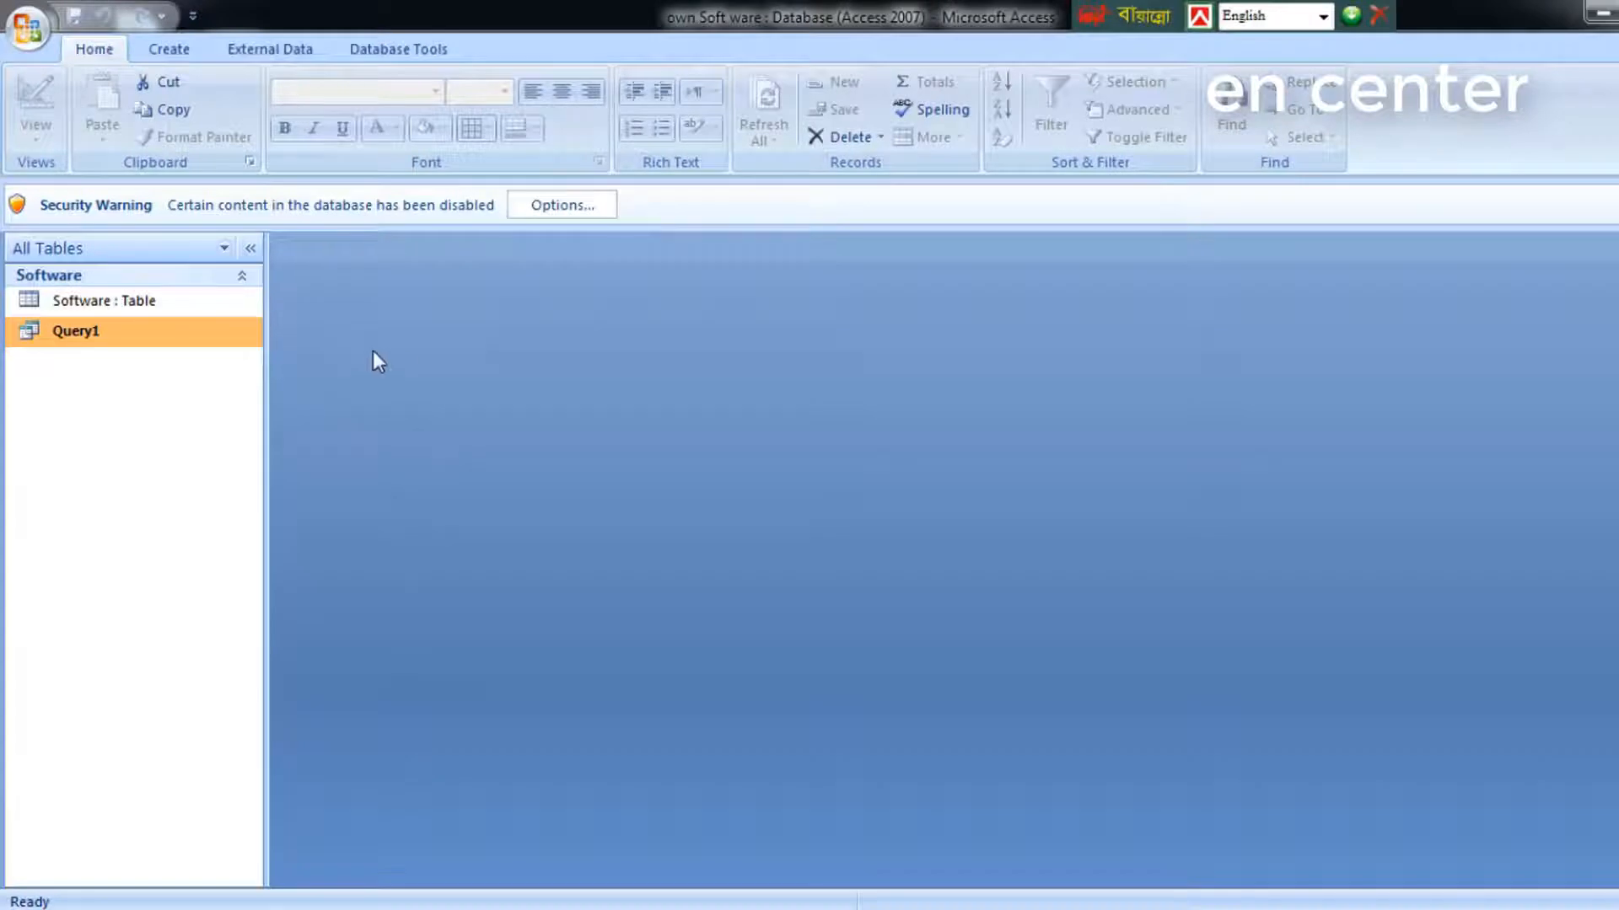
Open the Software table in Design view, examine the data types and properties of its fields through Total Tax Amount, and close it.
left_click(145, 300)
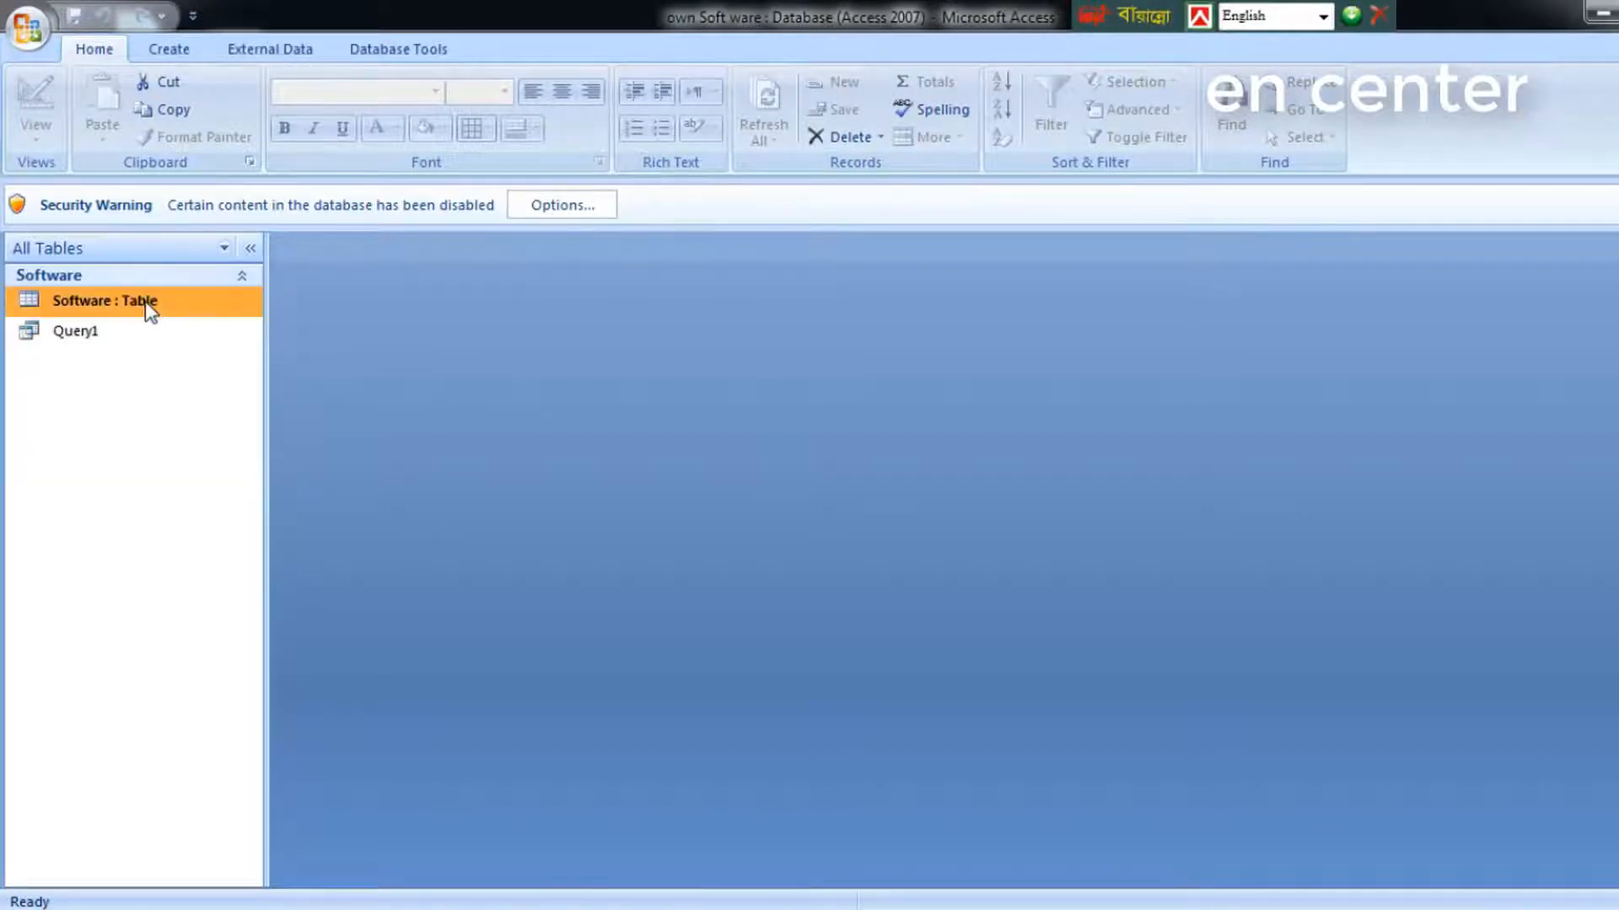
right_click(145, 301)
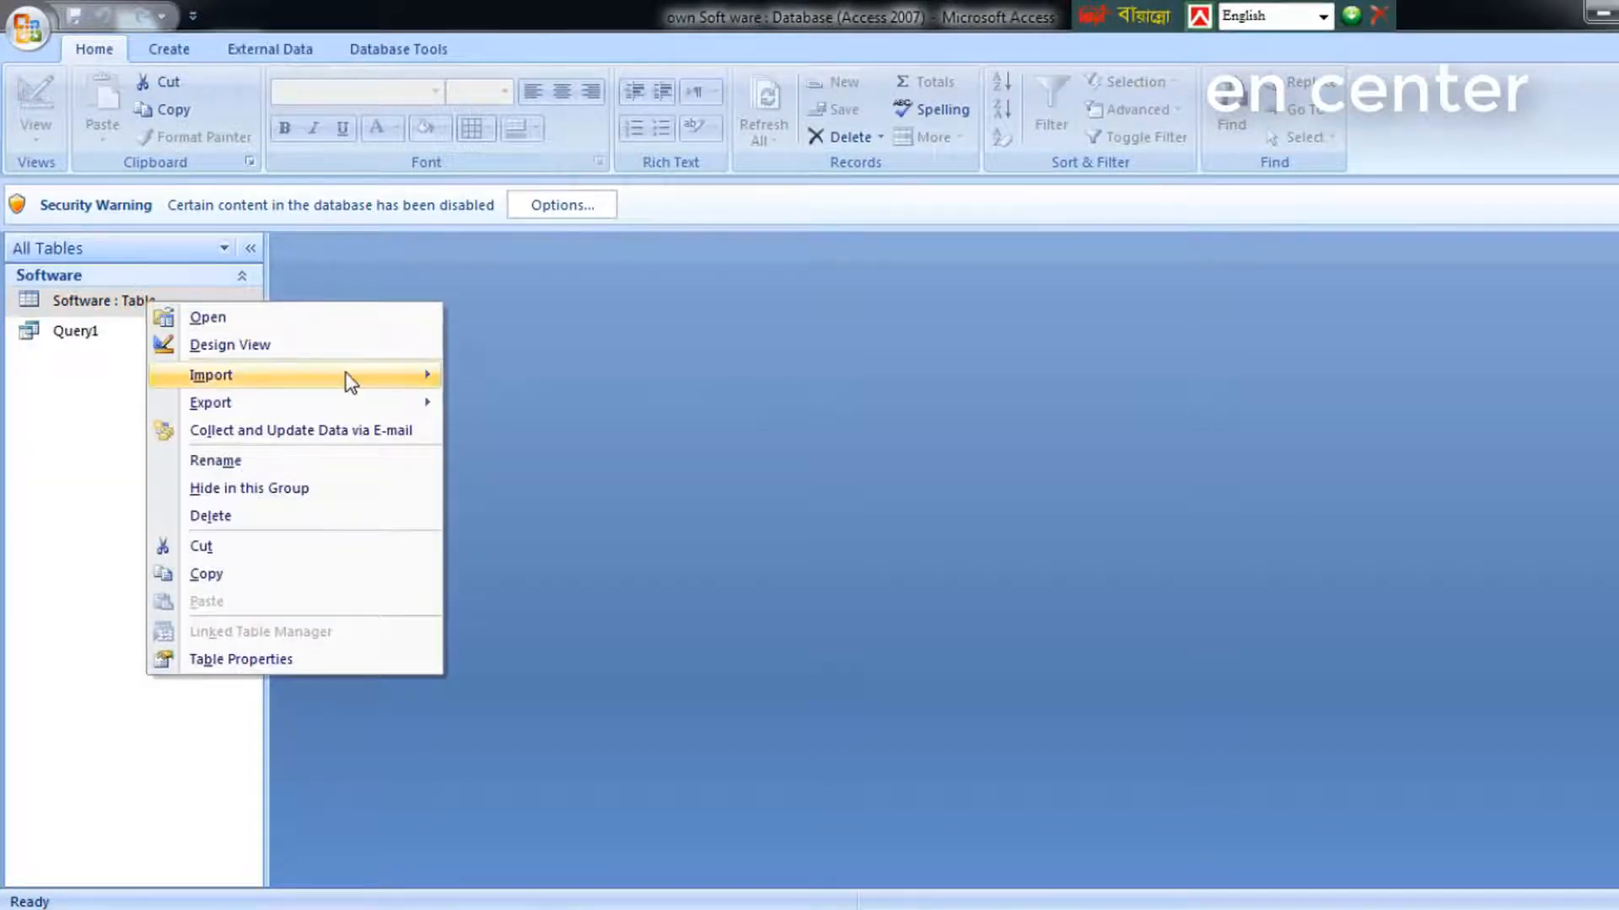
left_click(227, 346)
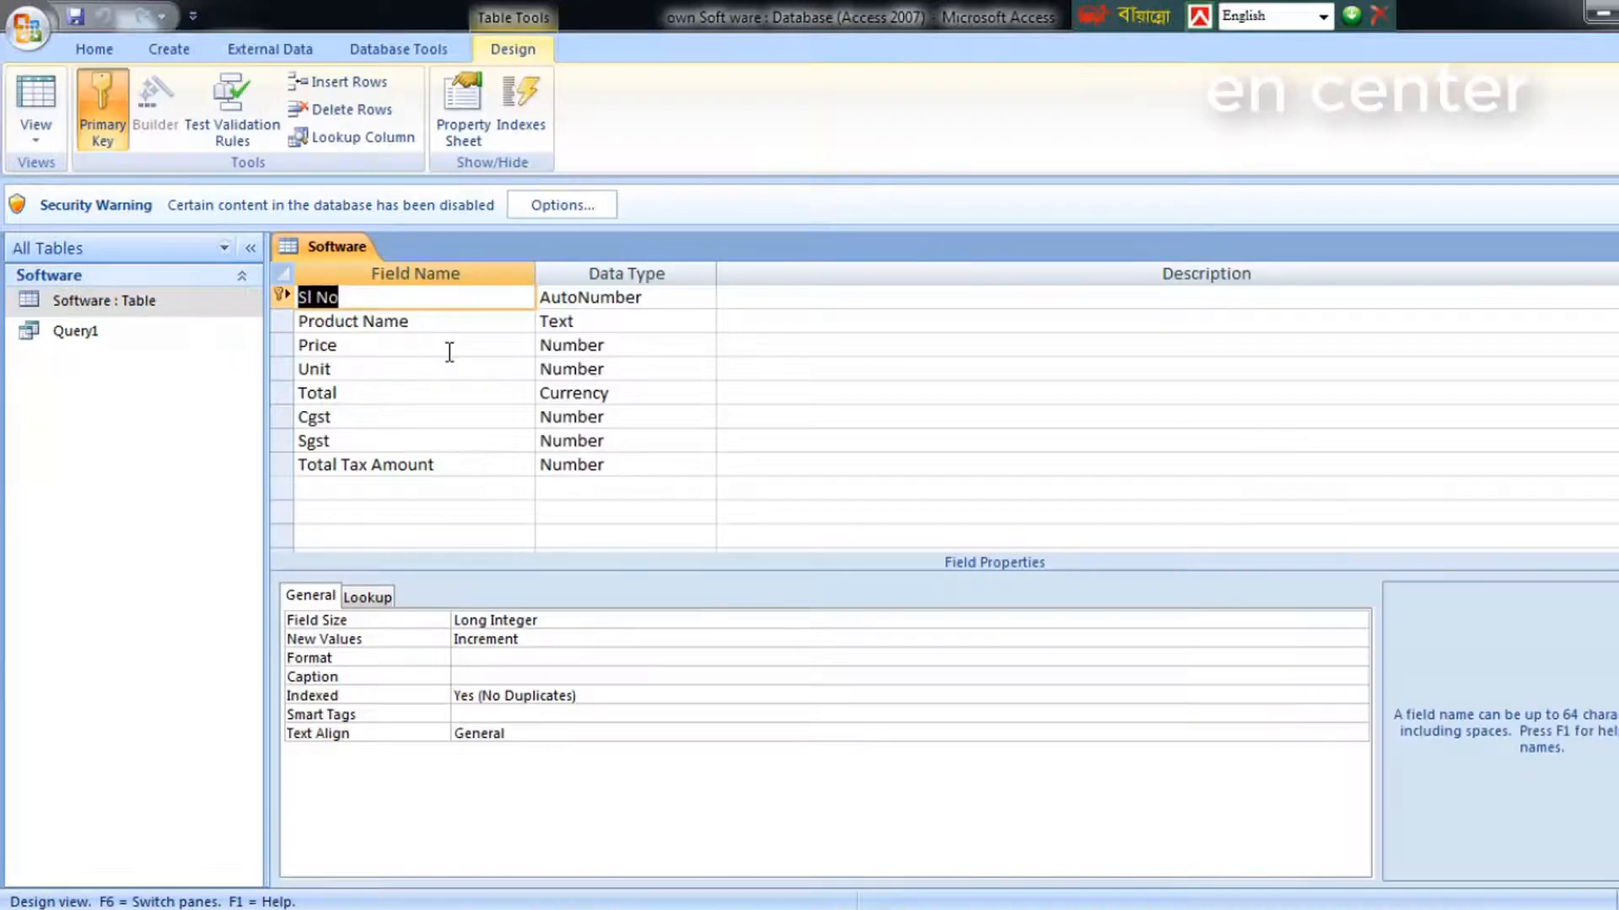
key("Tab")
key("Tab")
key("Tab")
key("Tab")
key("Tab")
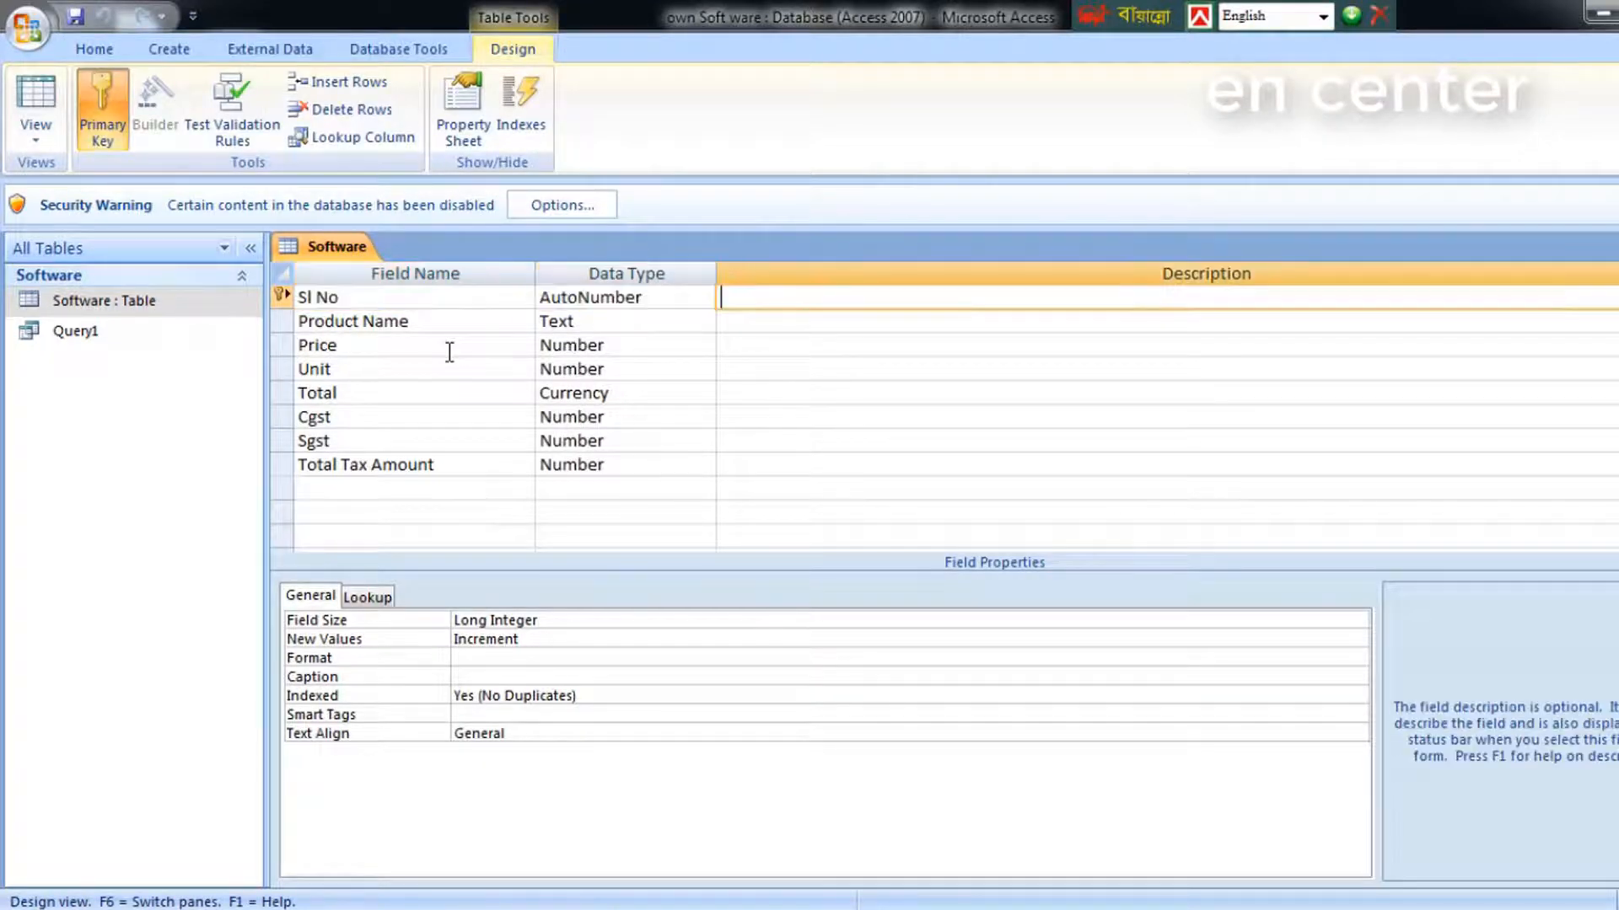
key("Tab")
key("Tab")
key("Tab")
key("Tab")
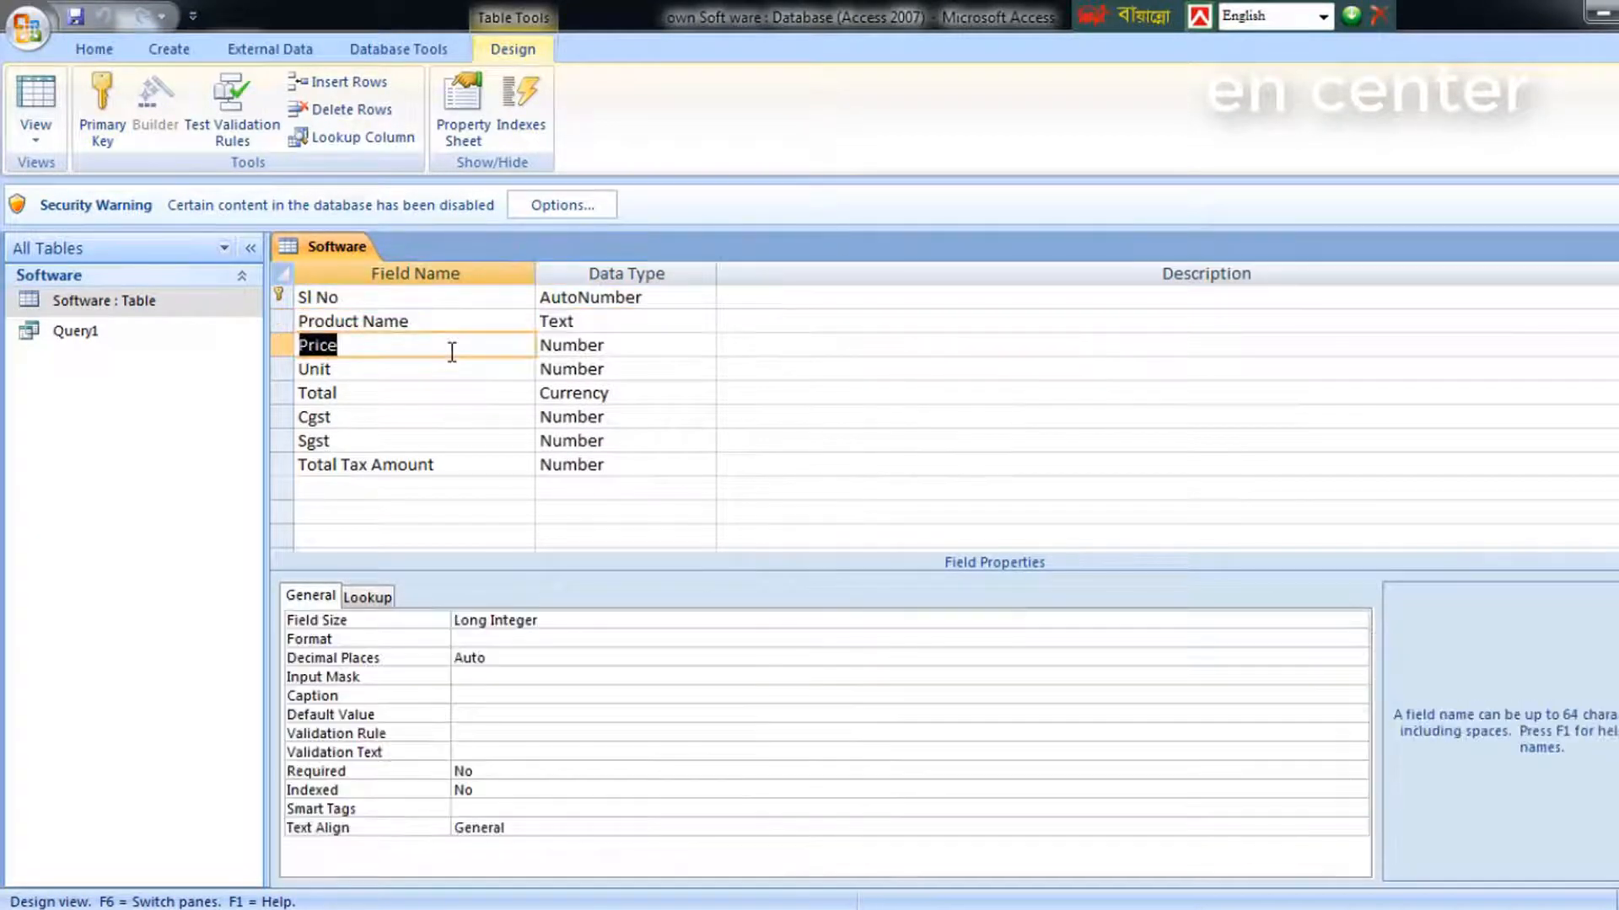
key("Tab")
key("Tab")
key("Tab")
key("Tab")
key("Tab")
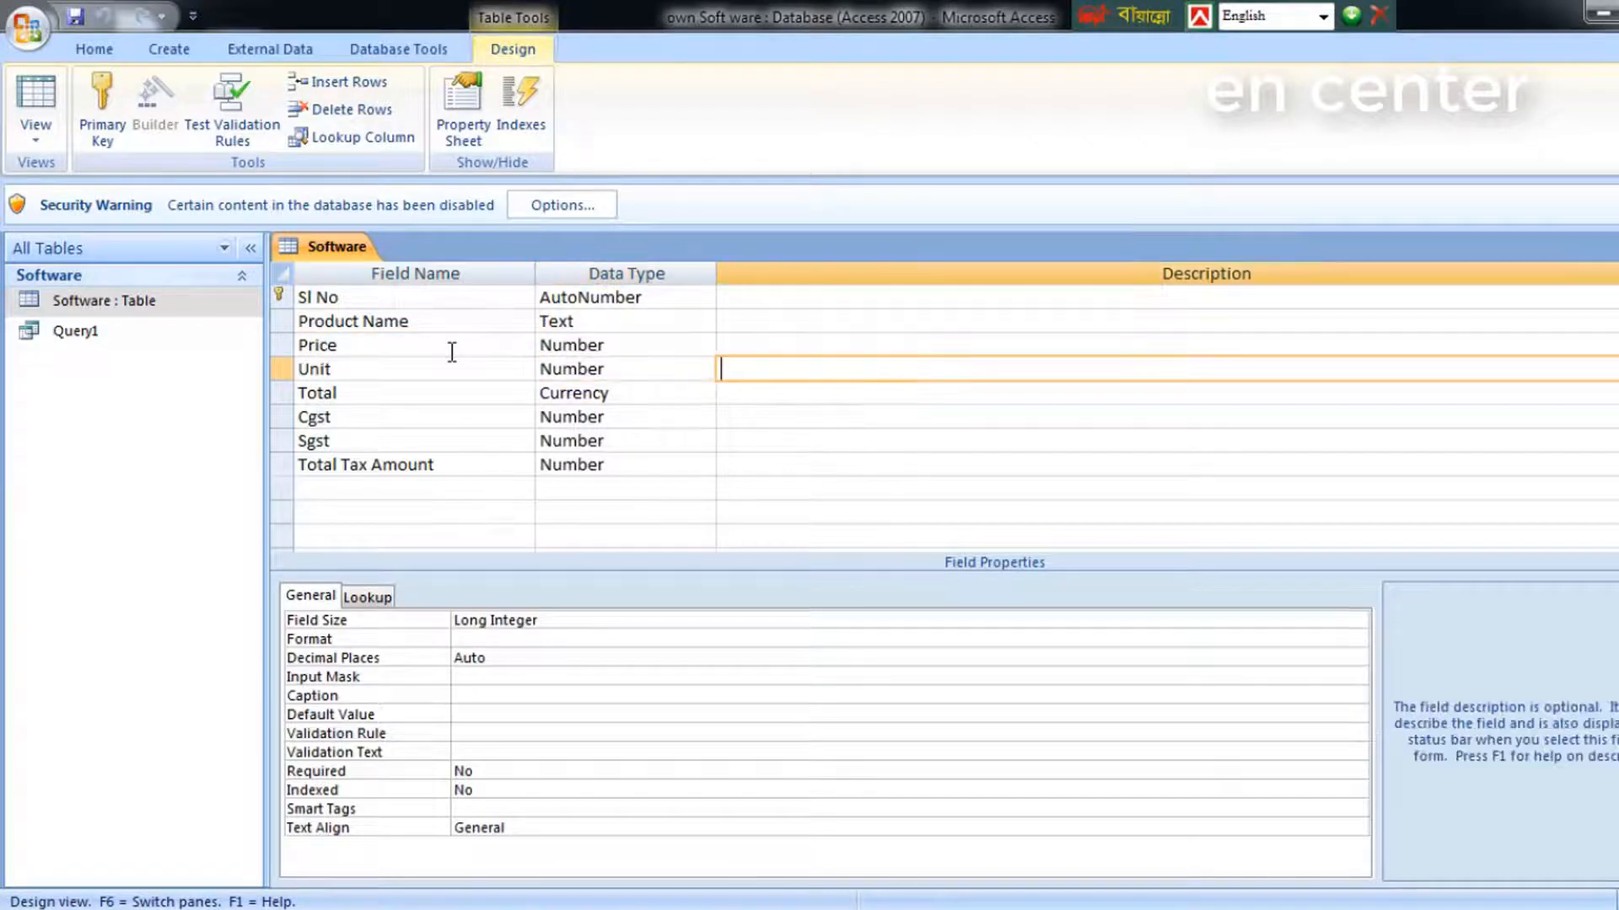
key("Tab")
key("Tab")
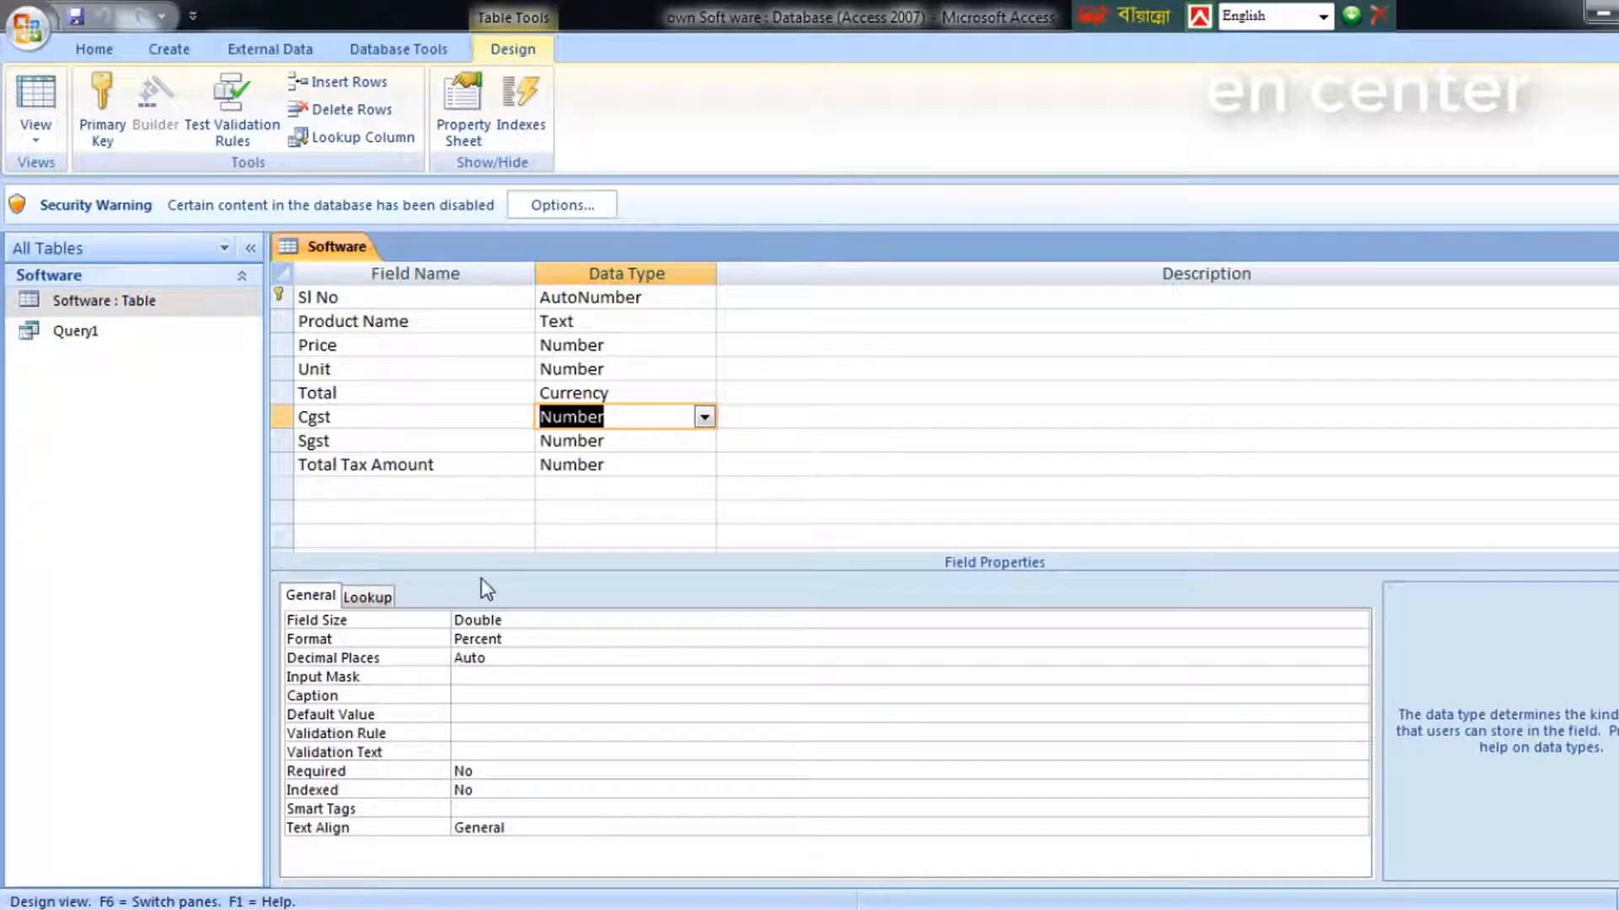
key("Tab")
key("Tab")
key("Tab")
key("Tab")
key("Tab")
key("Tab")
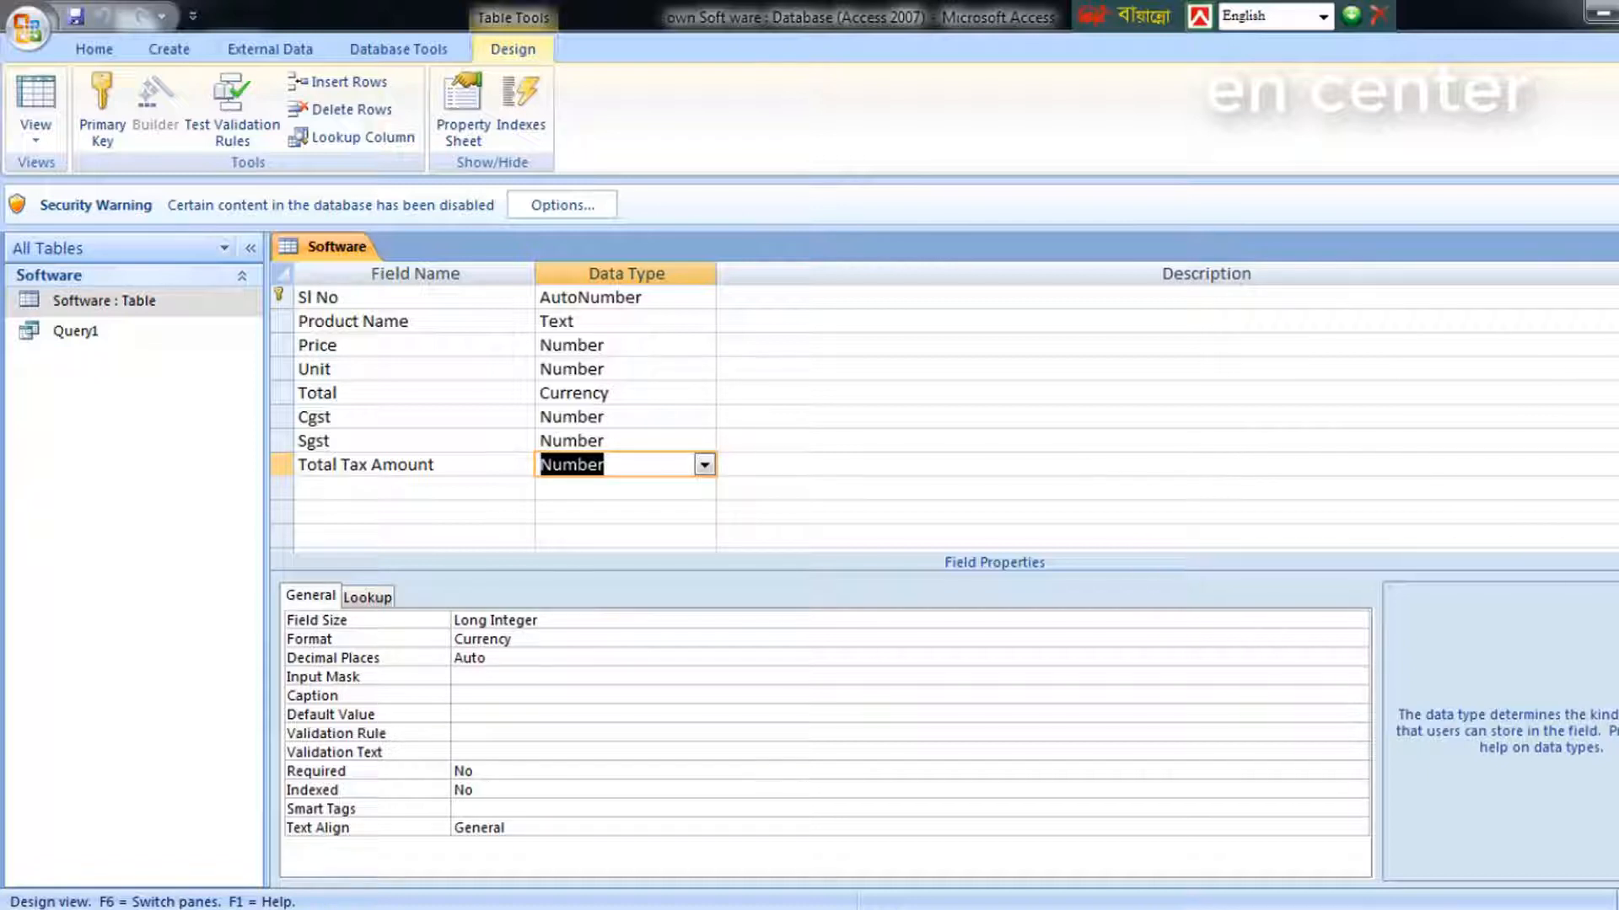
left_click(1617, 247)
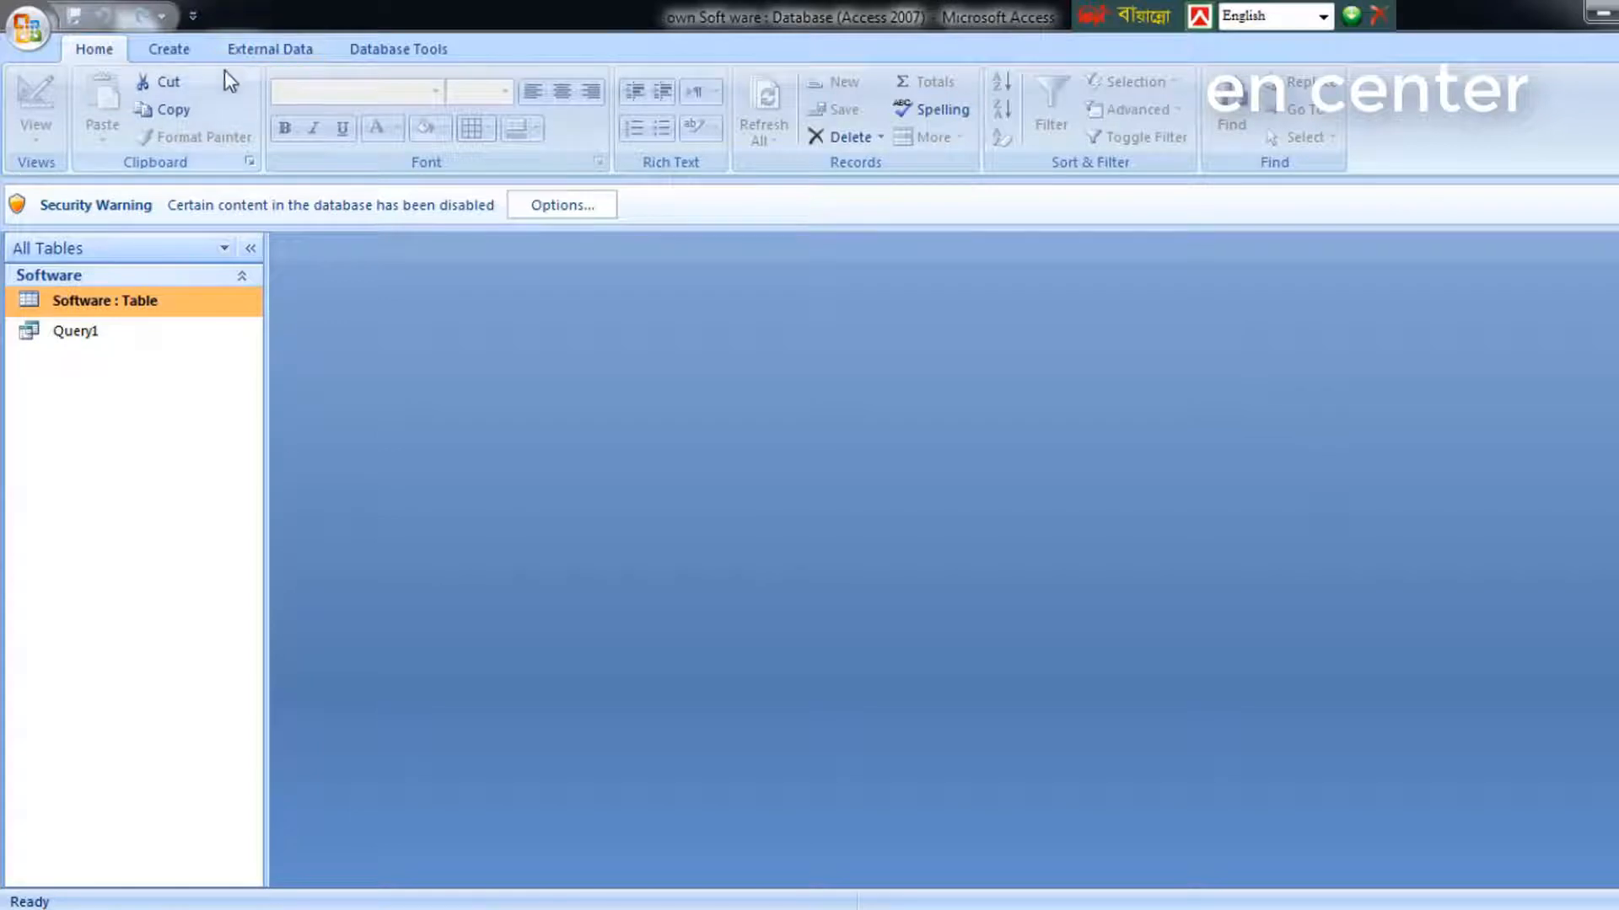
left_click(171, 54)
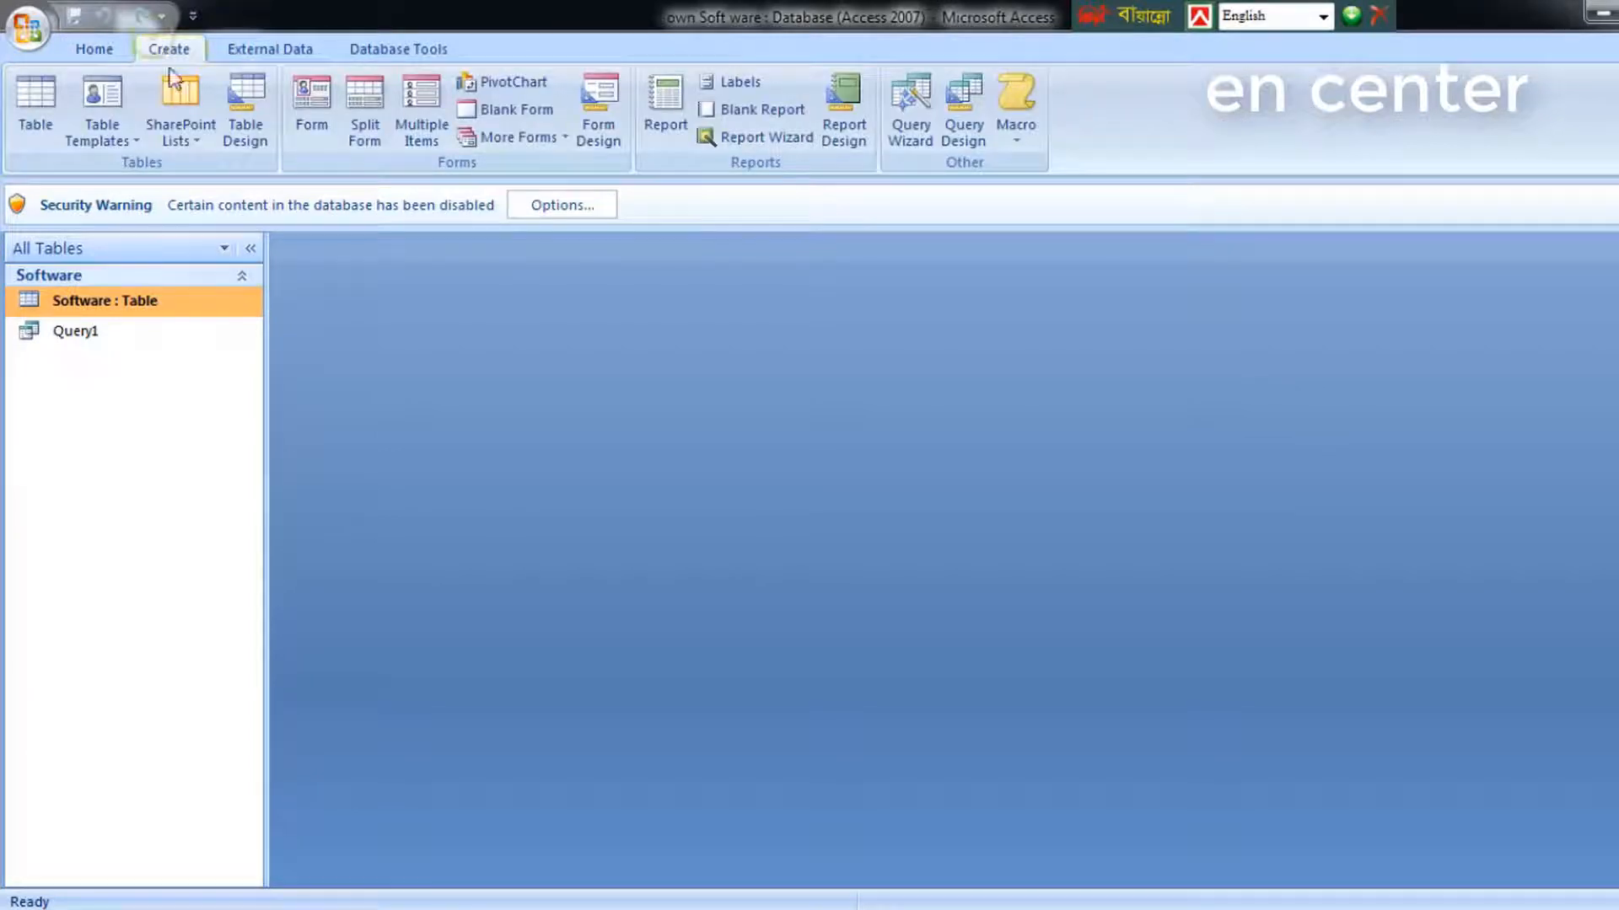
left_click(964, 136)
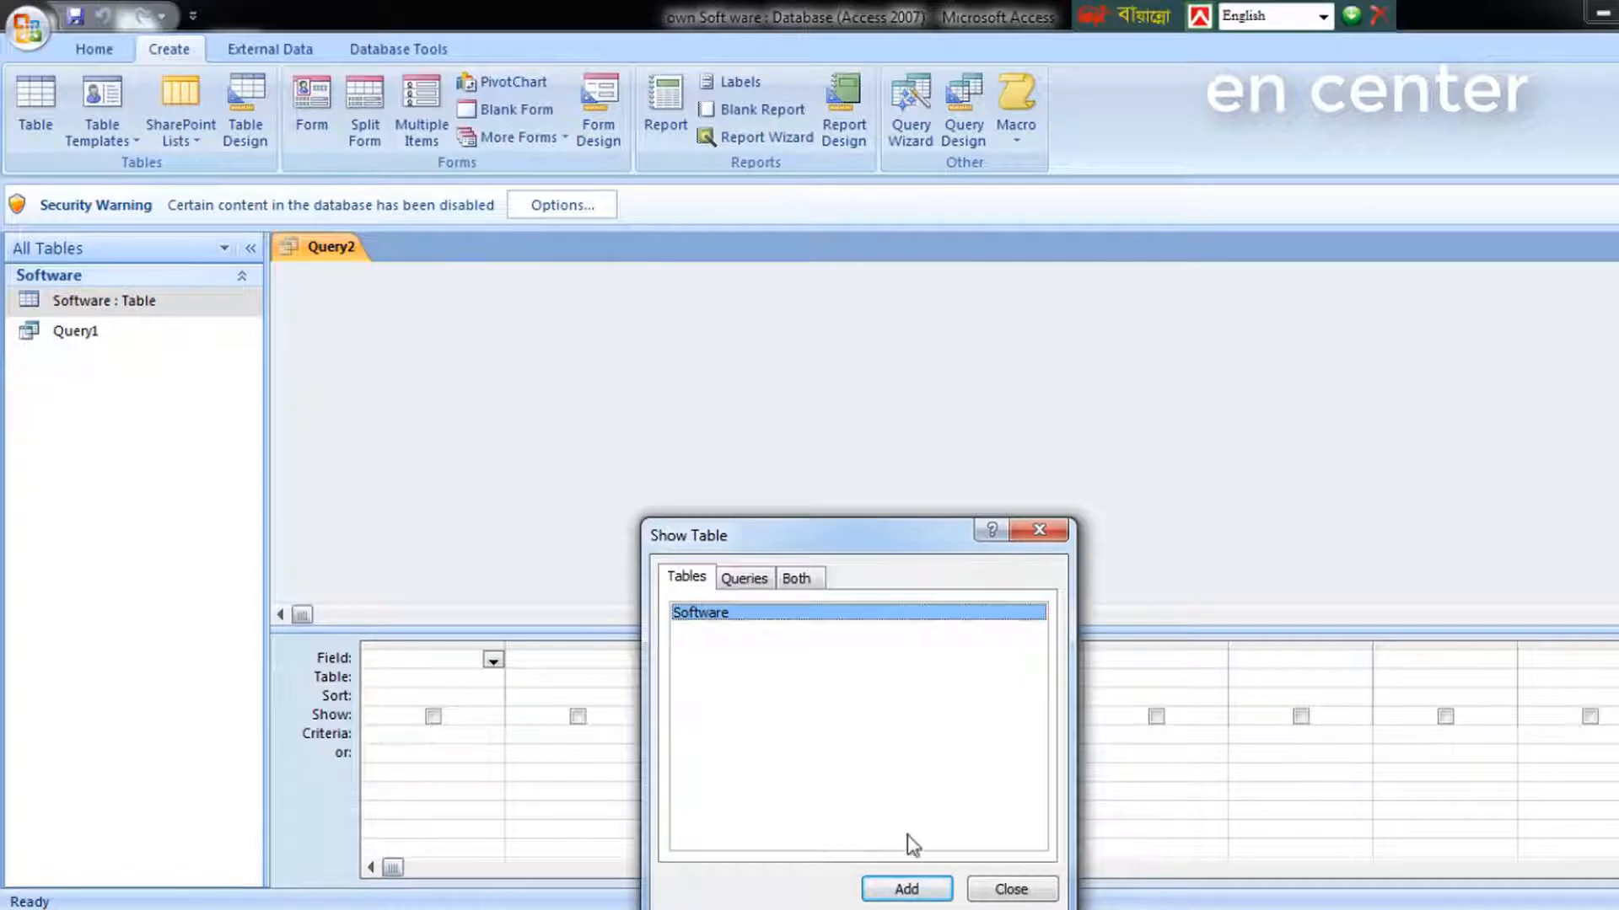
left_click(1010, 888)
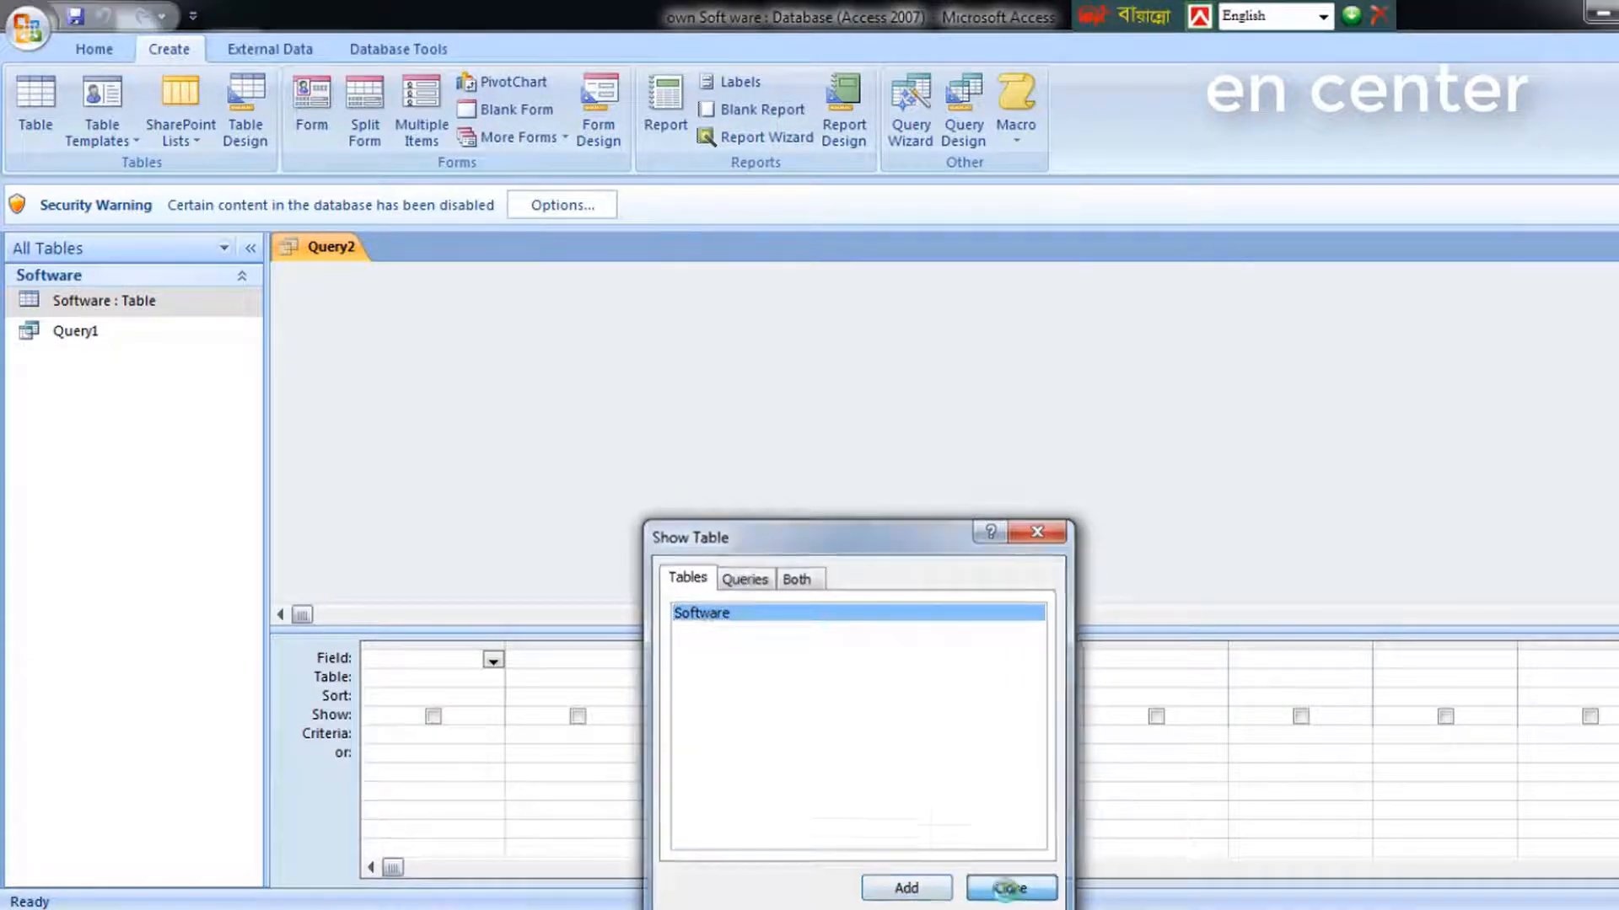
left_click(1617, 247)
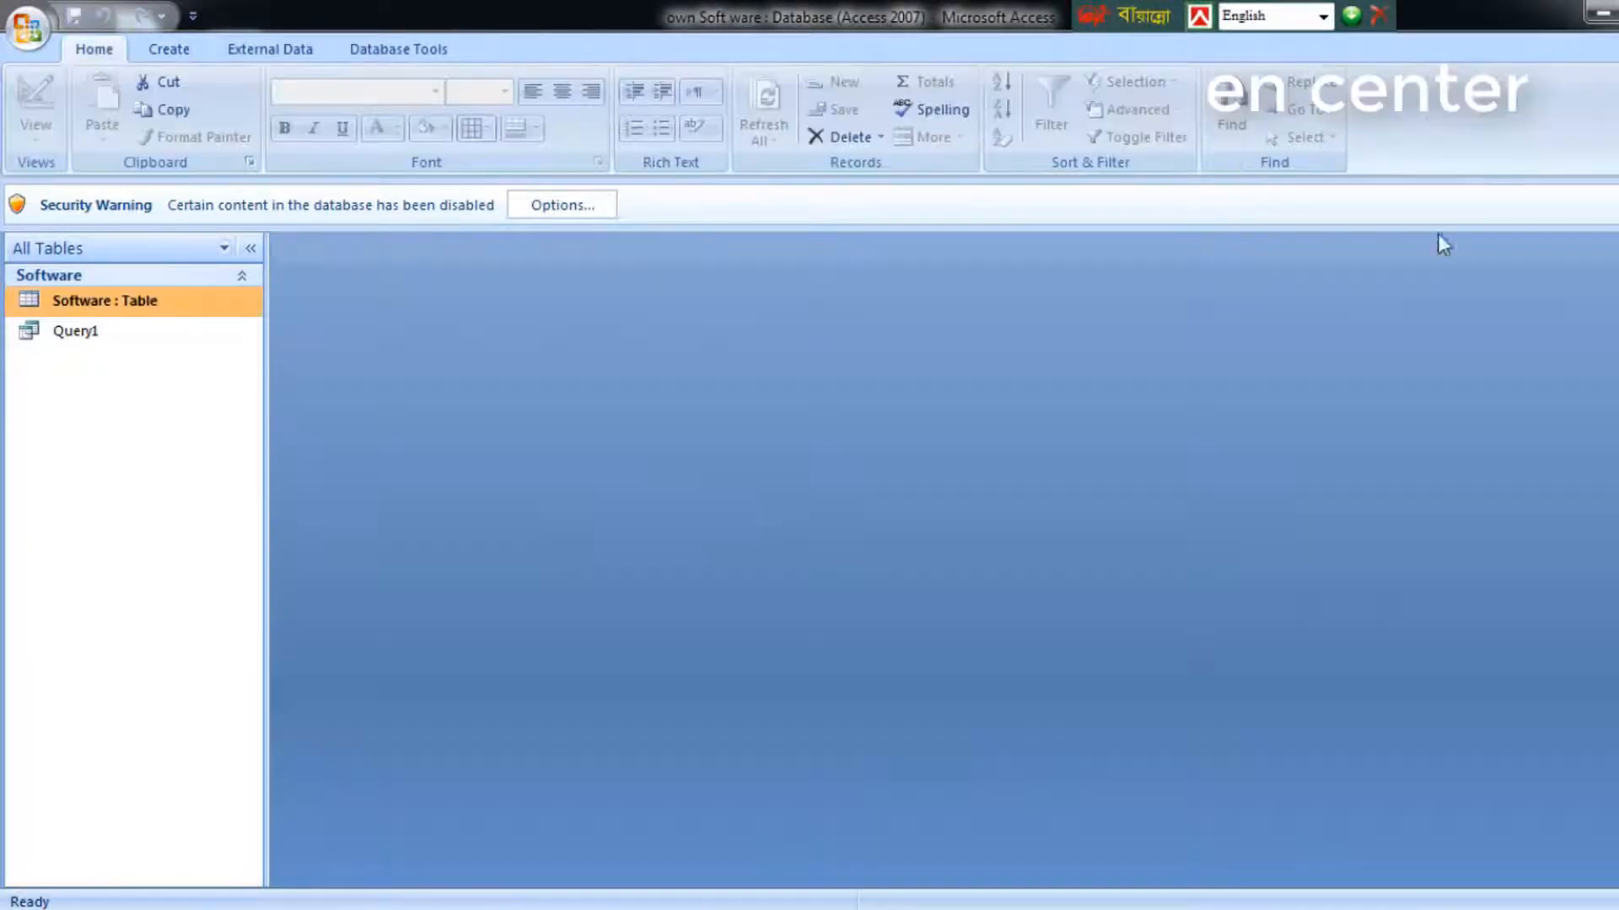
Open Query1 in Design view.
left_click(129, 331)
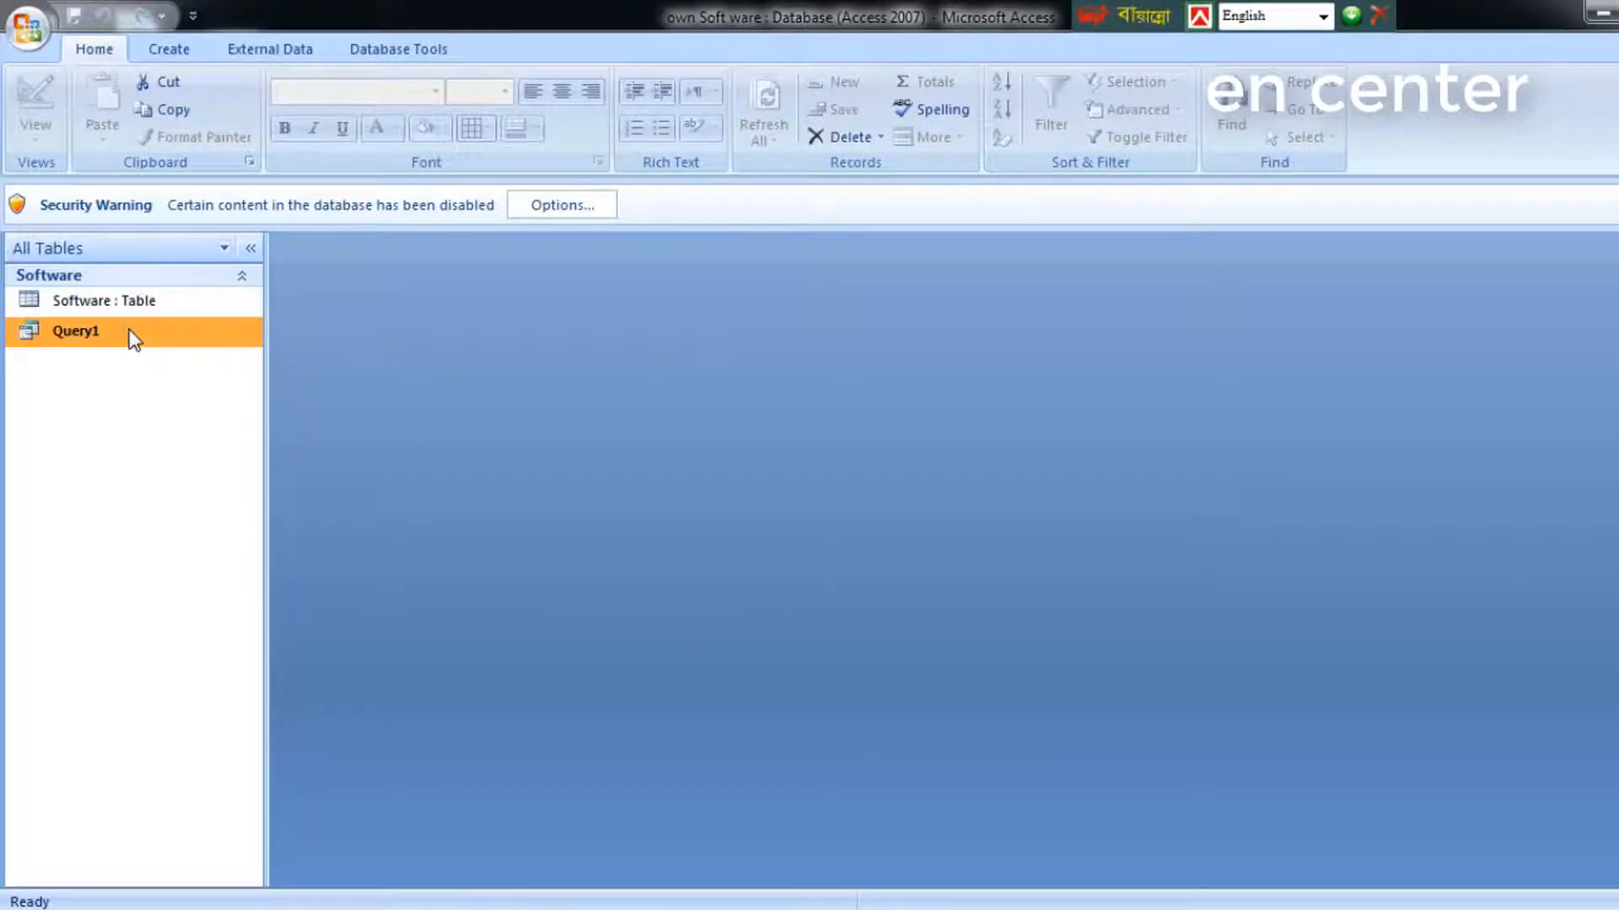
right_click(131, 337)
left_click(237, 371)
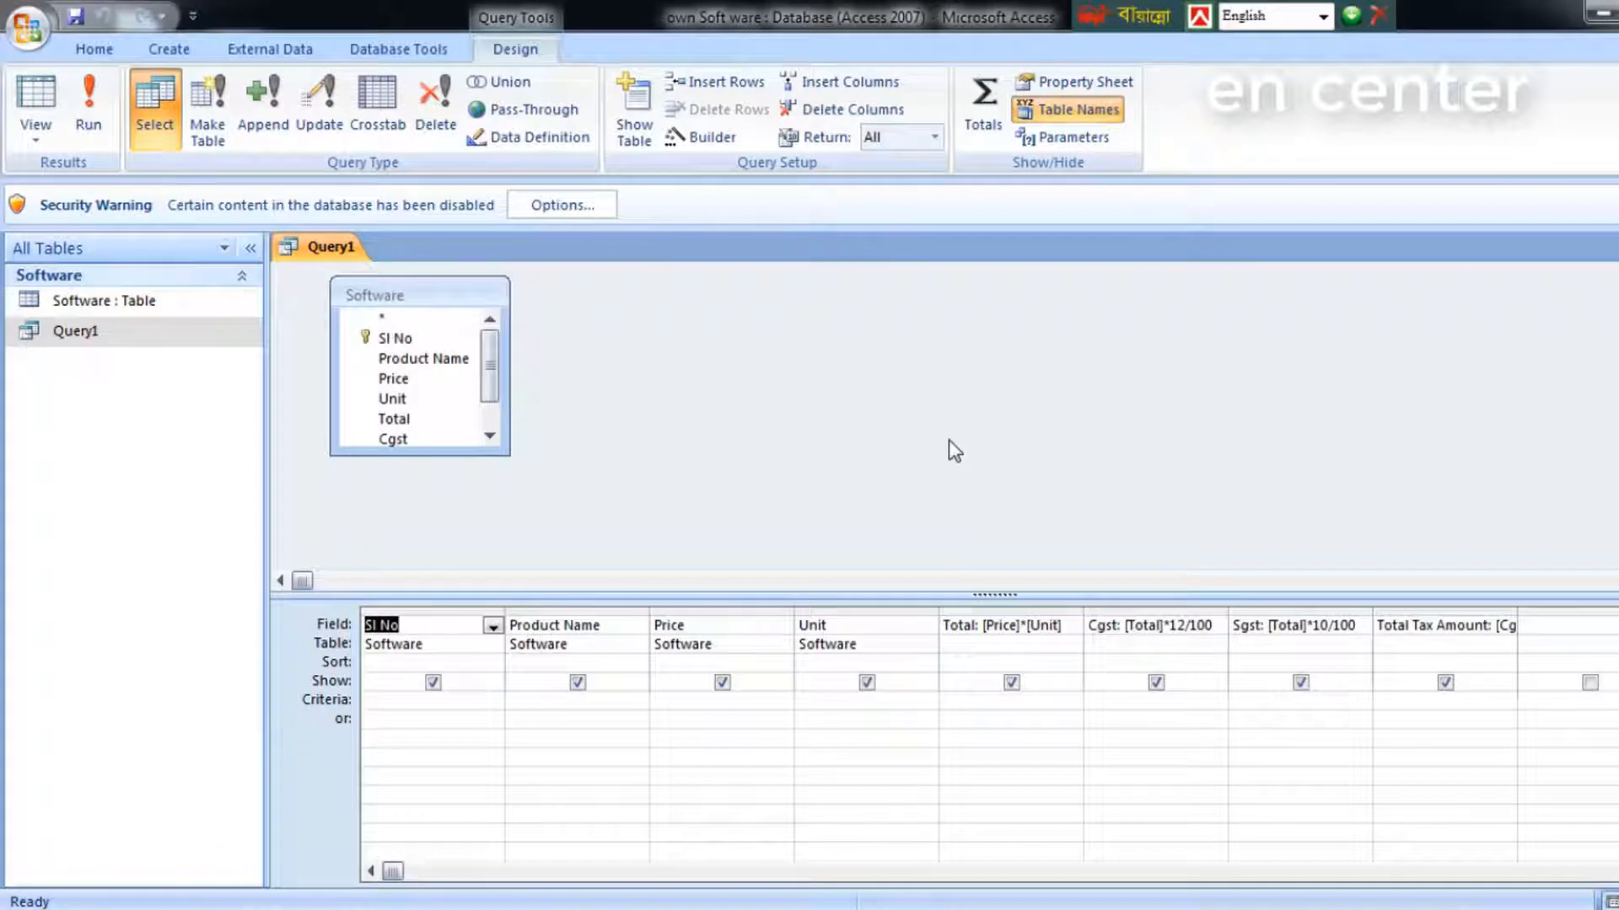
Show the Total field's expression in the Zoom window and enlarge that window's font.
left_click(860, 612)
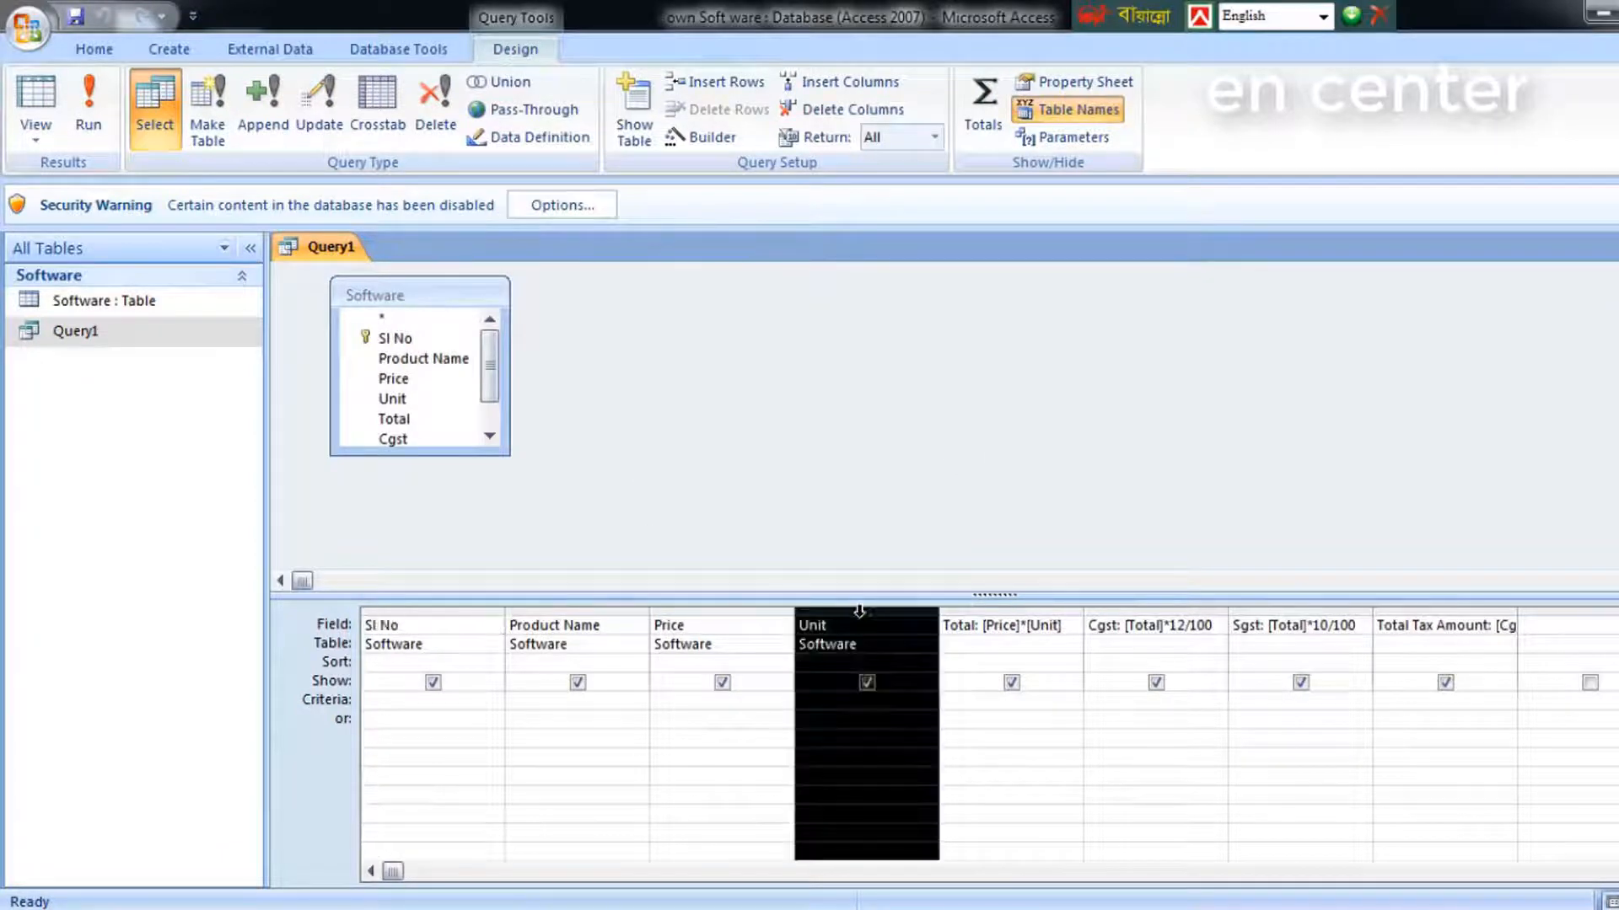
left_click(1003, 626)
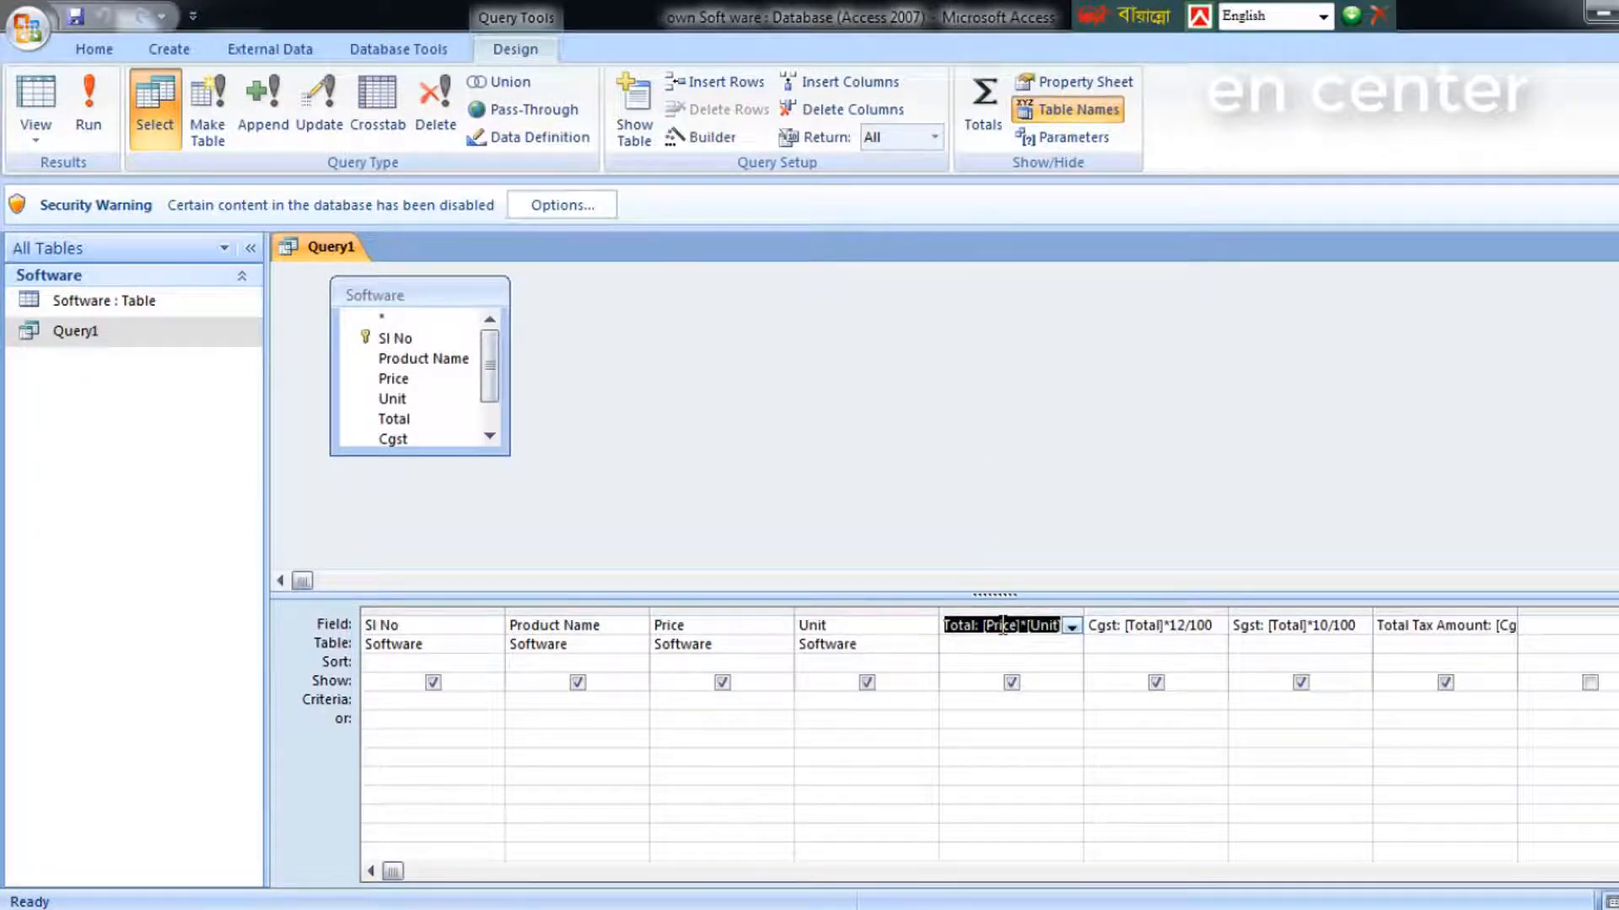
right_click(1003, 625)
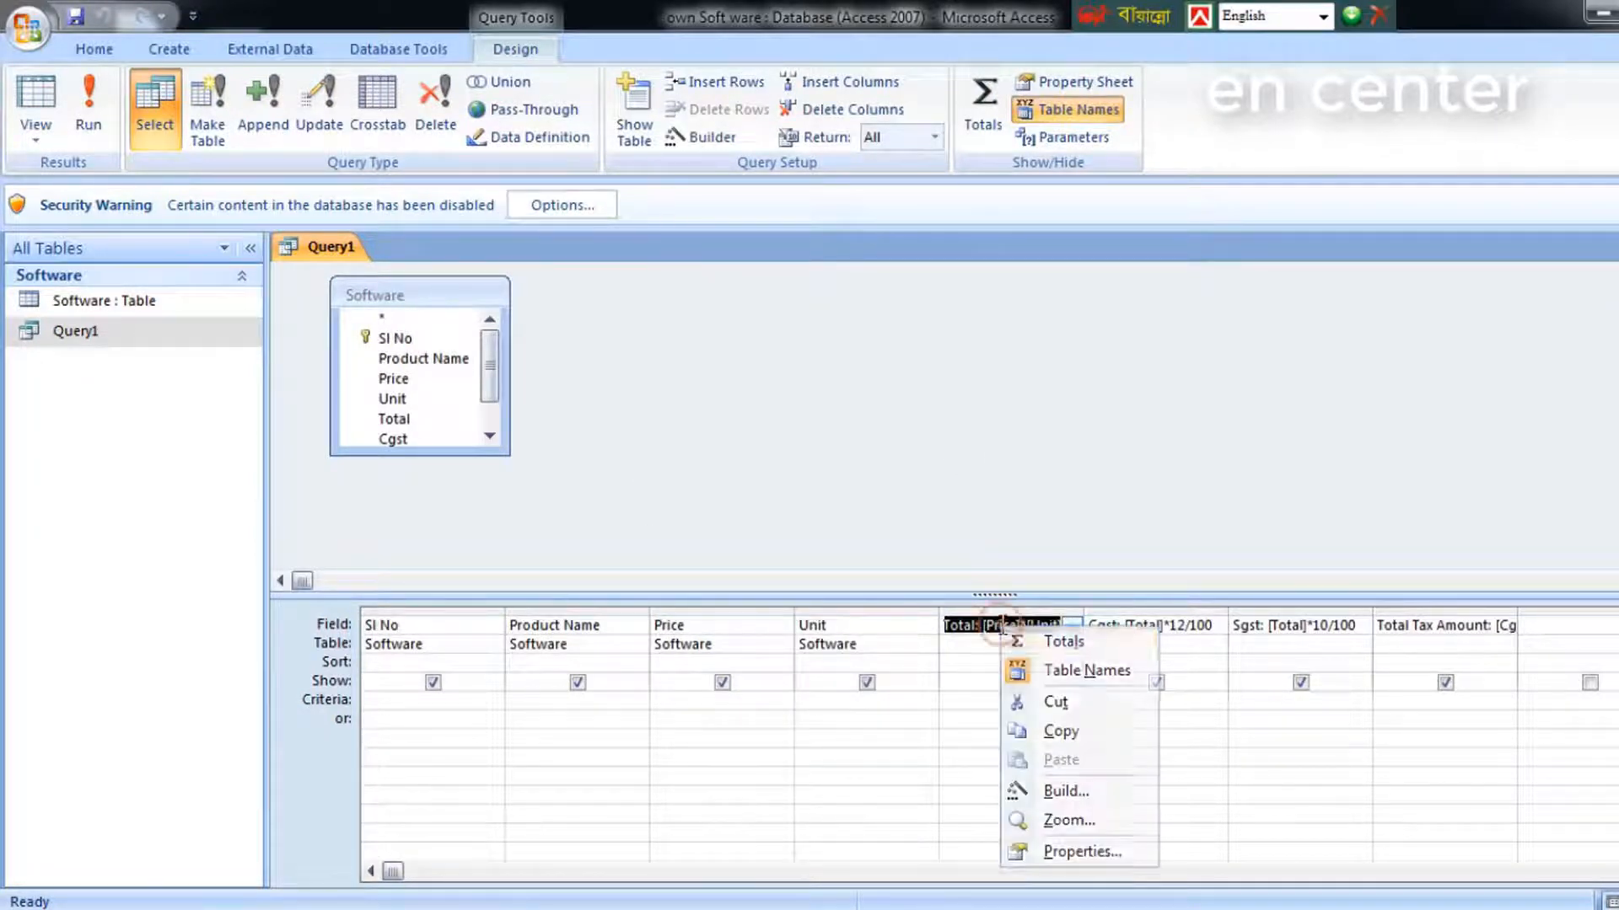
left_click(1068, 820)
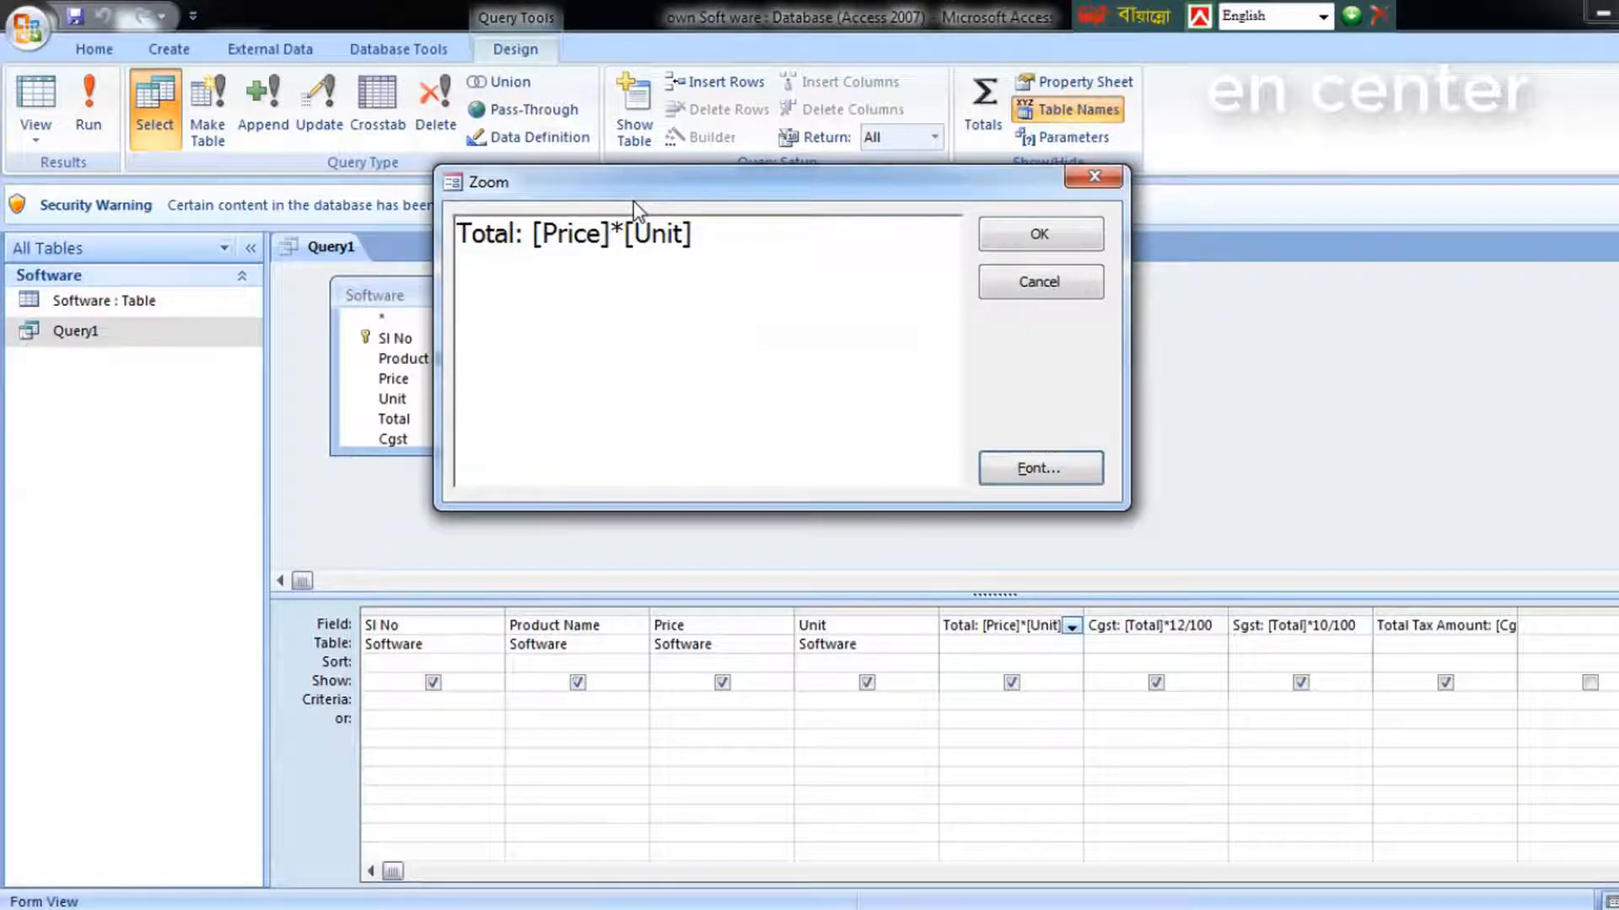
left_click(1045, 469)
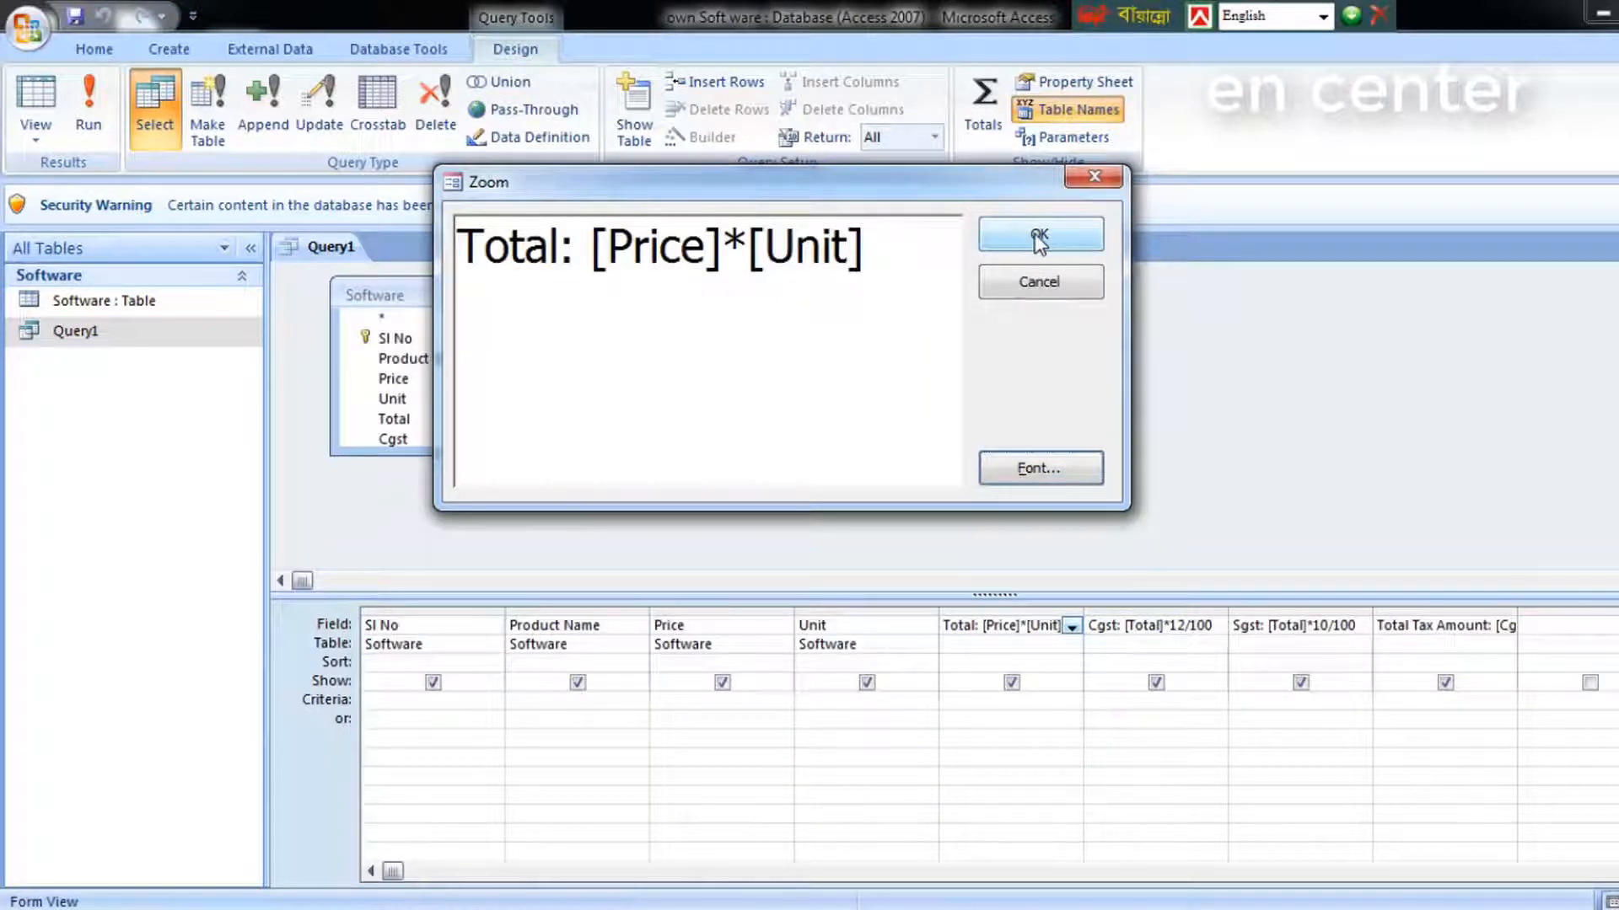
left_click(1039, 238)
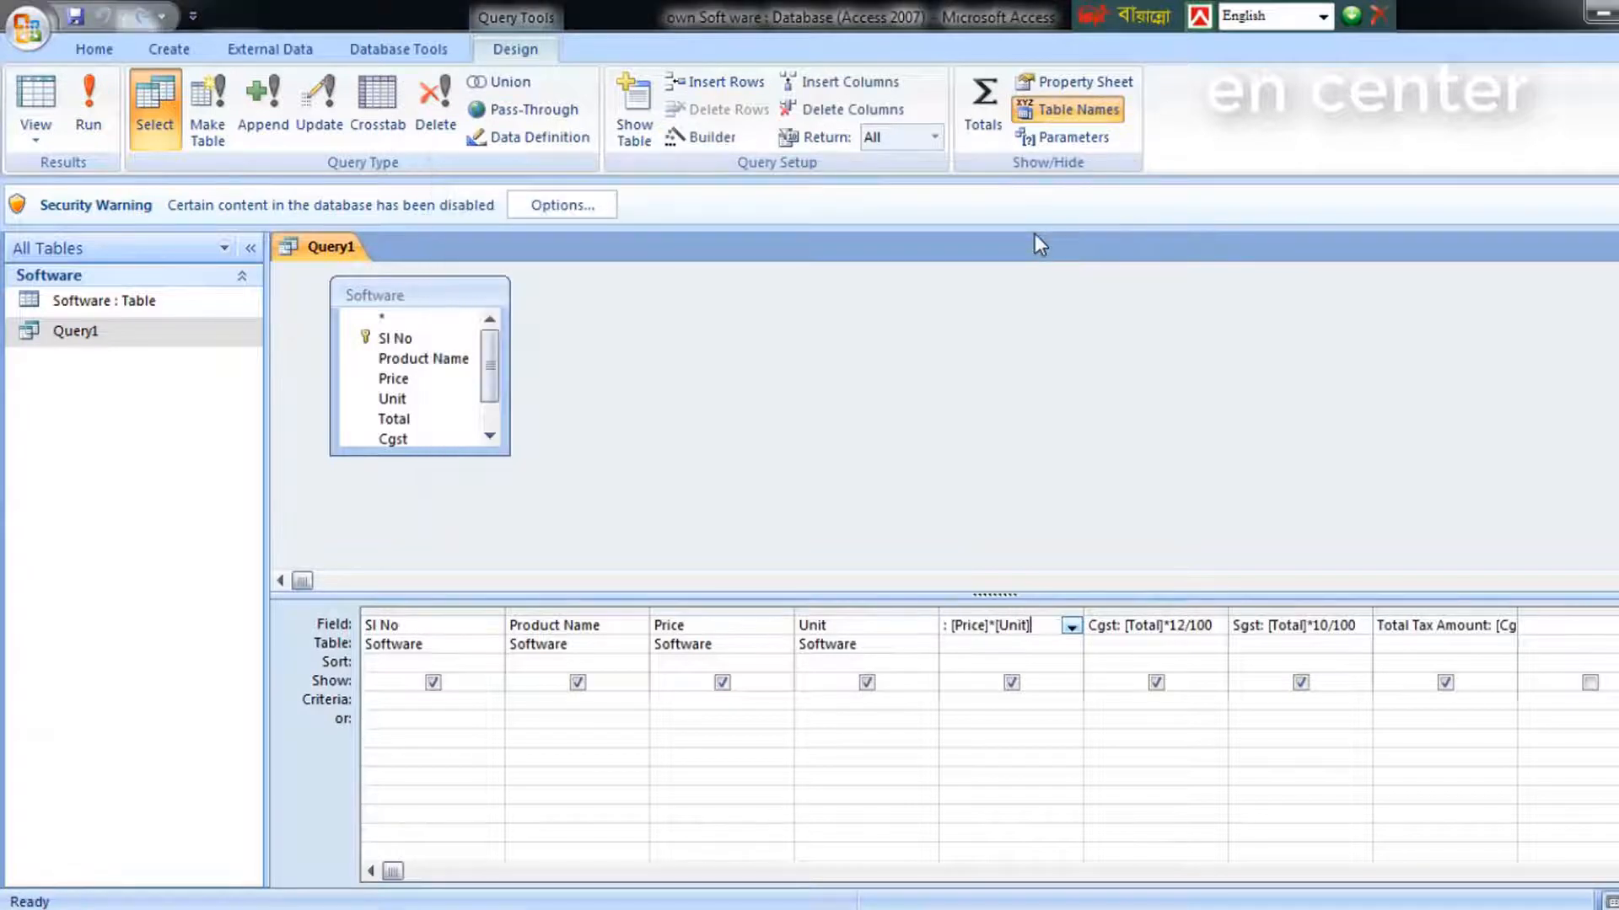
Change the Cgst field's expression to [Total]*9/100 in the Zoom window.
key("Tab")
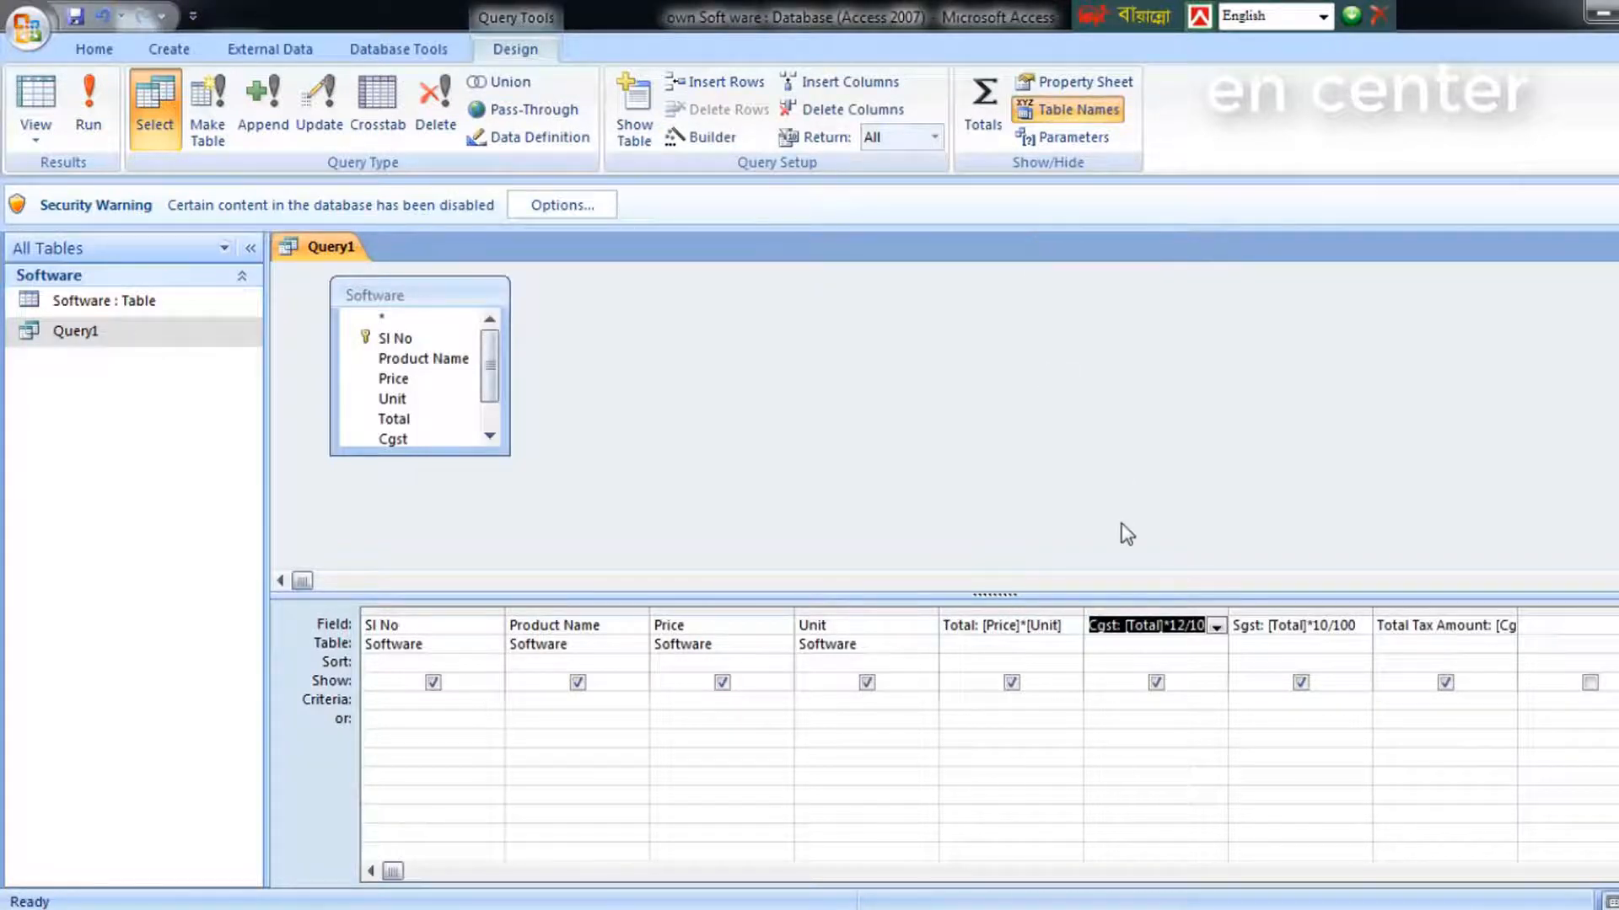
key("shift+F2")
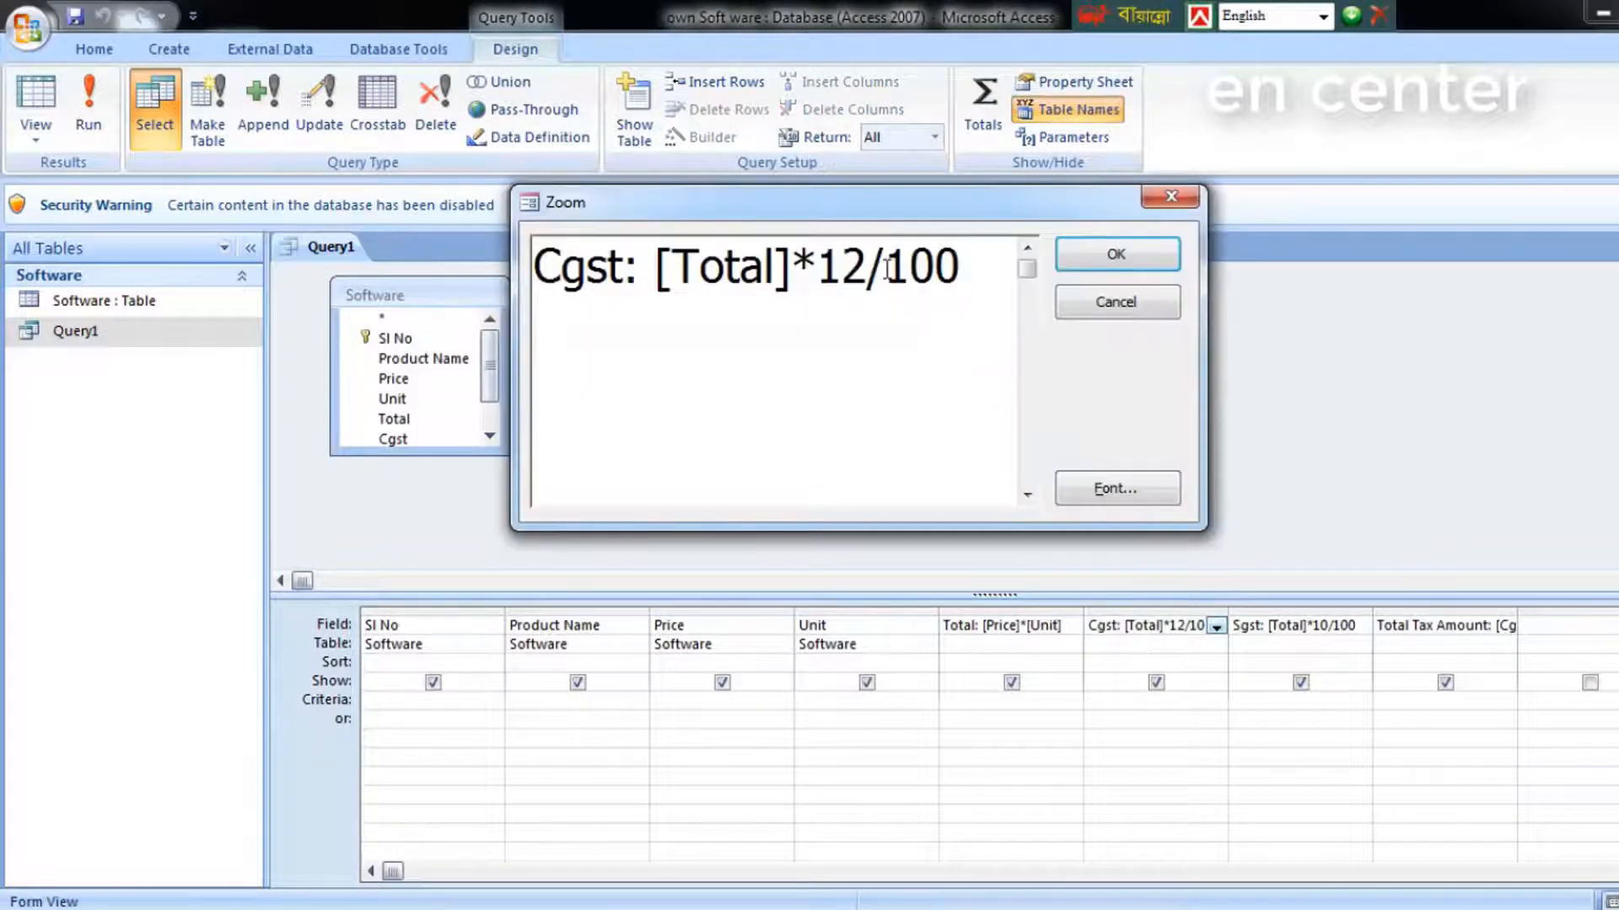
left_click(829, 280)
key("BackSpace")
key("BackSpace")
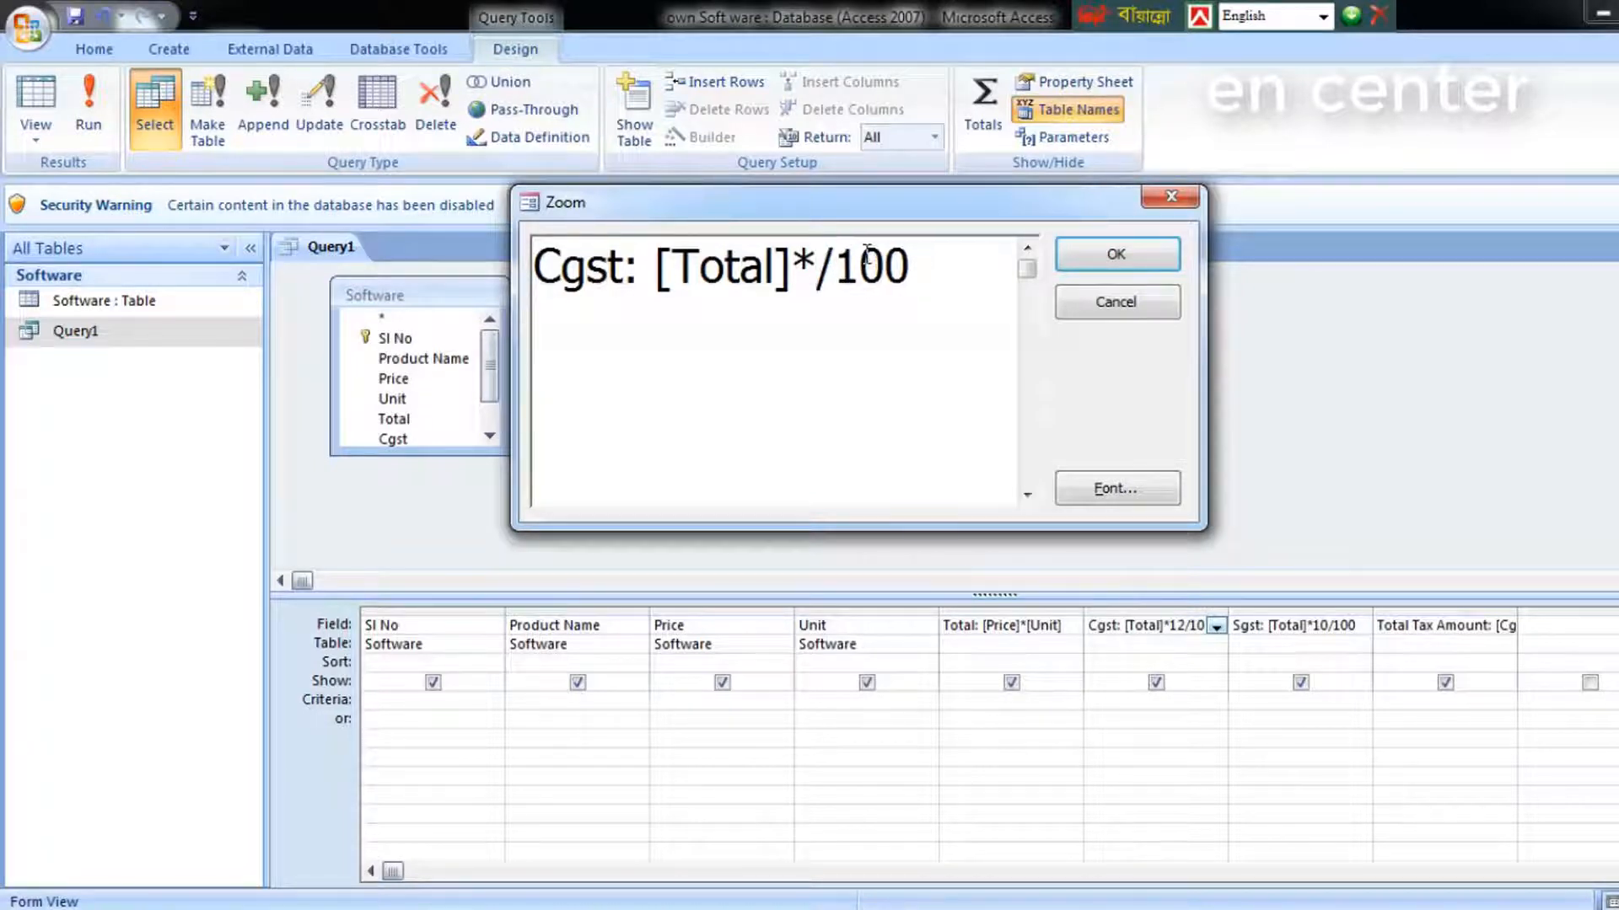
type("9")
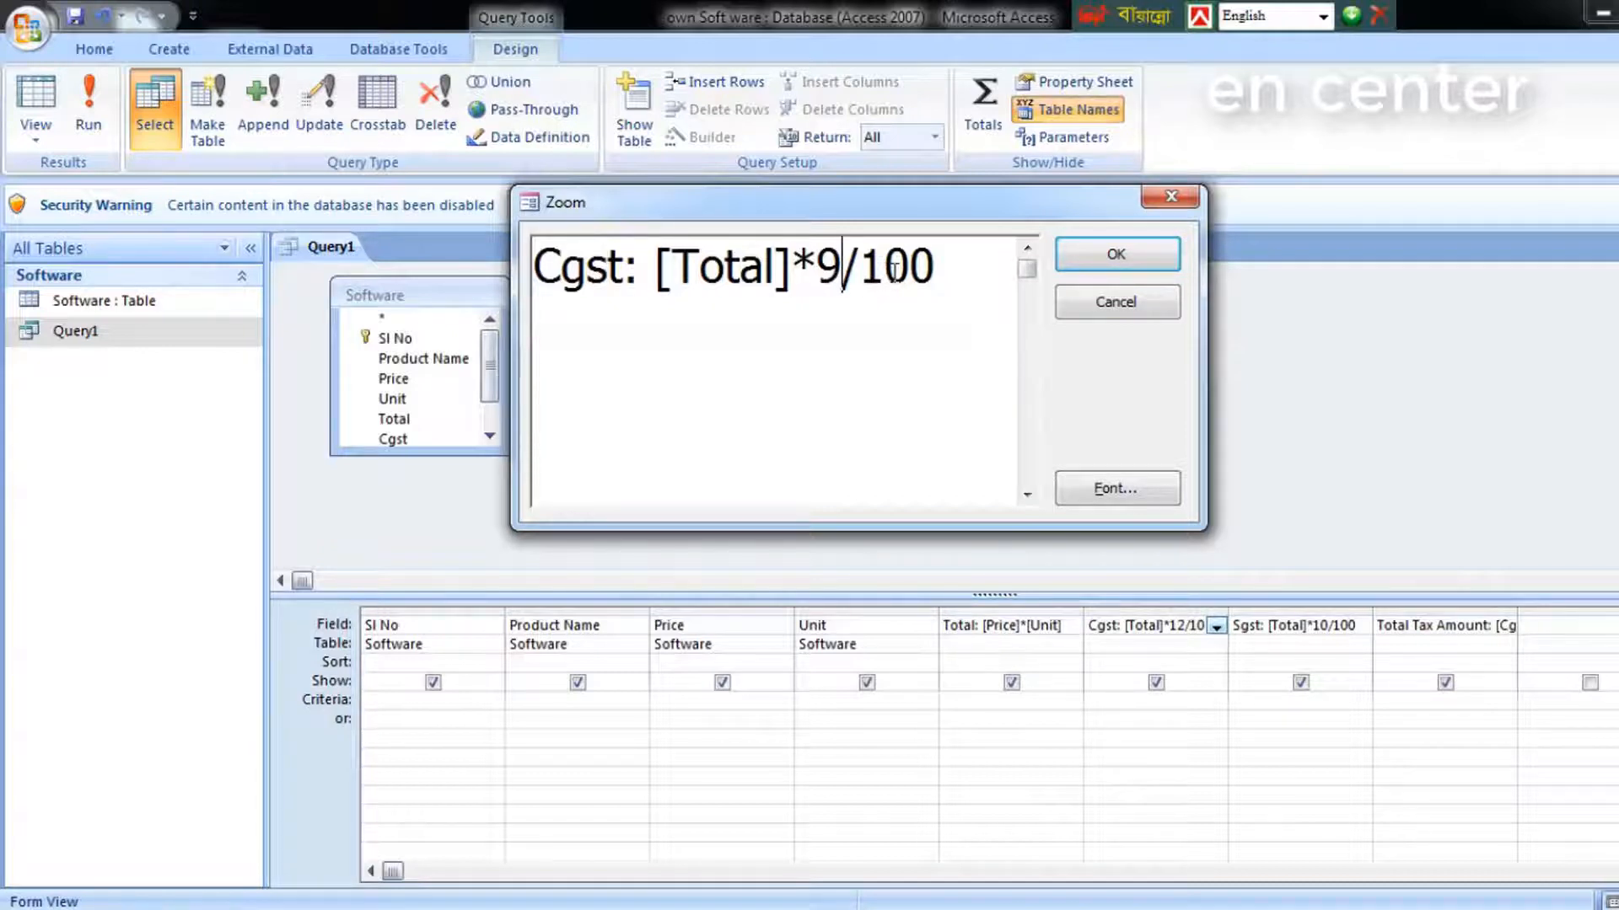
left_click(1080, 275)
Change the Sgst field's expression to [Total]*7/100 in the Zoom window.
key("Tab")
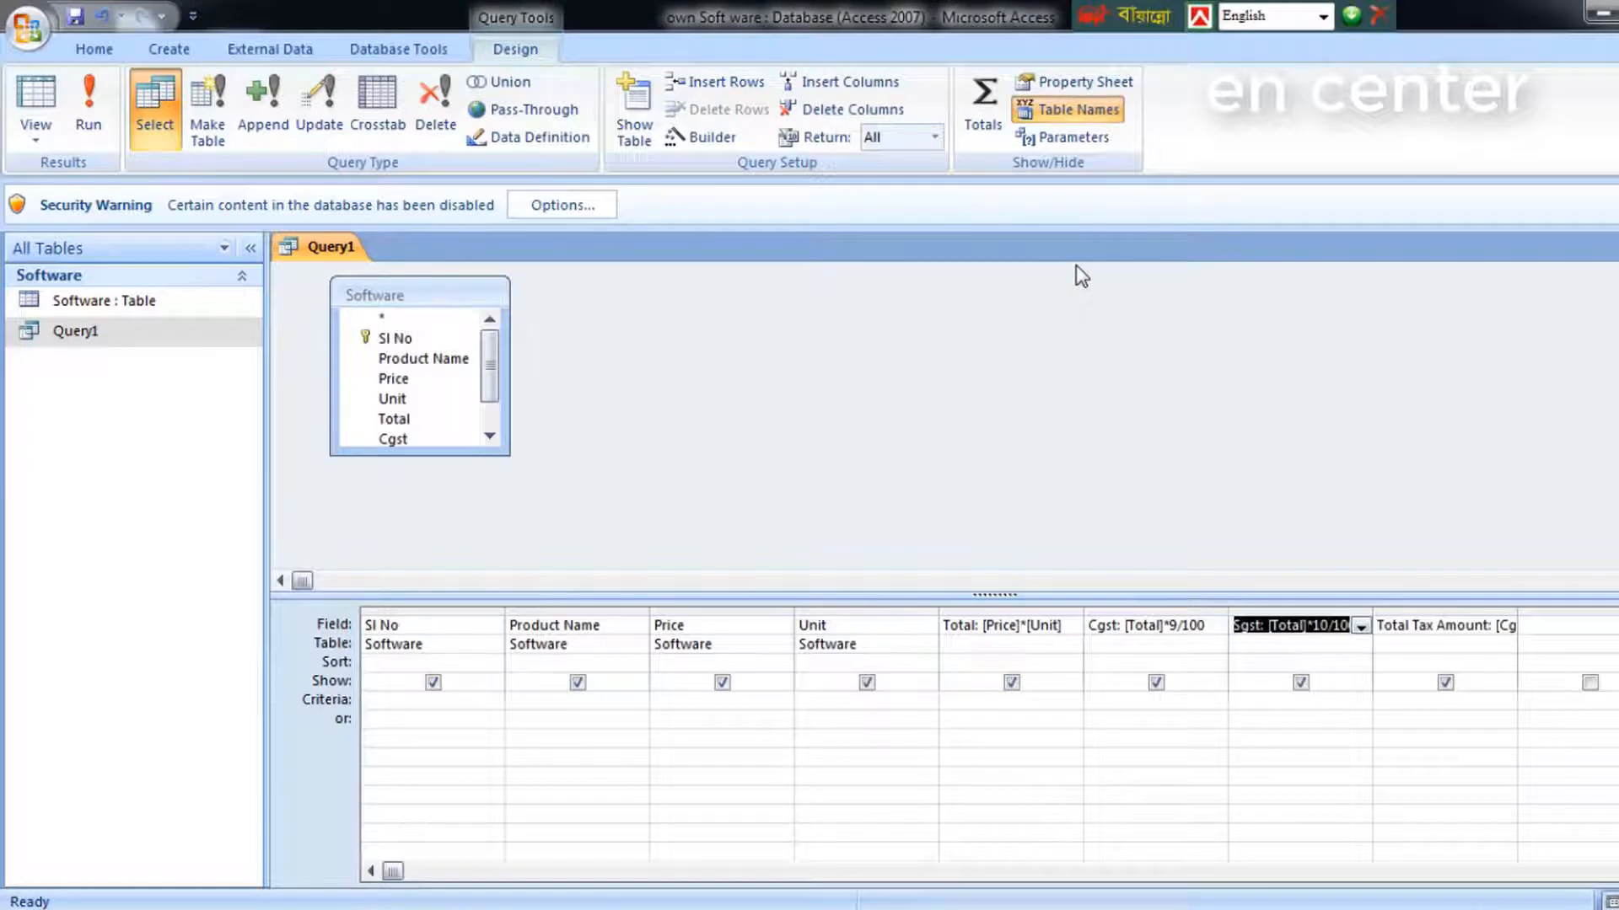
right_click(1290, 628)
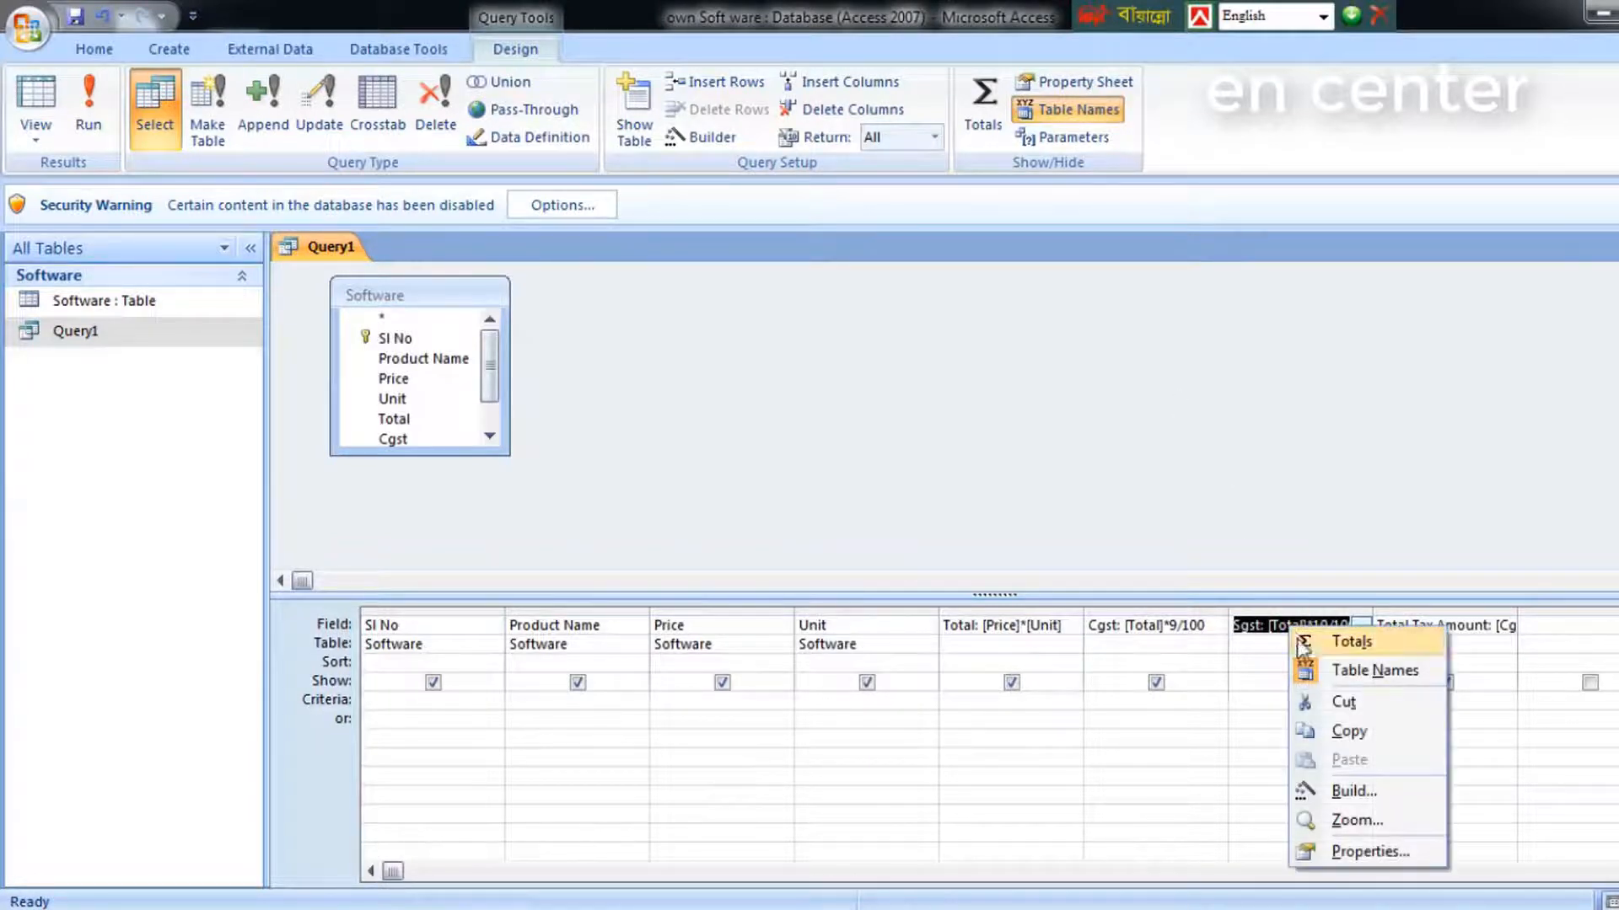
left_click(1349, 818)
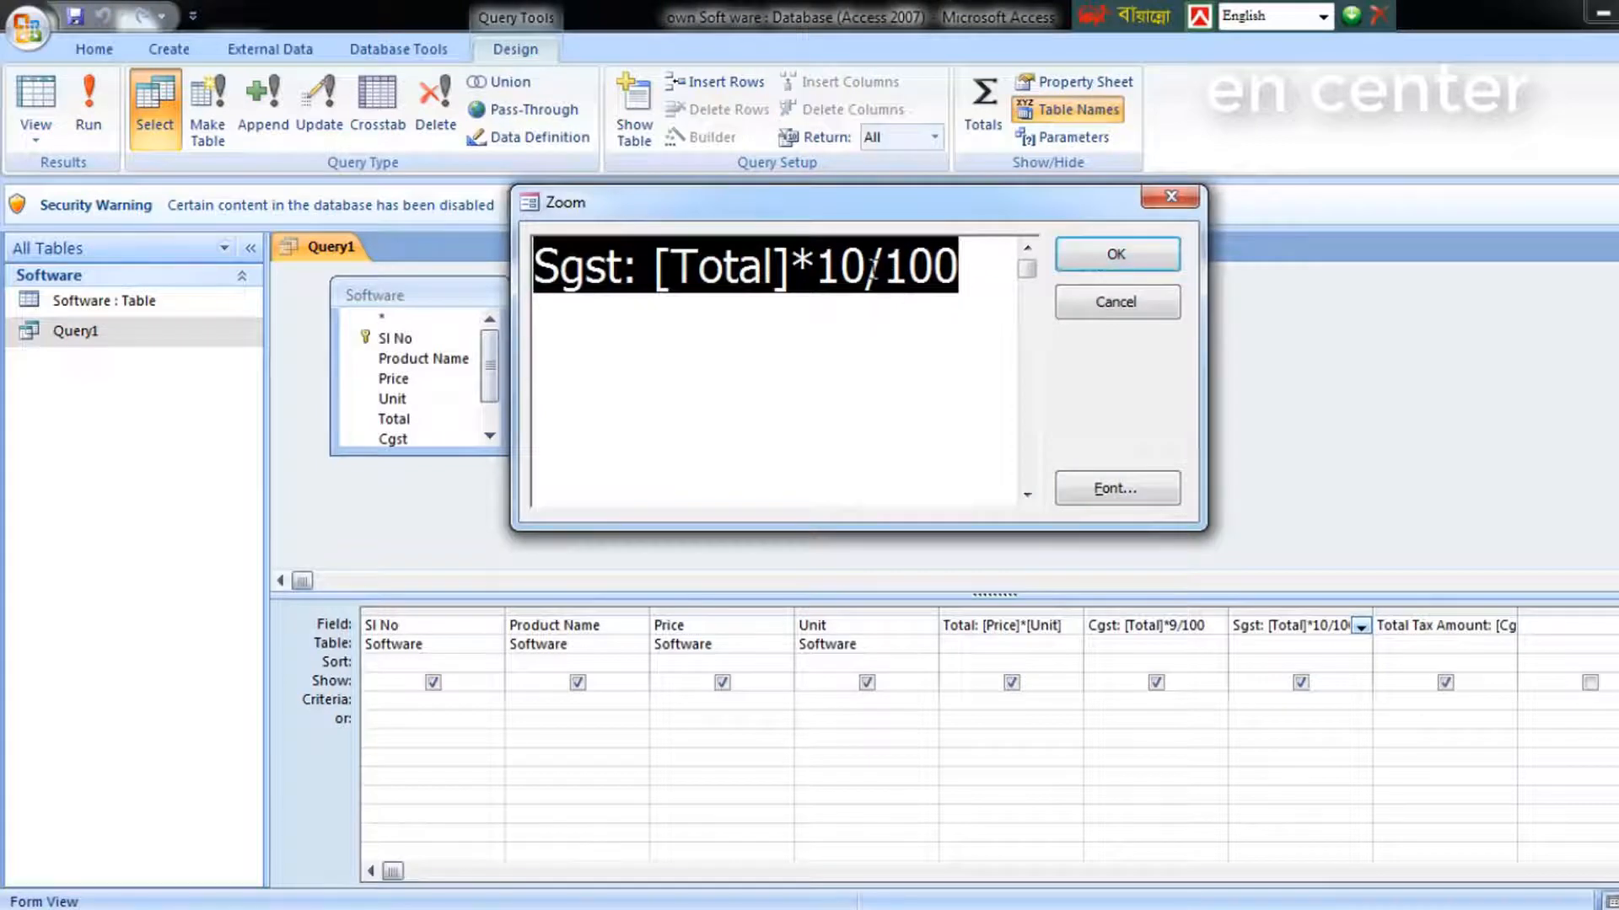
left_click(867, 268)
key("BackSpace")
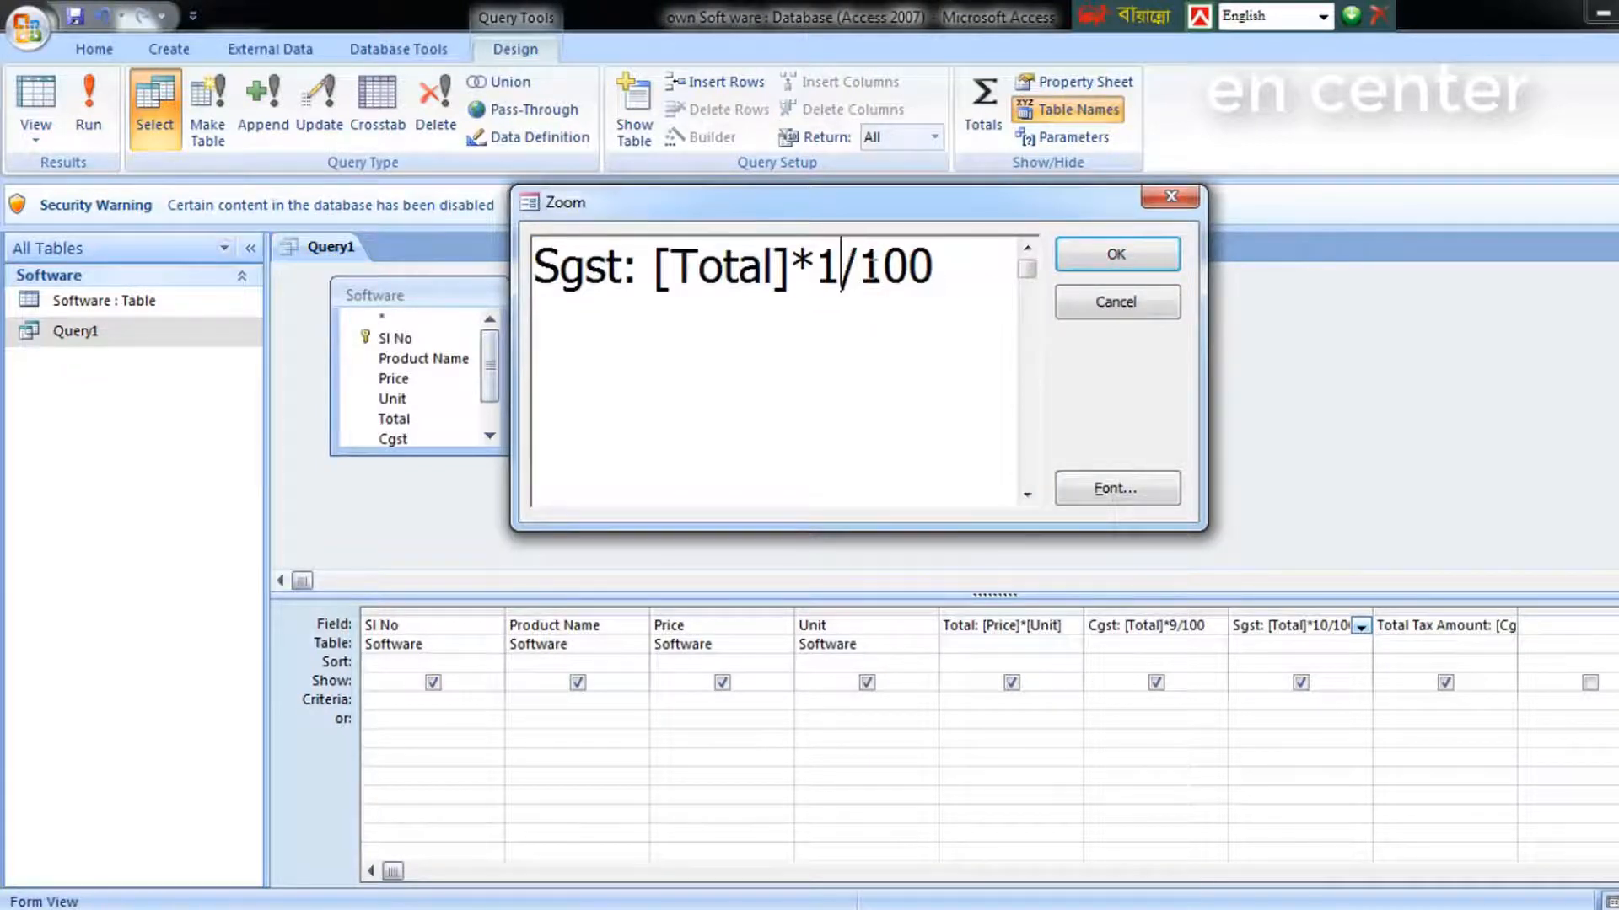
type("7")
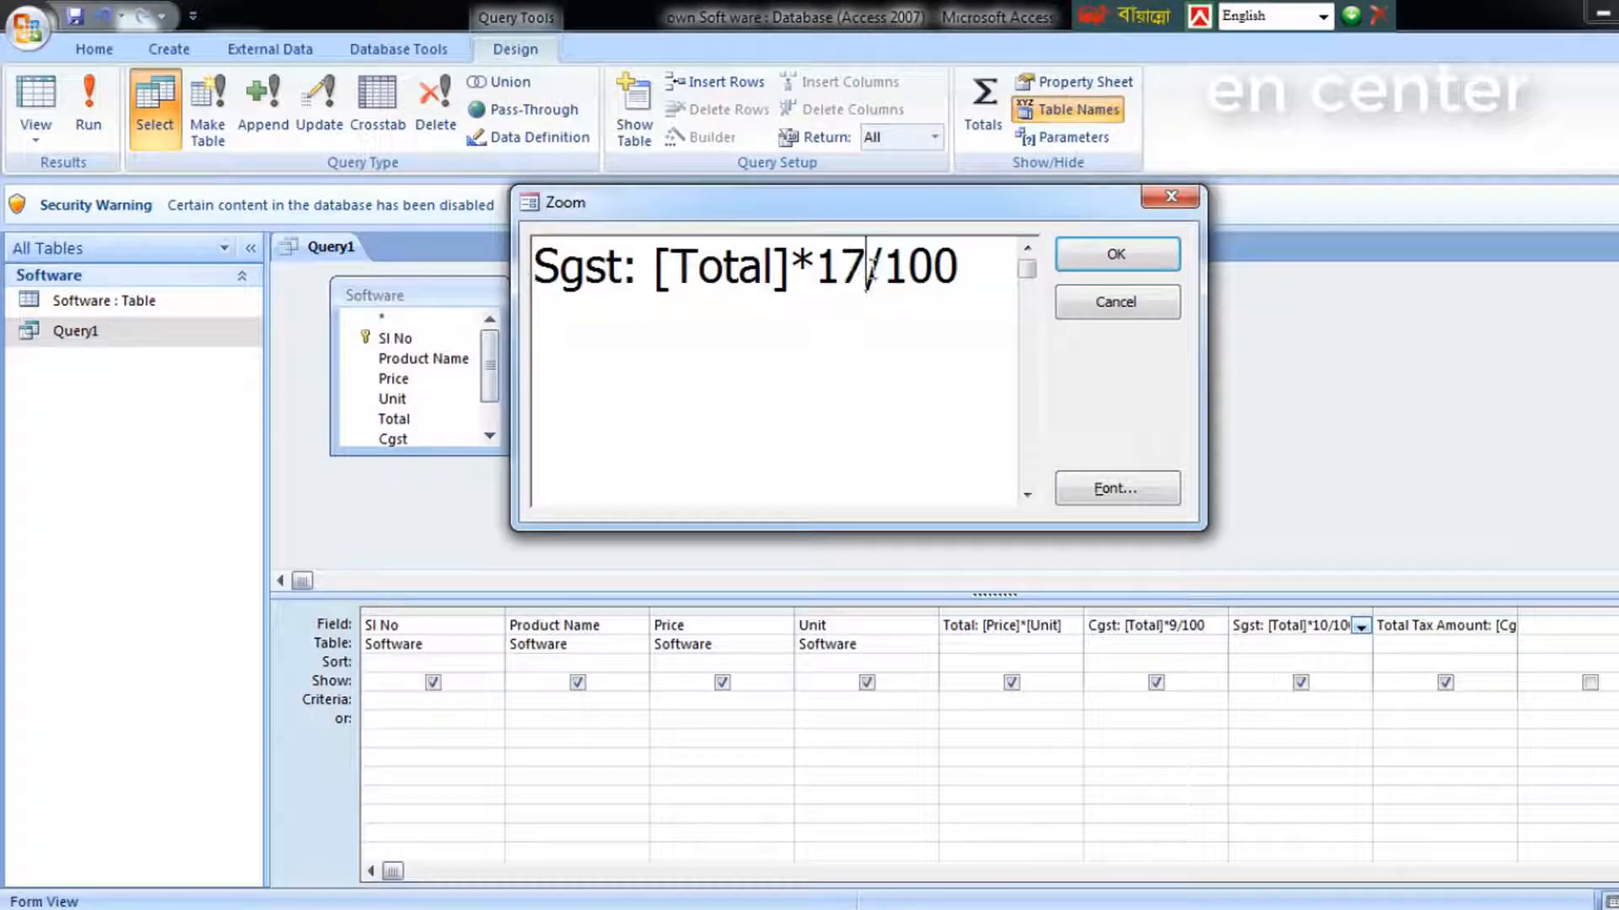
key("BackSpace")
key("BackSpace")
type("7")
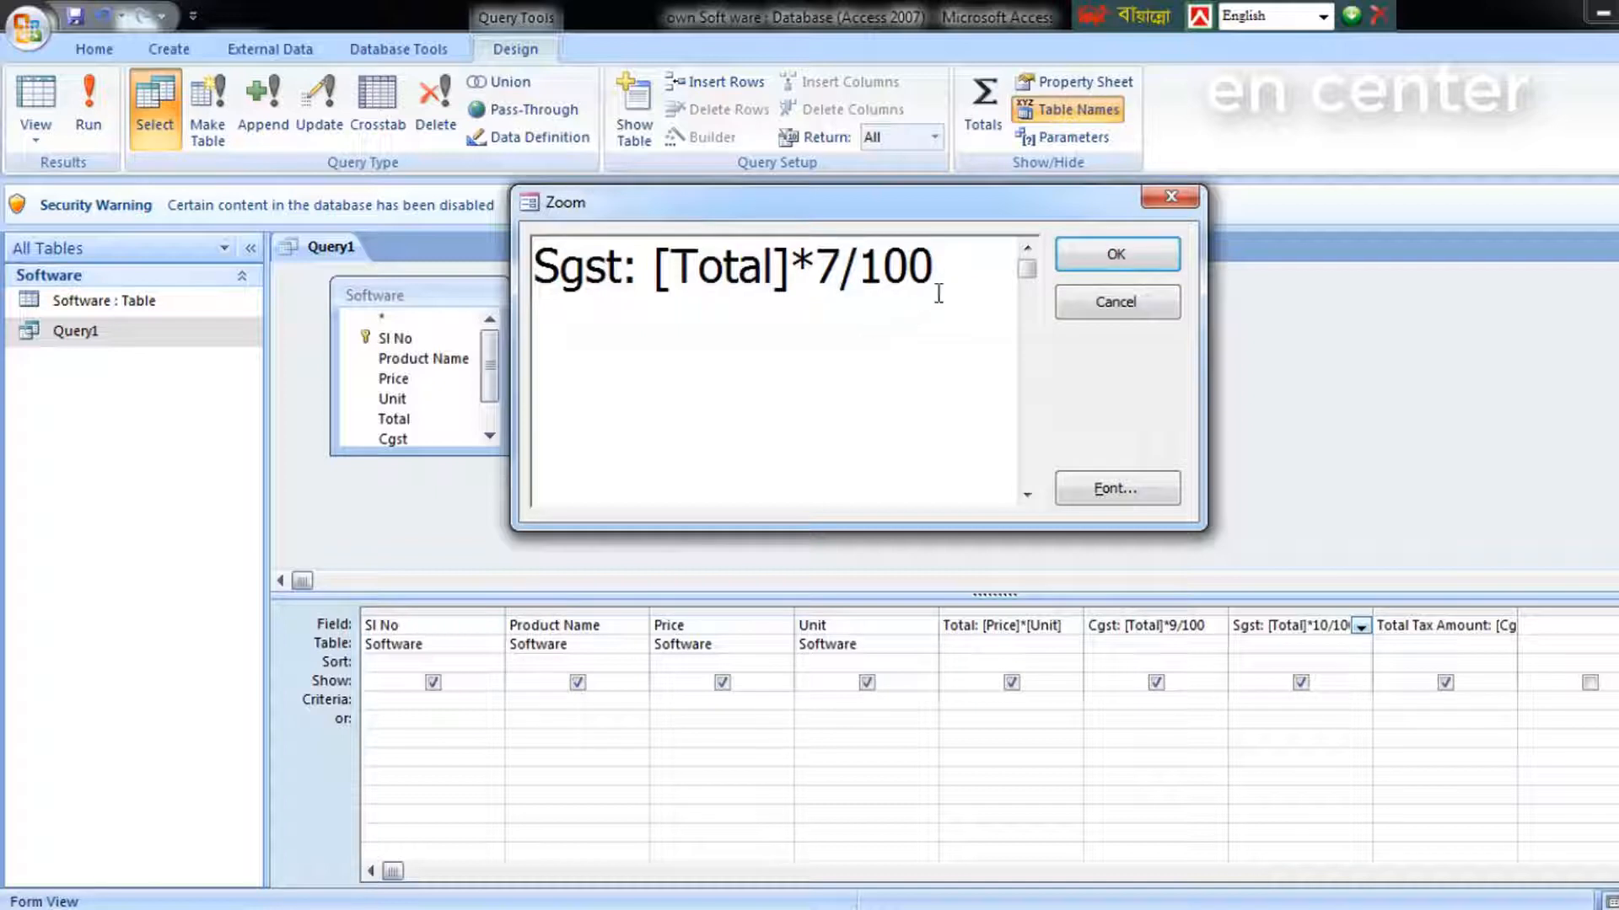
left_click(1106, 257)
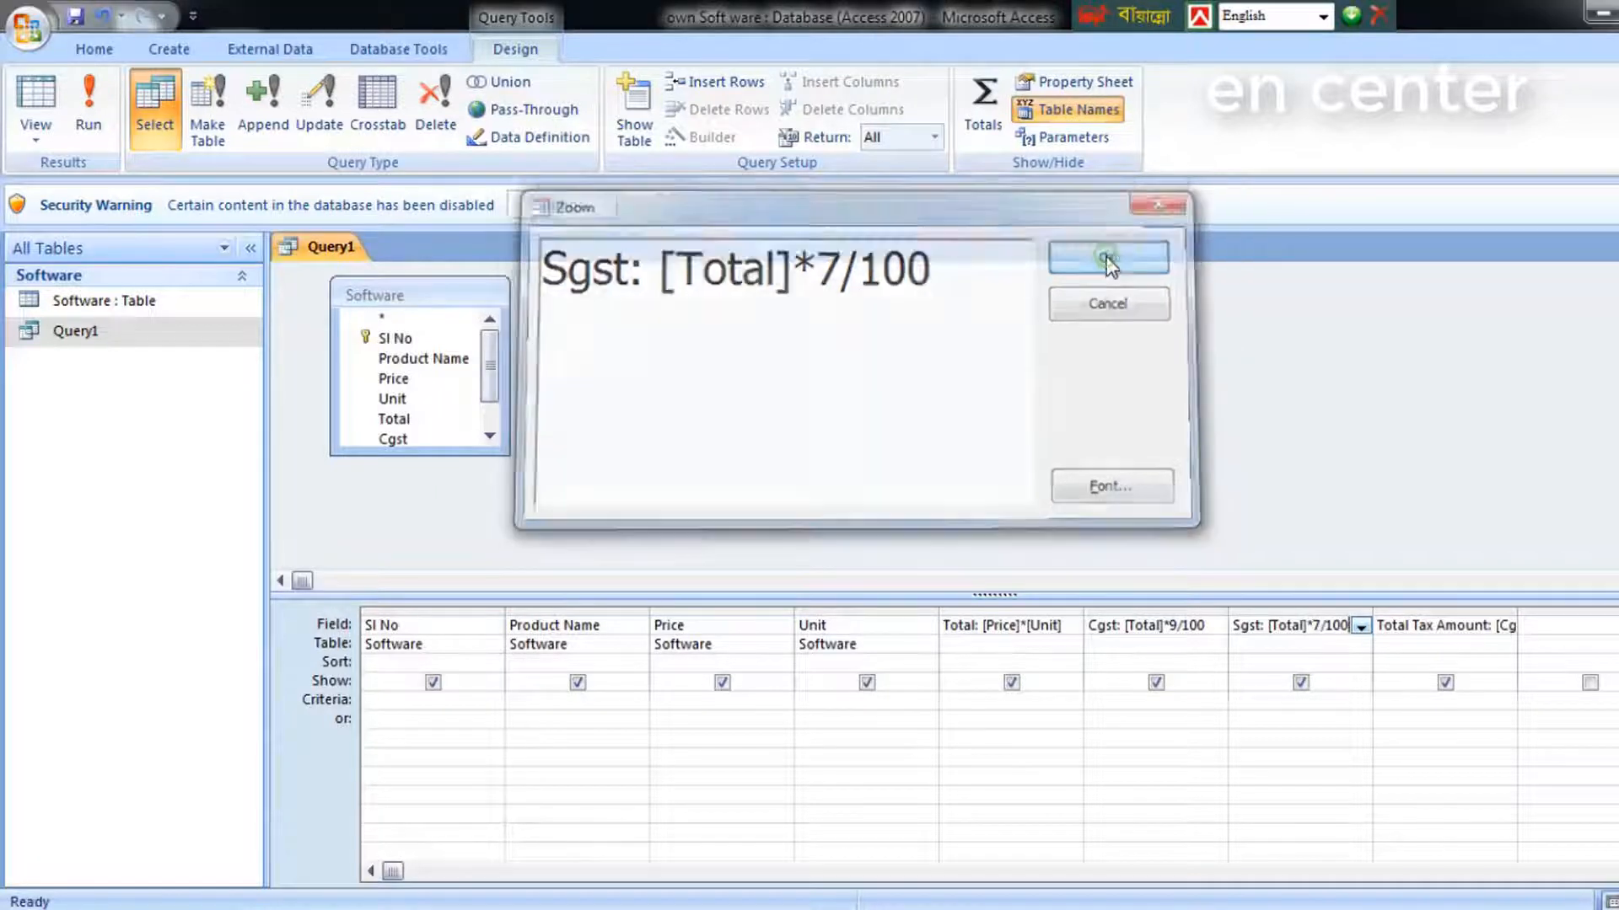
Review the Total Tax Amount field's full expression in the Zoom window and close it.
key("Tab")
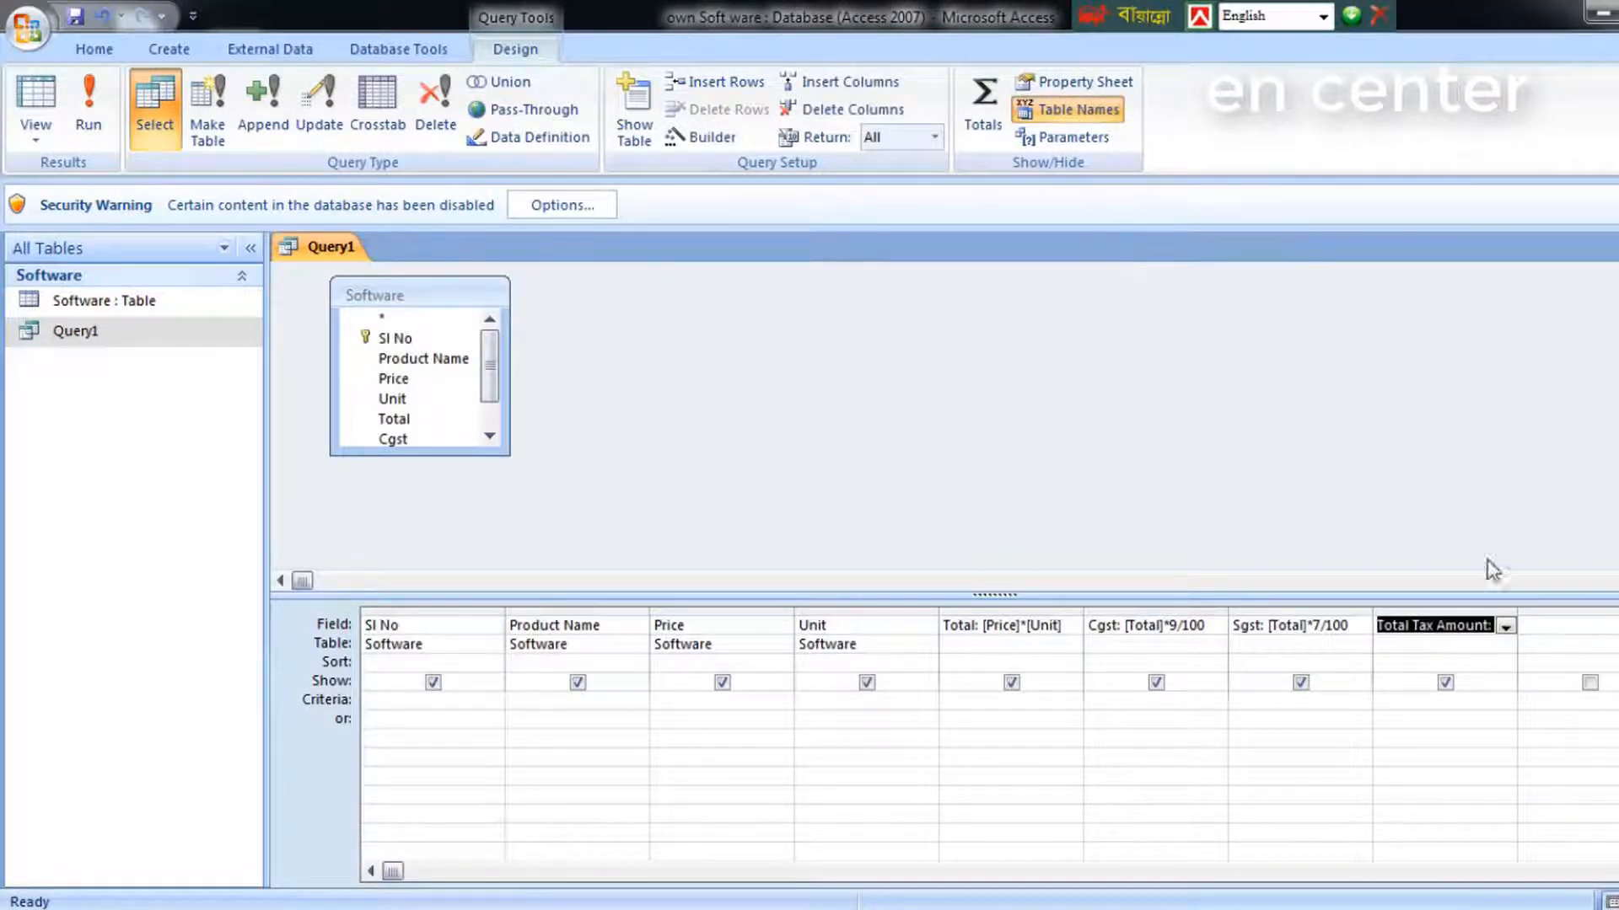
key("shift+F2")
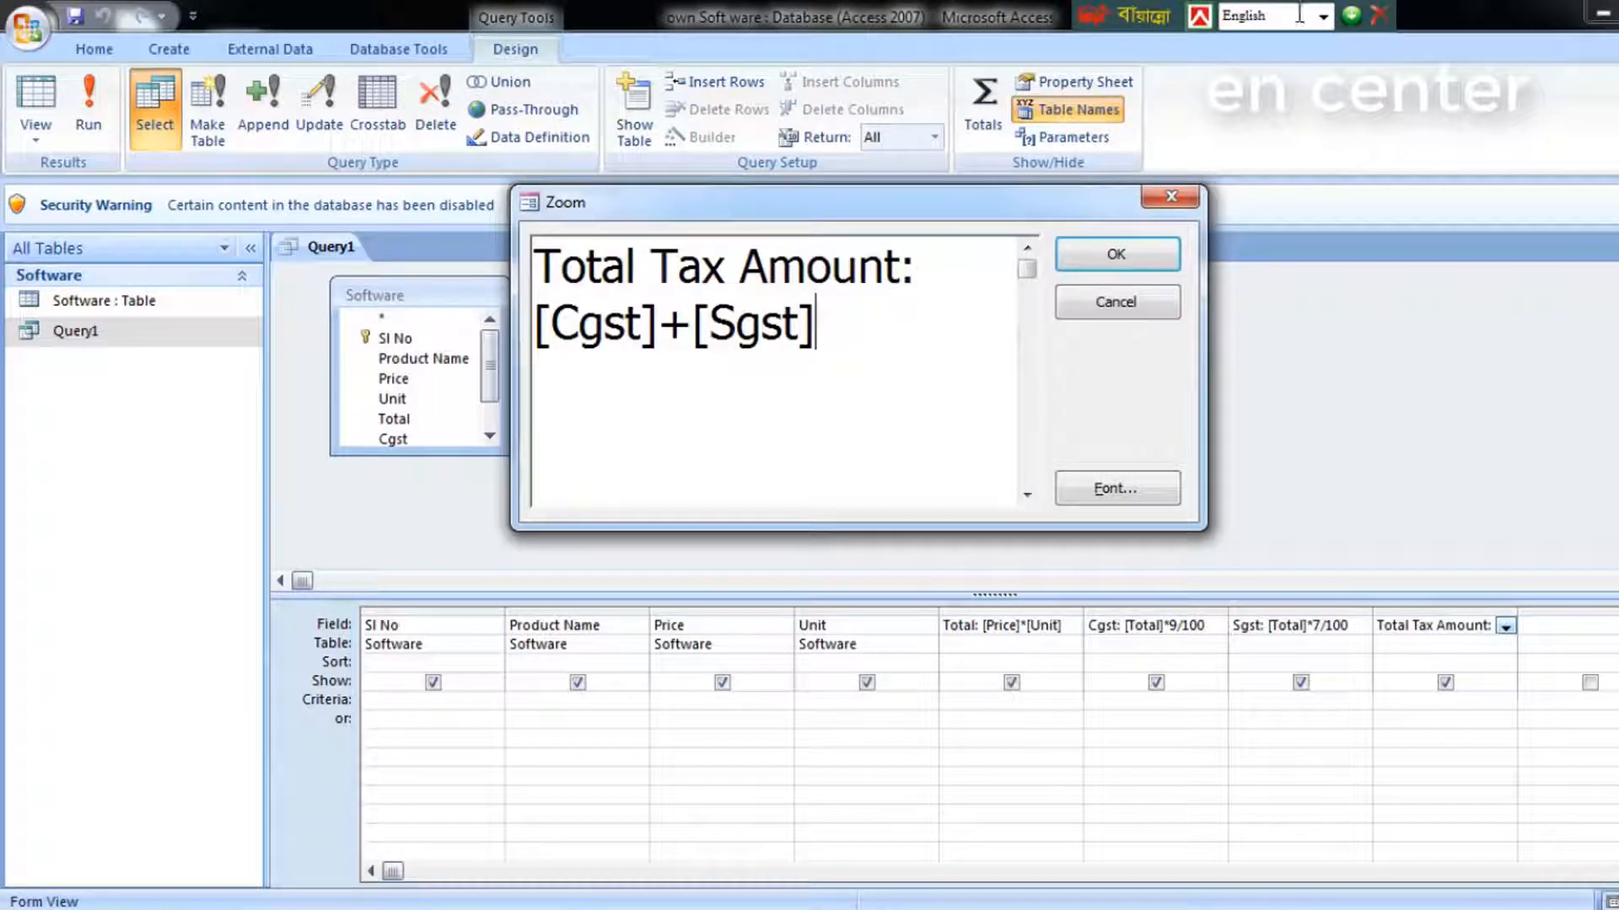
left_click(1106, 260)
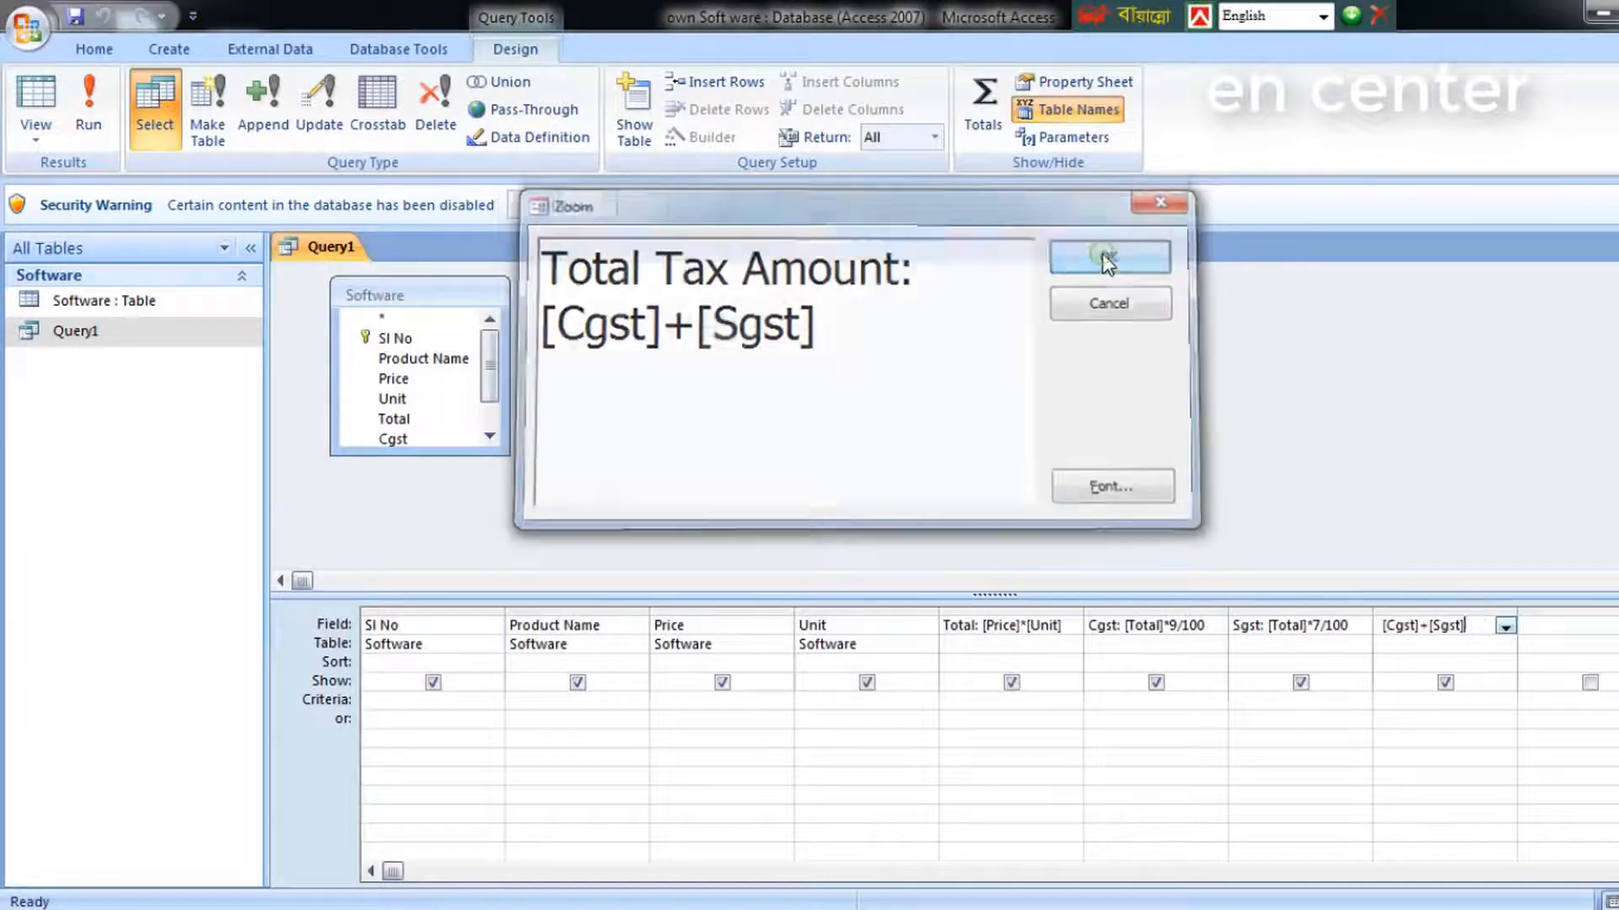
Recheck the [Cgst]+[Sgst] calculated column of Query1 in the Zoom window.
right_click(1435, 624)
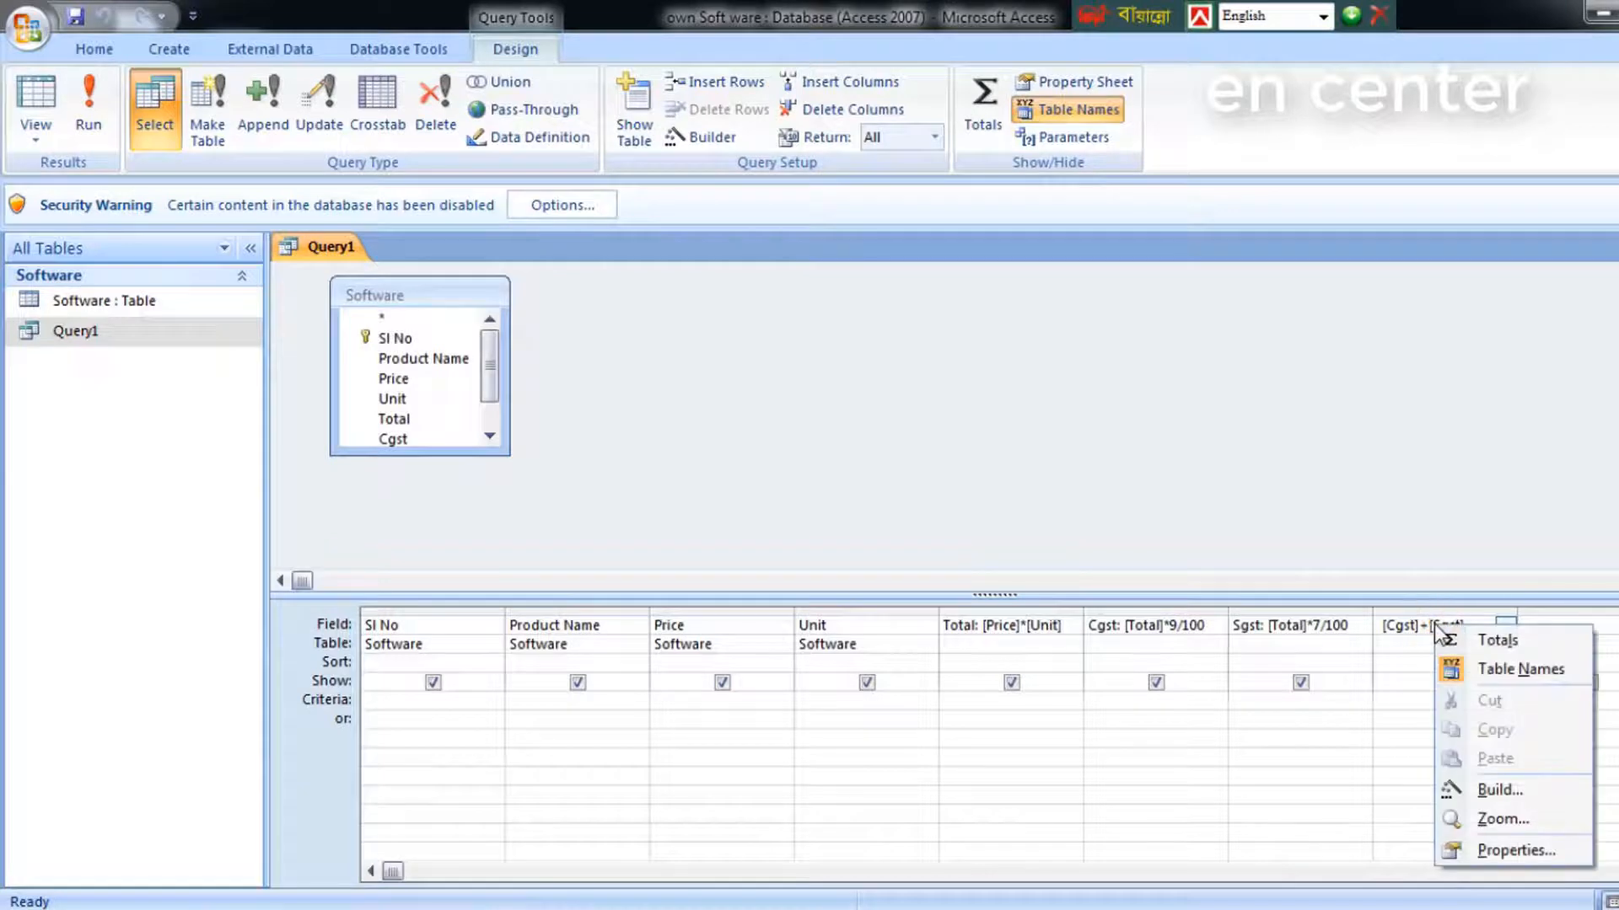
left_click(1508, 824)
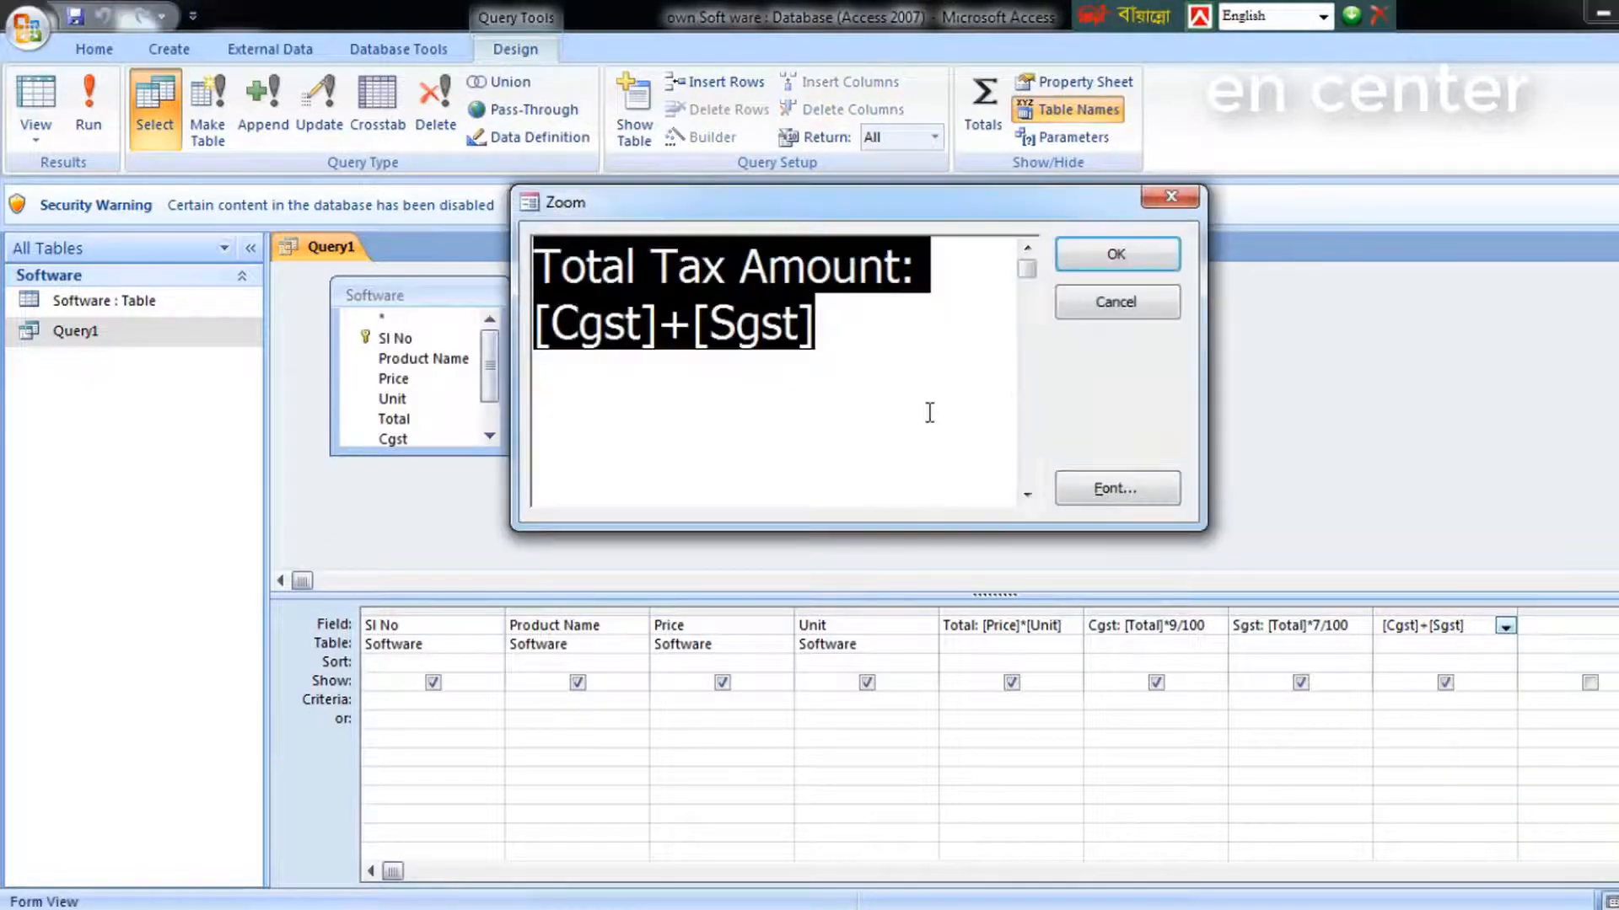
left_click(900, 391)
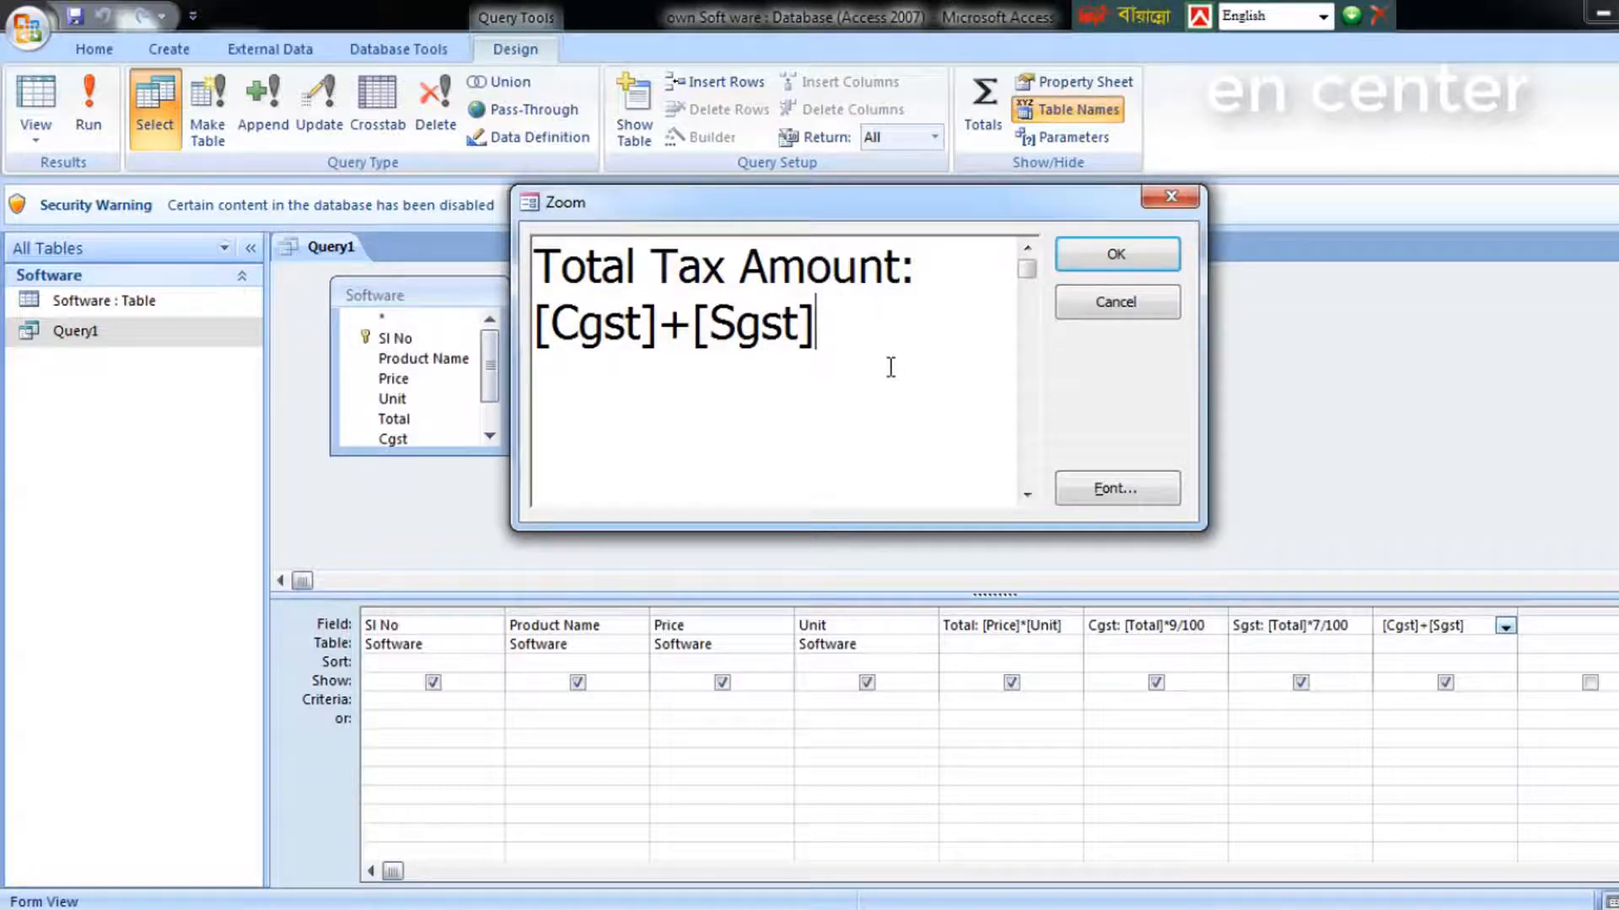
left_click(1117, 257)
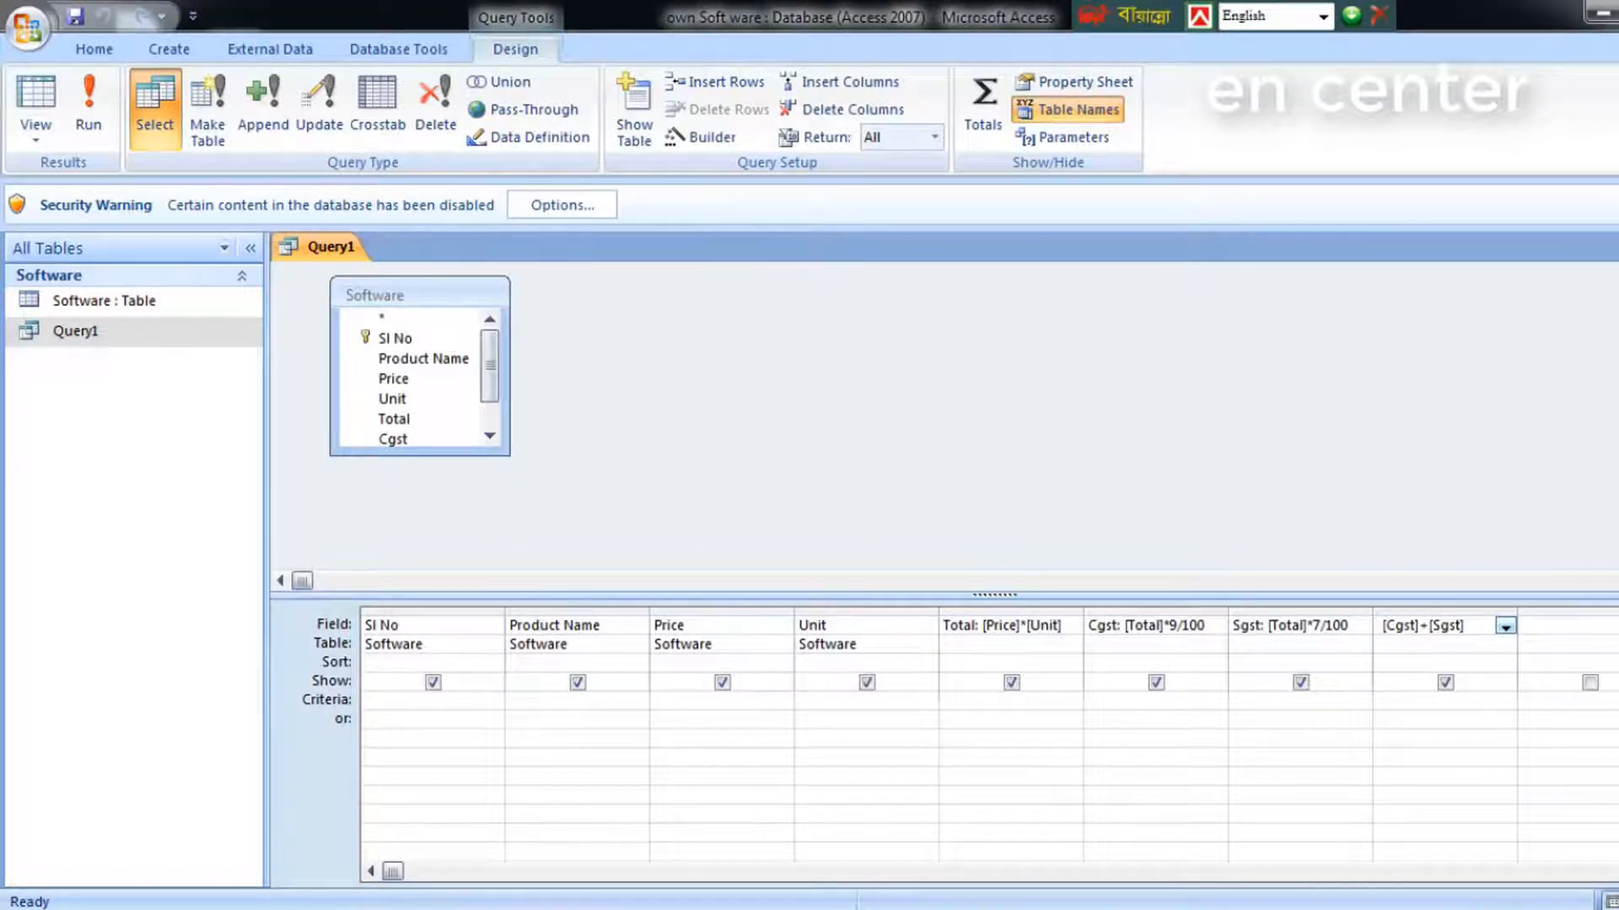
Close Query1 with its design changes saved and create a form based on it.
left_click(1607, 252)
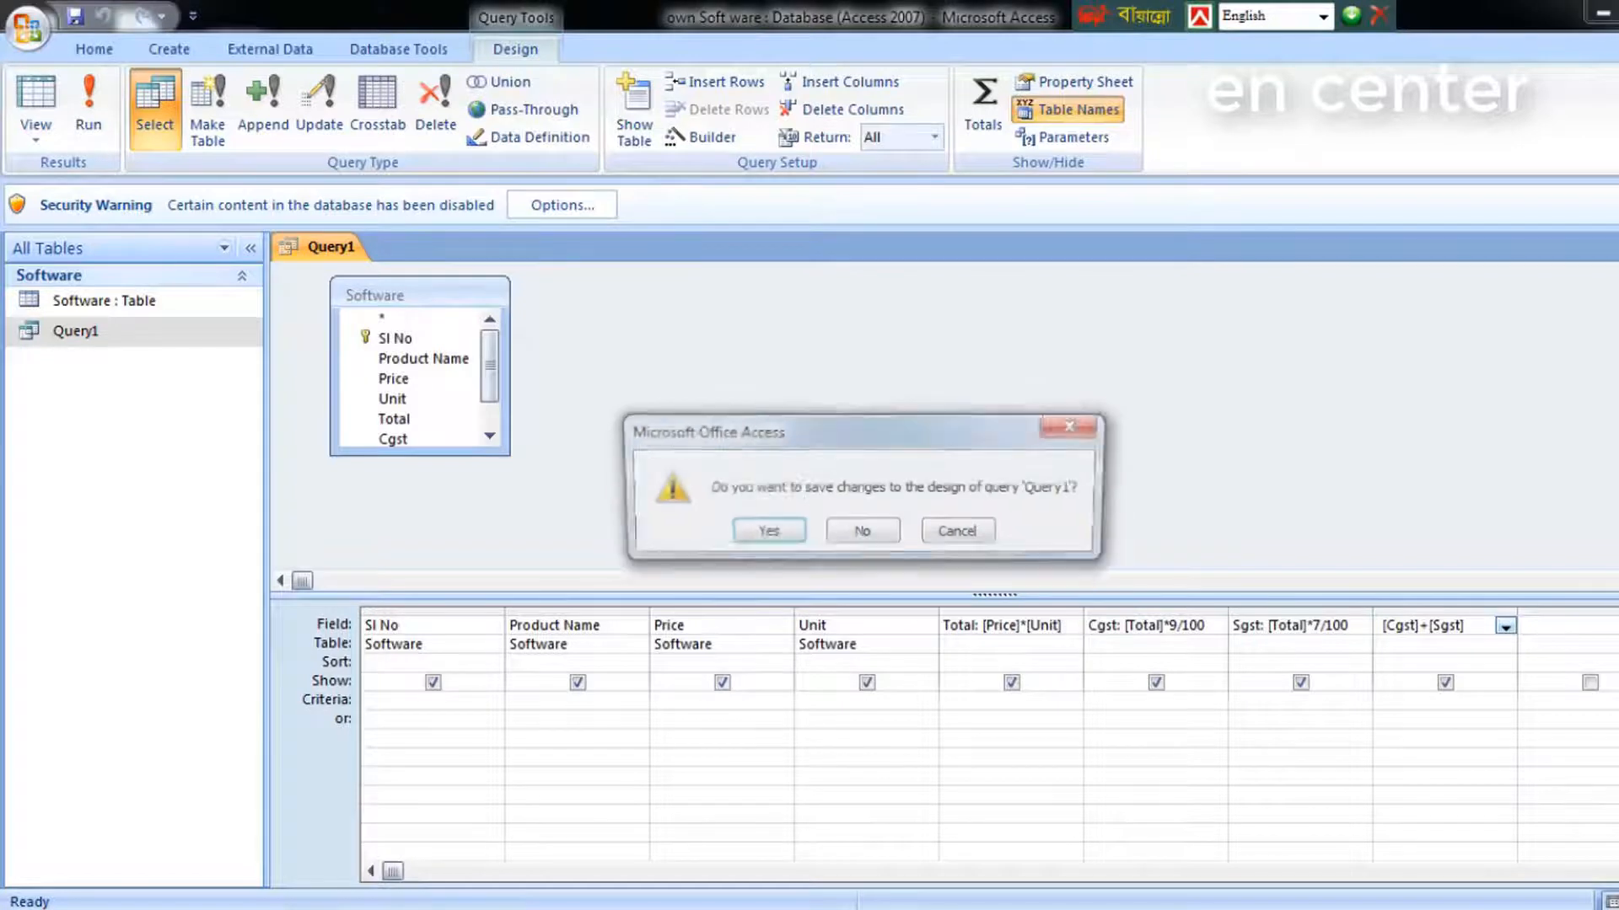
left_click(745, 538)
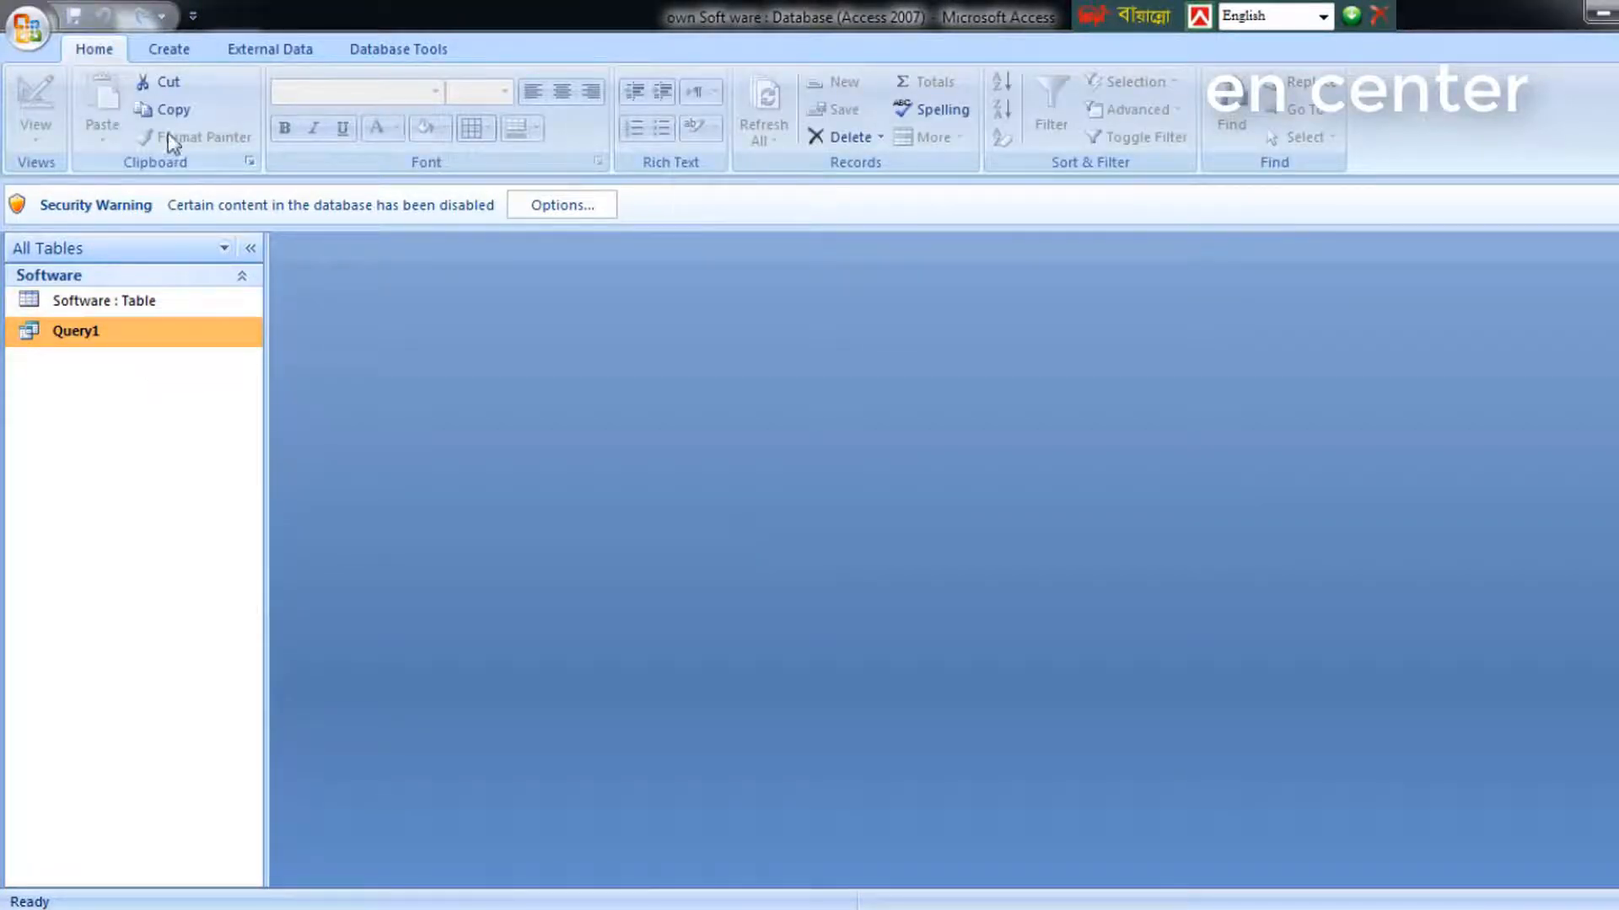
left_click(178, 53)
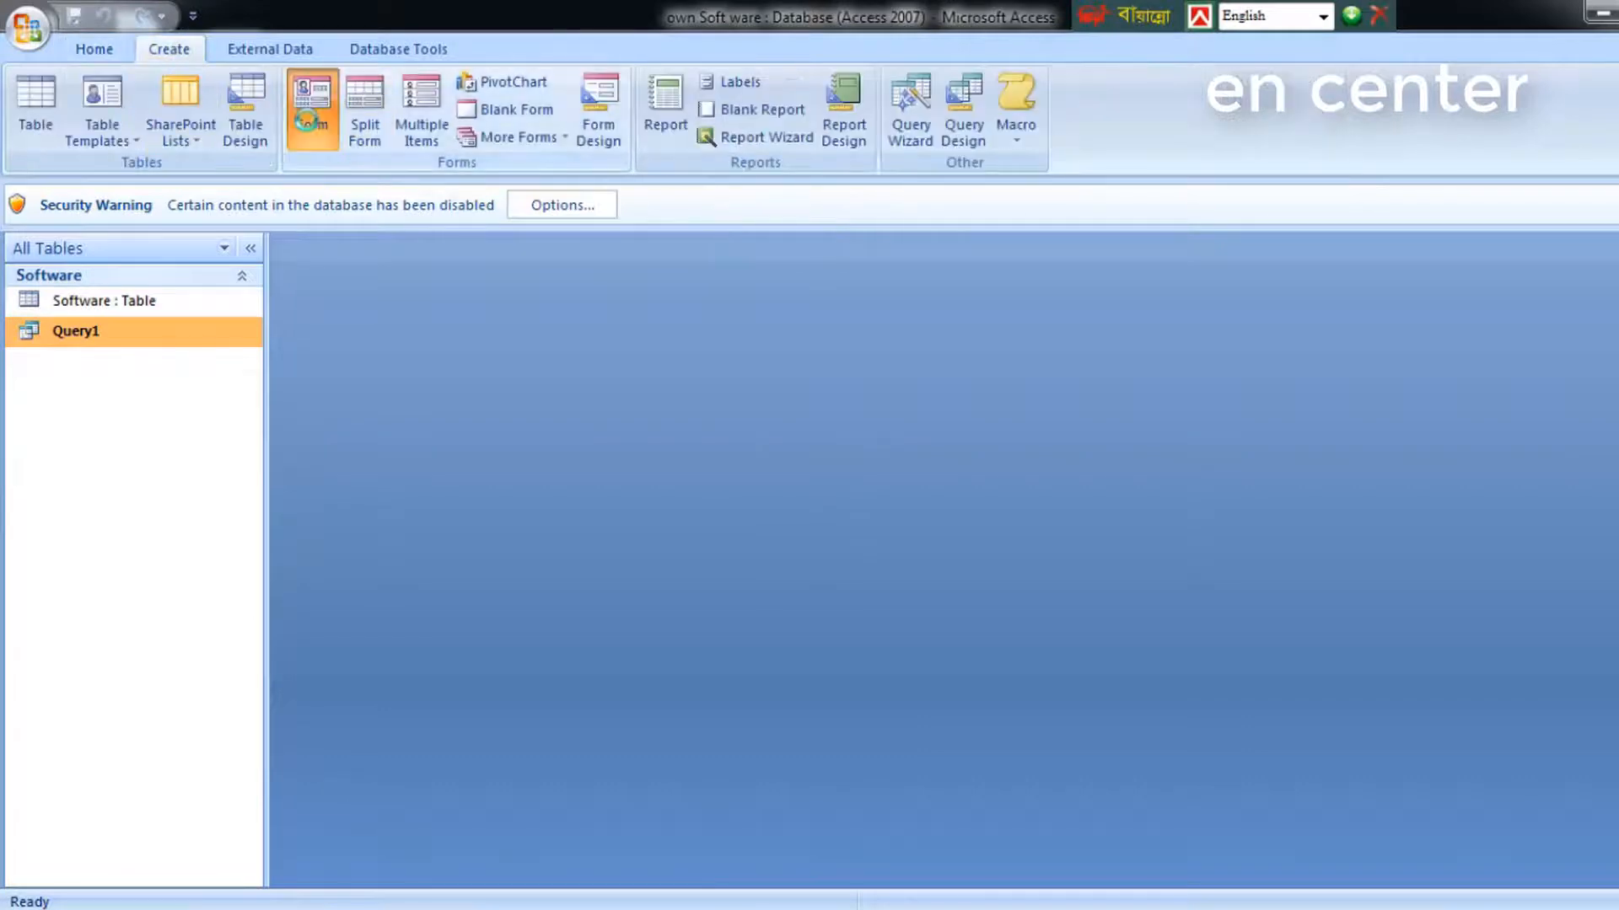
left_click(311, 116)
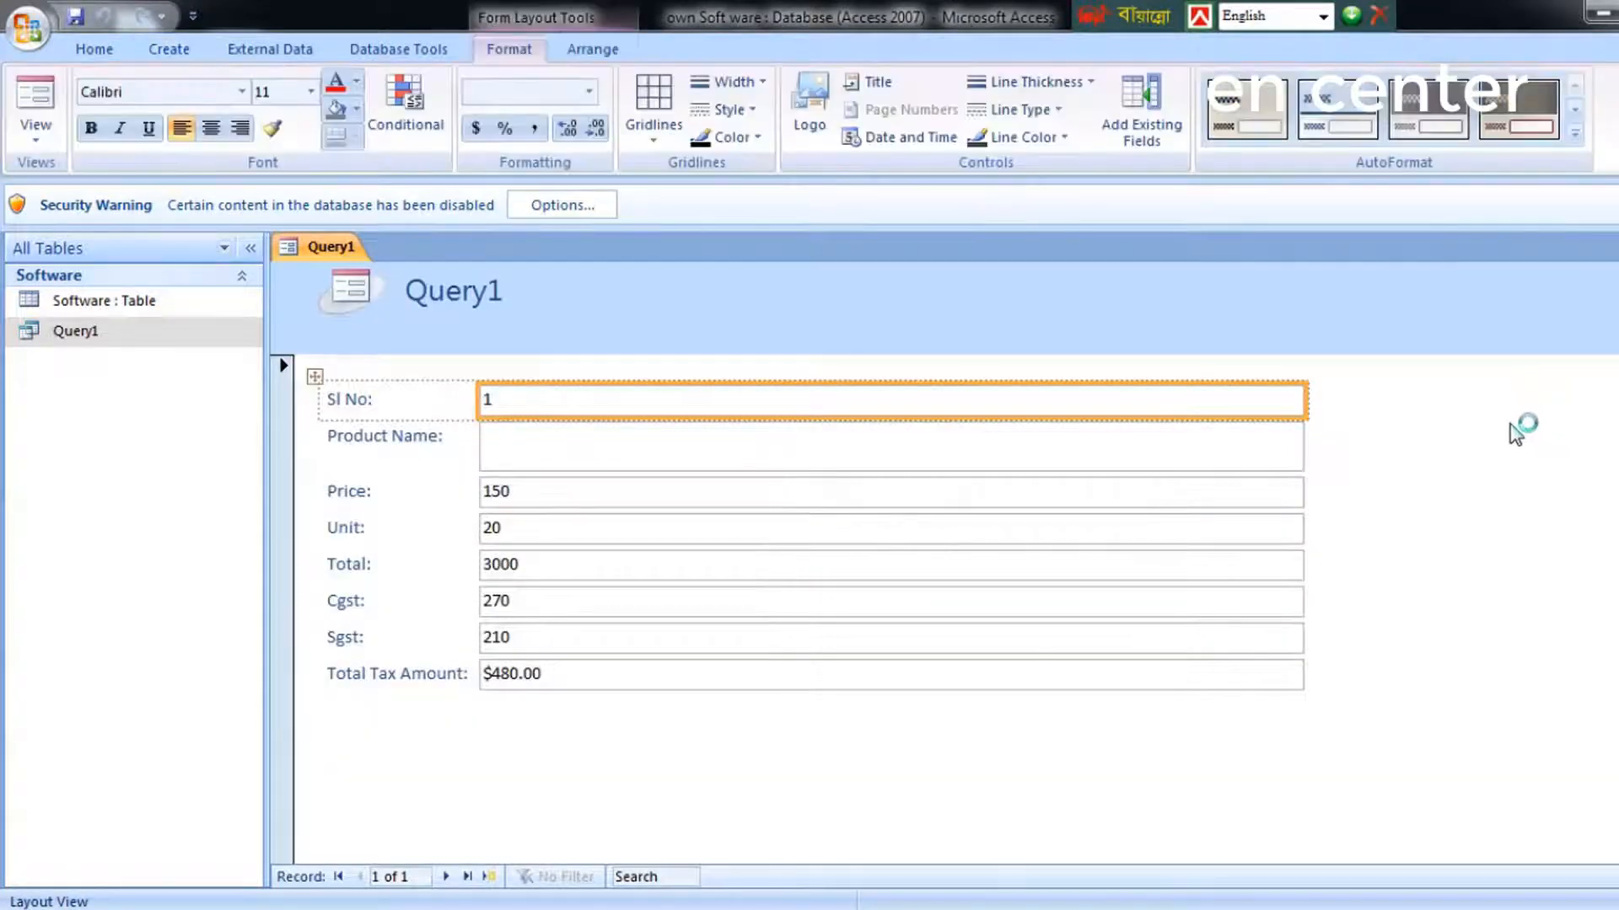
Switch the new form to Design View and extend its Detail section down to about the 4 mark on the ruler.
right_click(1510, 424)
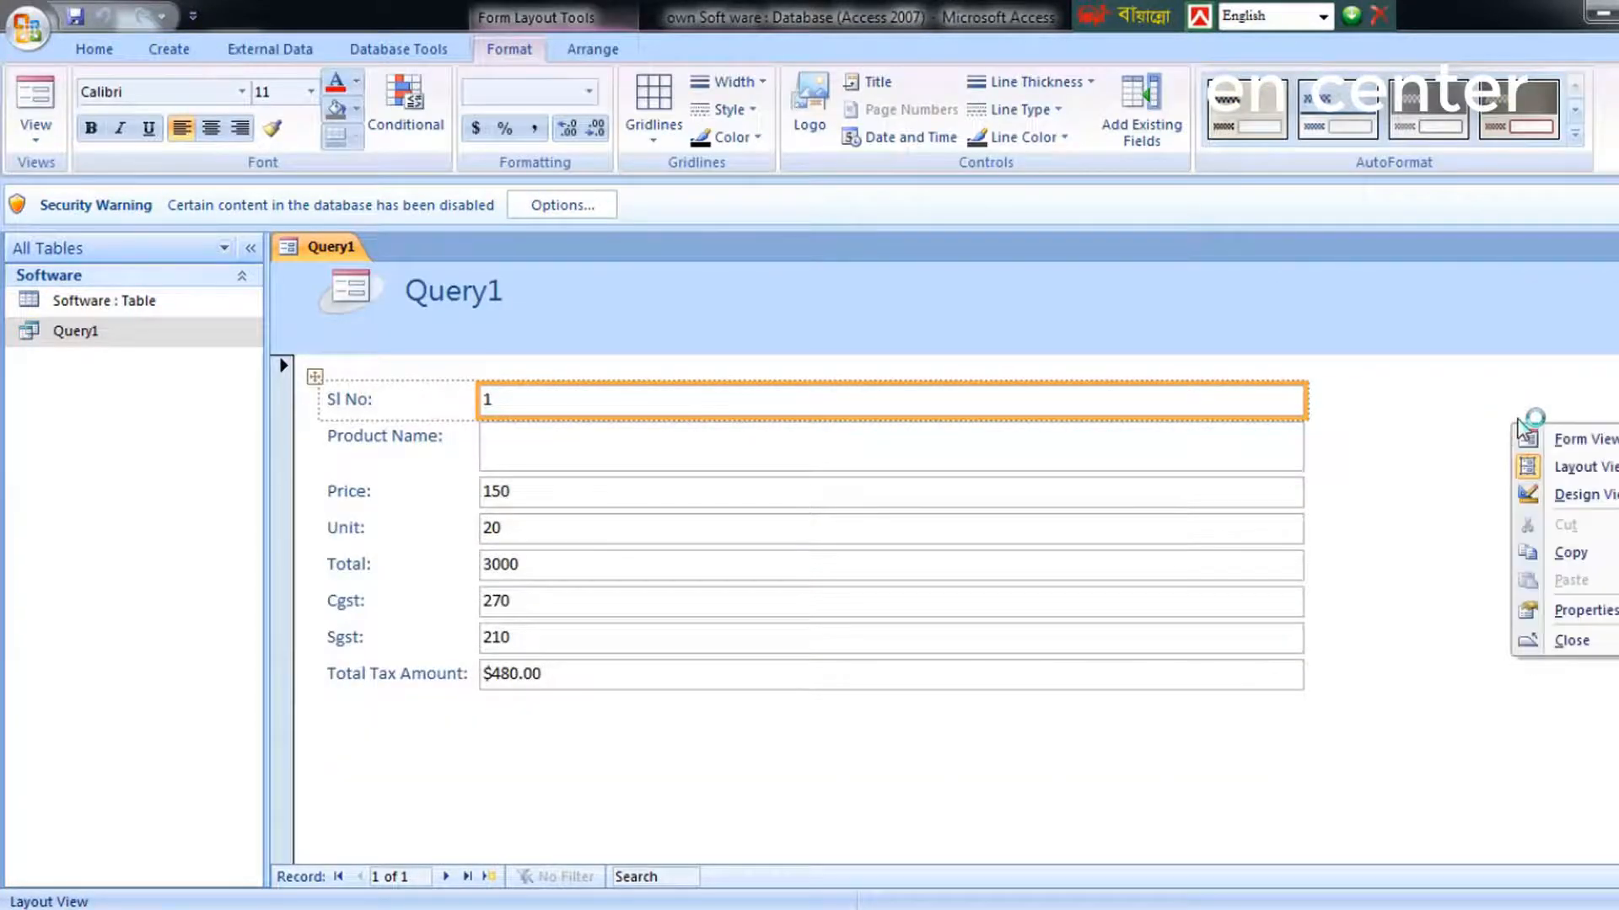
left_click(1573, 496)
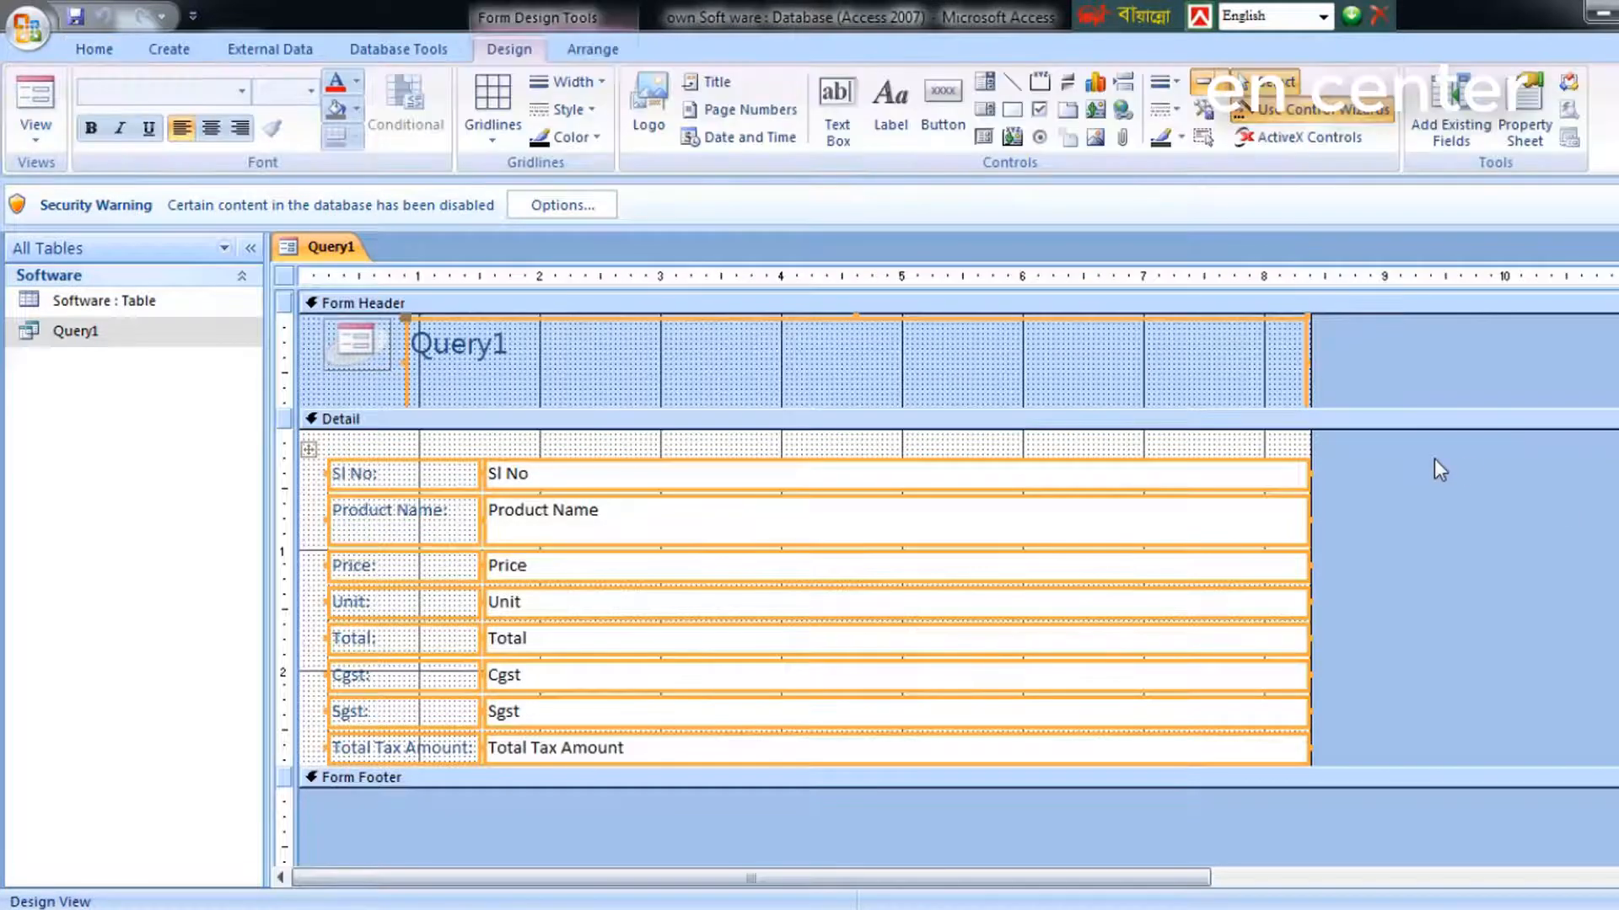
scroll(1437, 472, "down", 5)
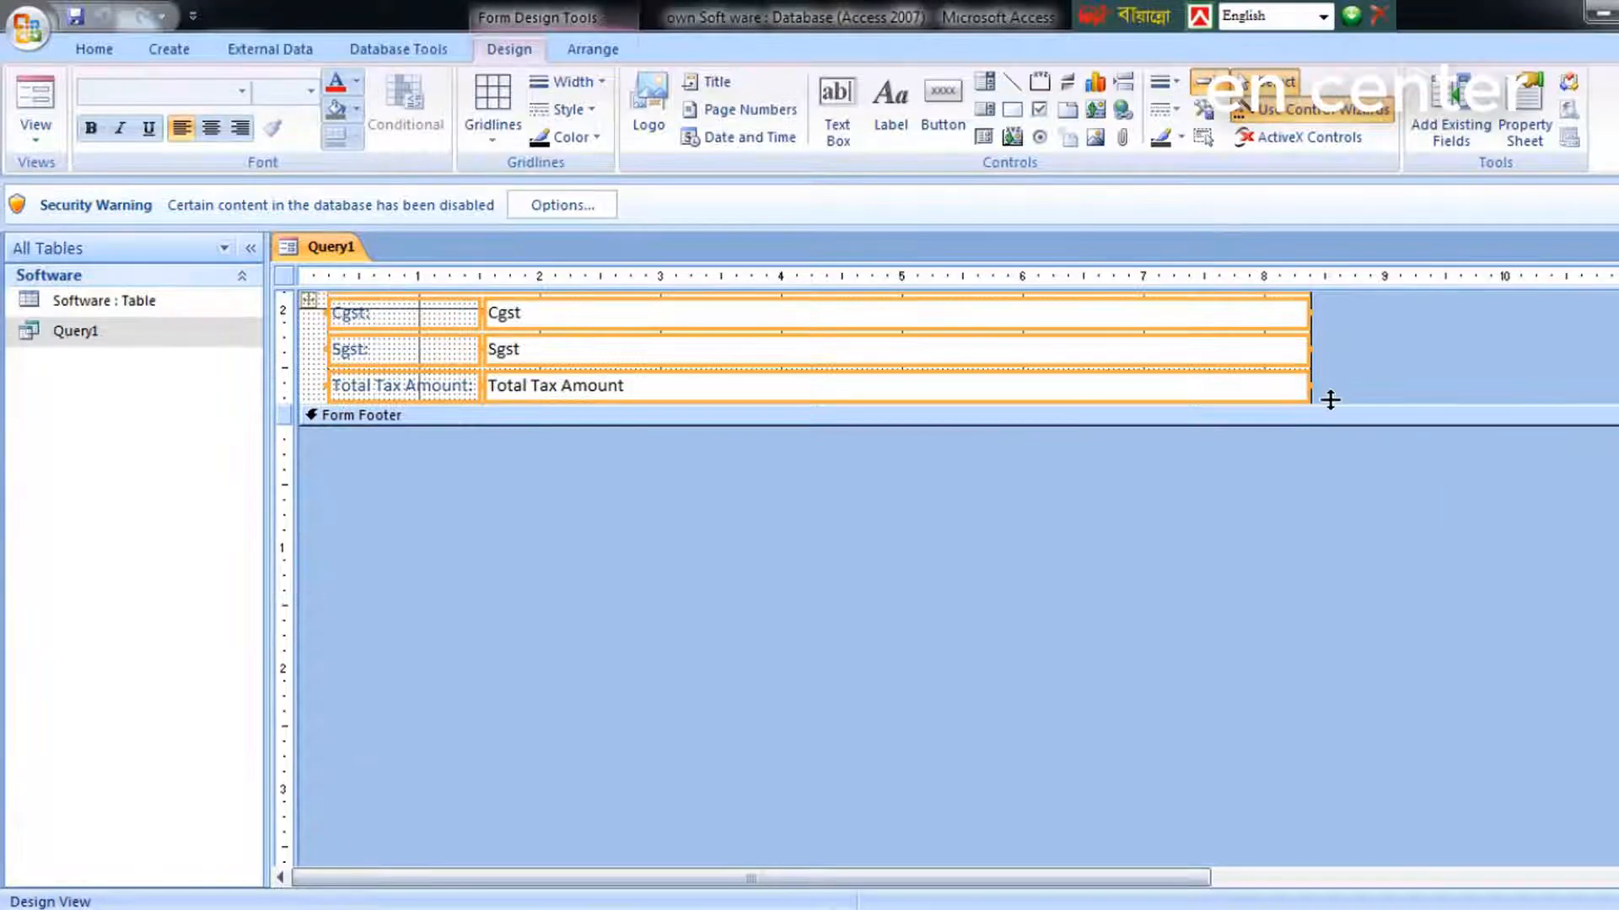
left_click_drag(1333, 410, 1332, 550)
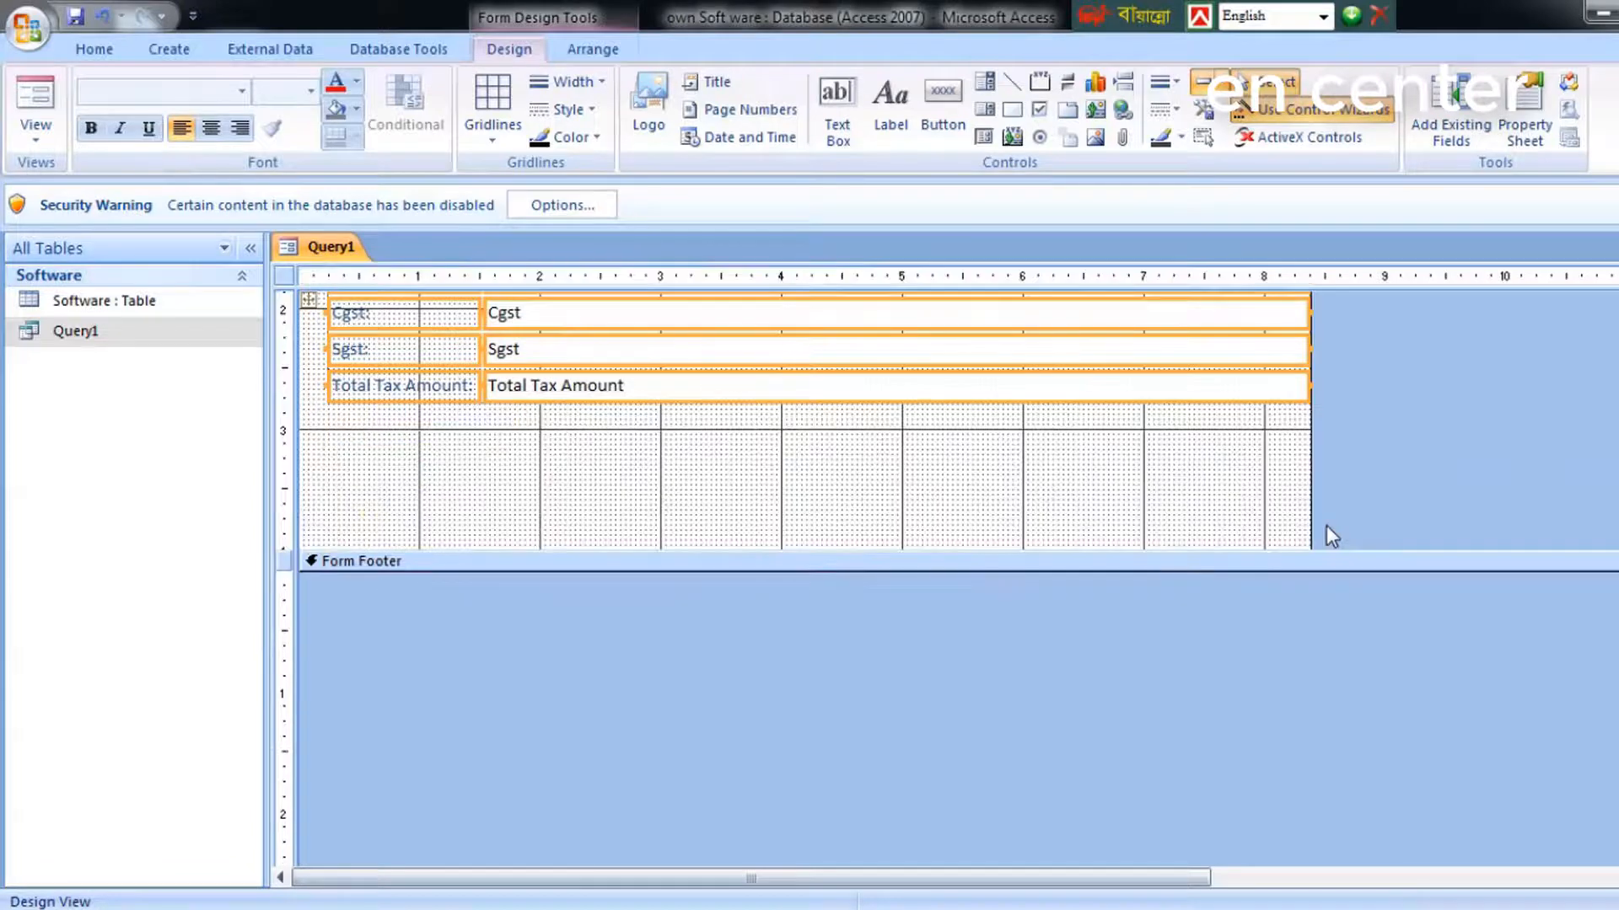
scroll(1071, 438, "up", 5)
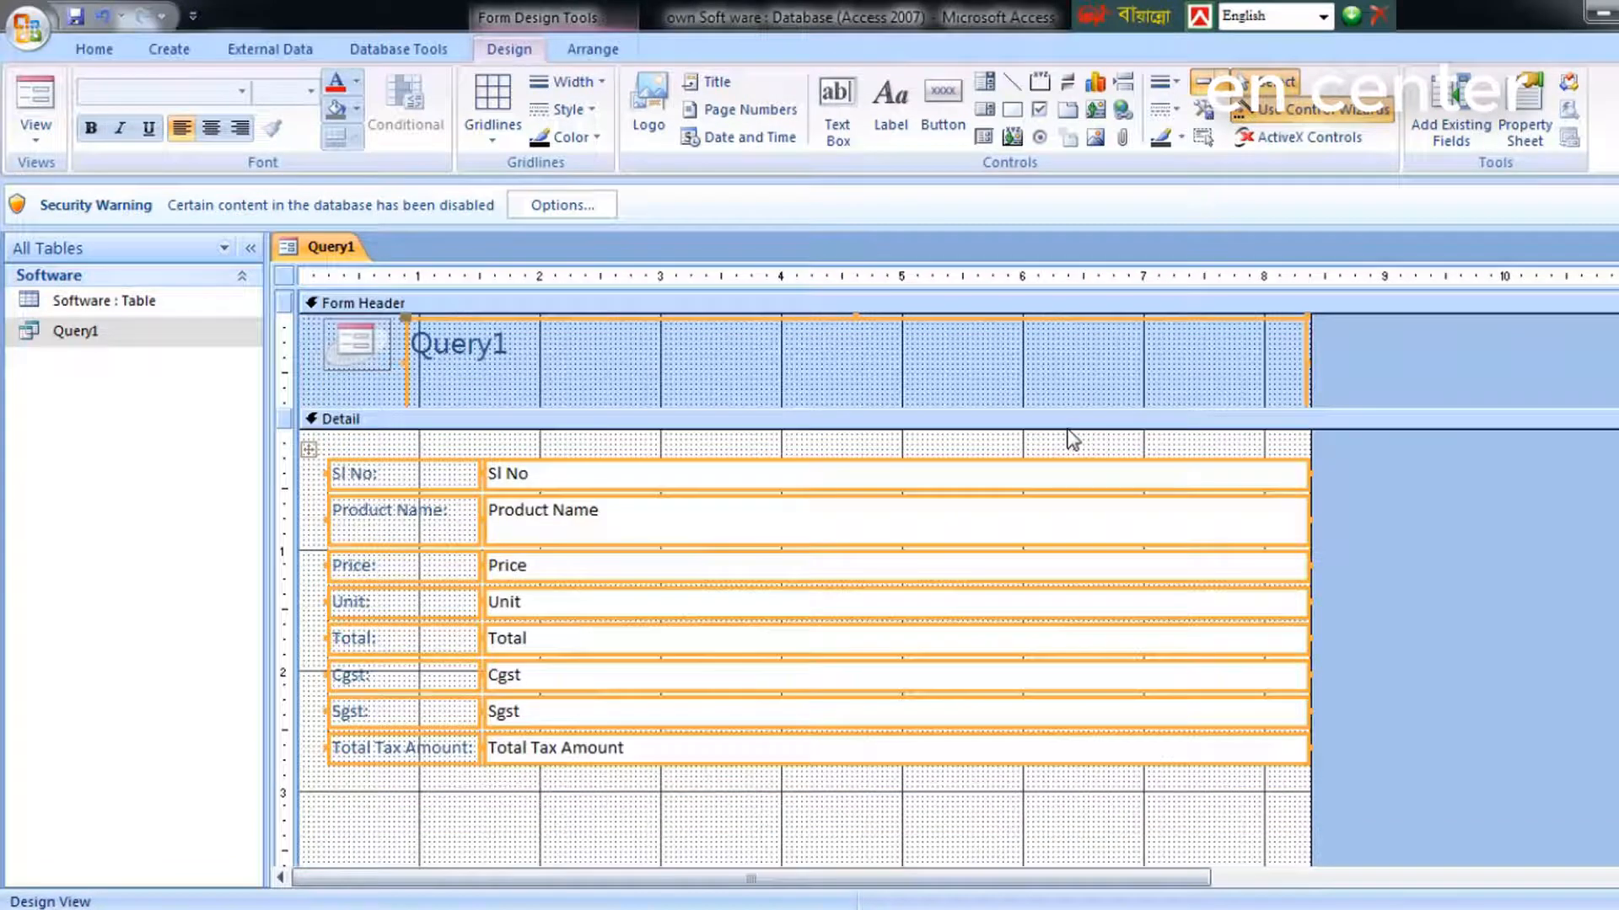
Remove the control layout from the form's labels and text boxes so they can be sized independently.
right_click(1095, 530)
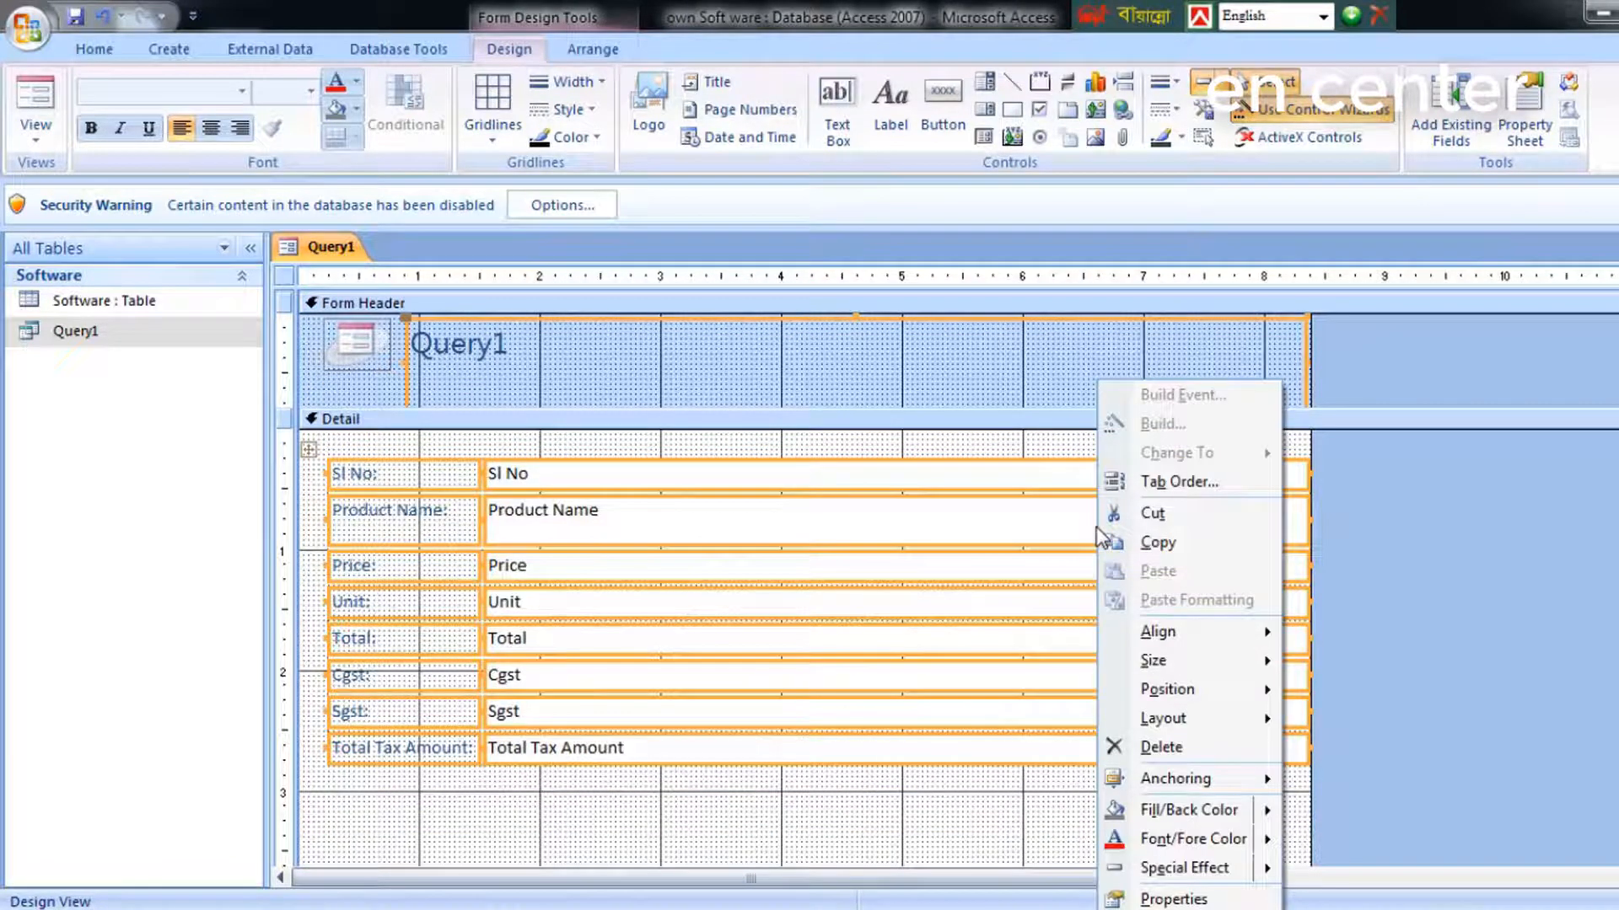
mouse_move(1168, 719)
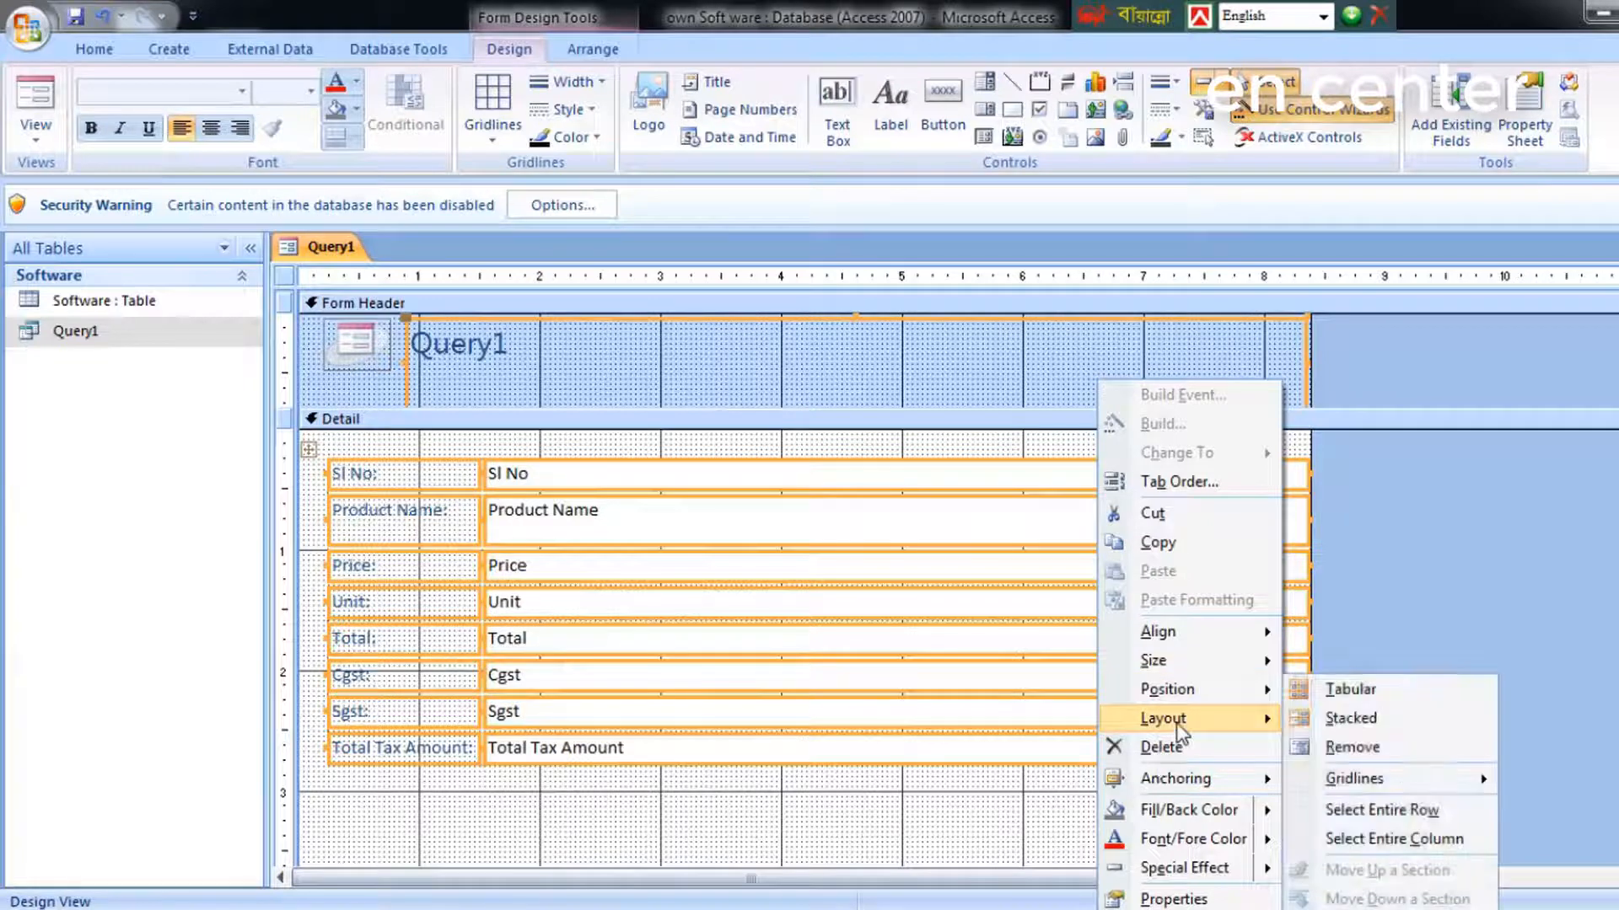
left_click(1399, 753)
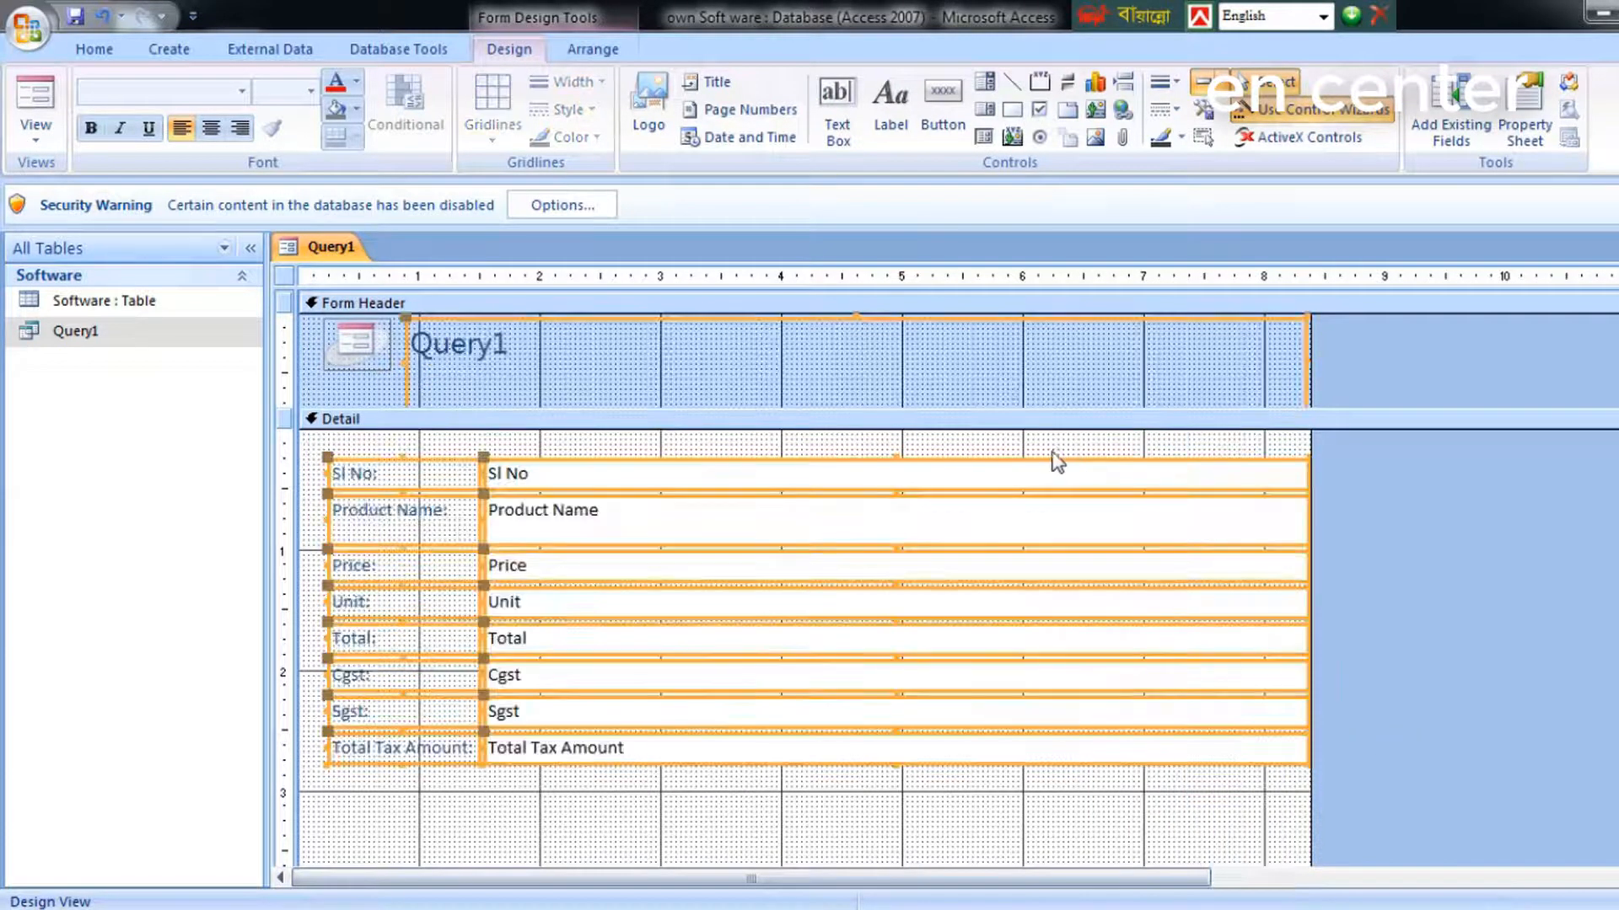
Narrow all the Detail section's text boxes together so their right edges sit at about 4.5 on the ruler.
left_click(1059, 456)
left_click_drag(1046, 440, 1045, 797)
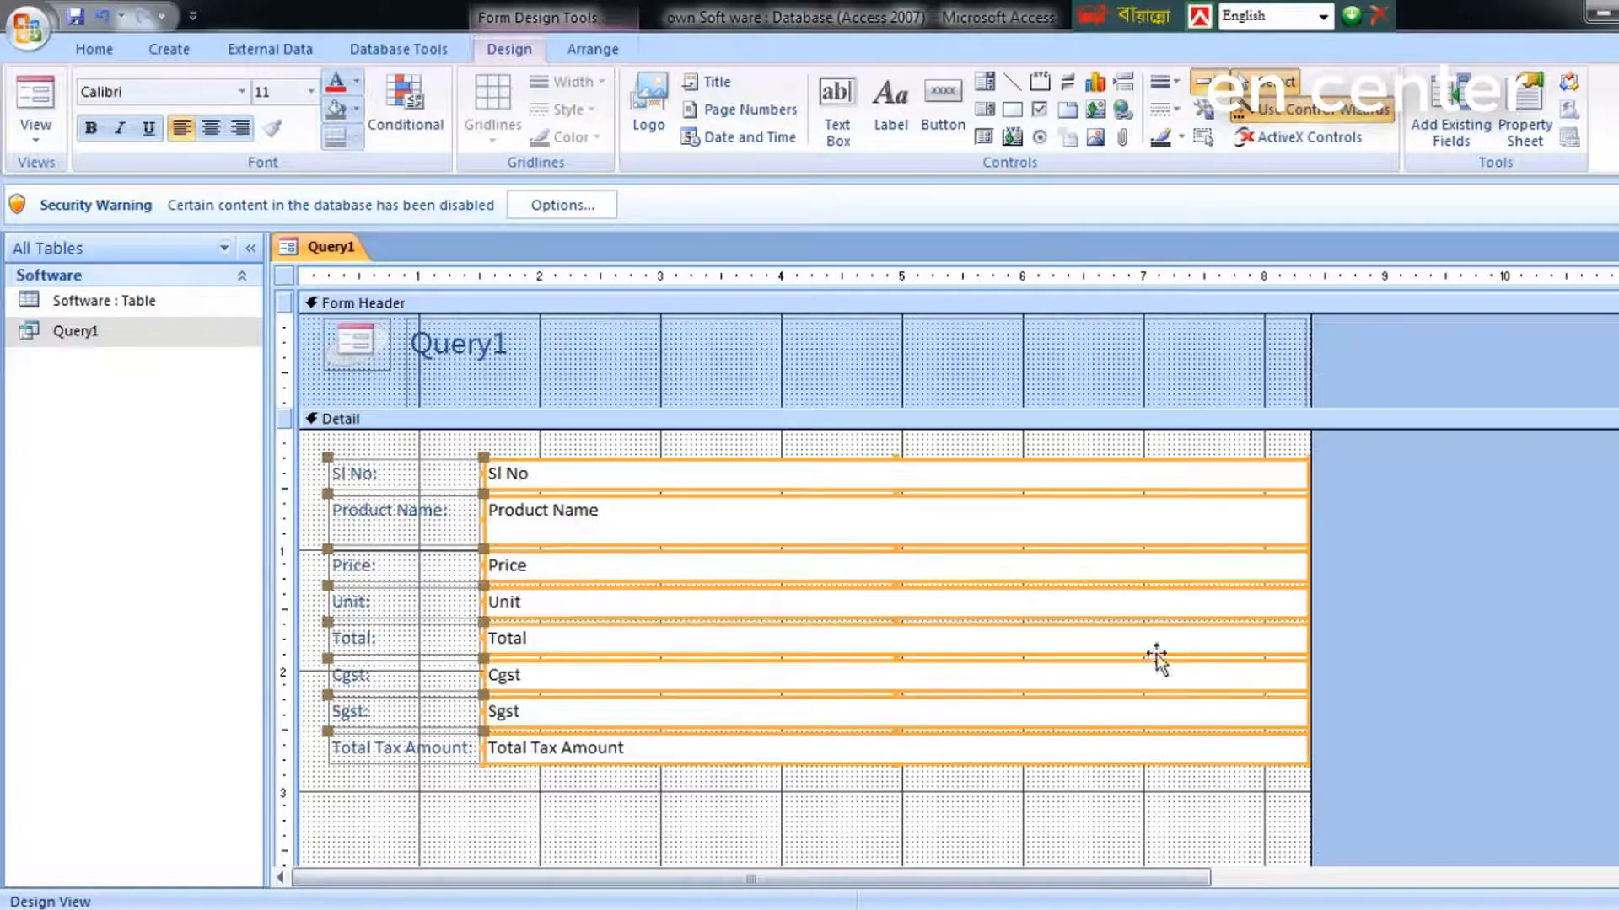
left_click_drag(1303, 529, 839, 560)
Narrow the header's title label to match the text boxes and reduce the form's width to about 5.25 on the ruler.
left_click(1087, 375)
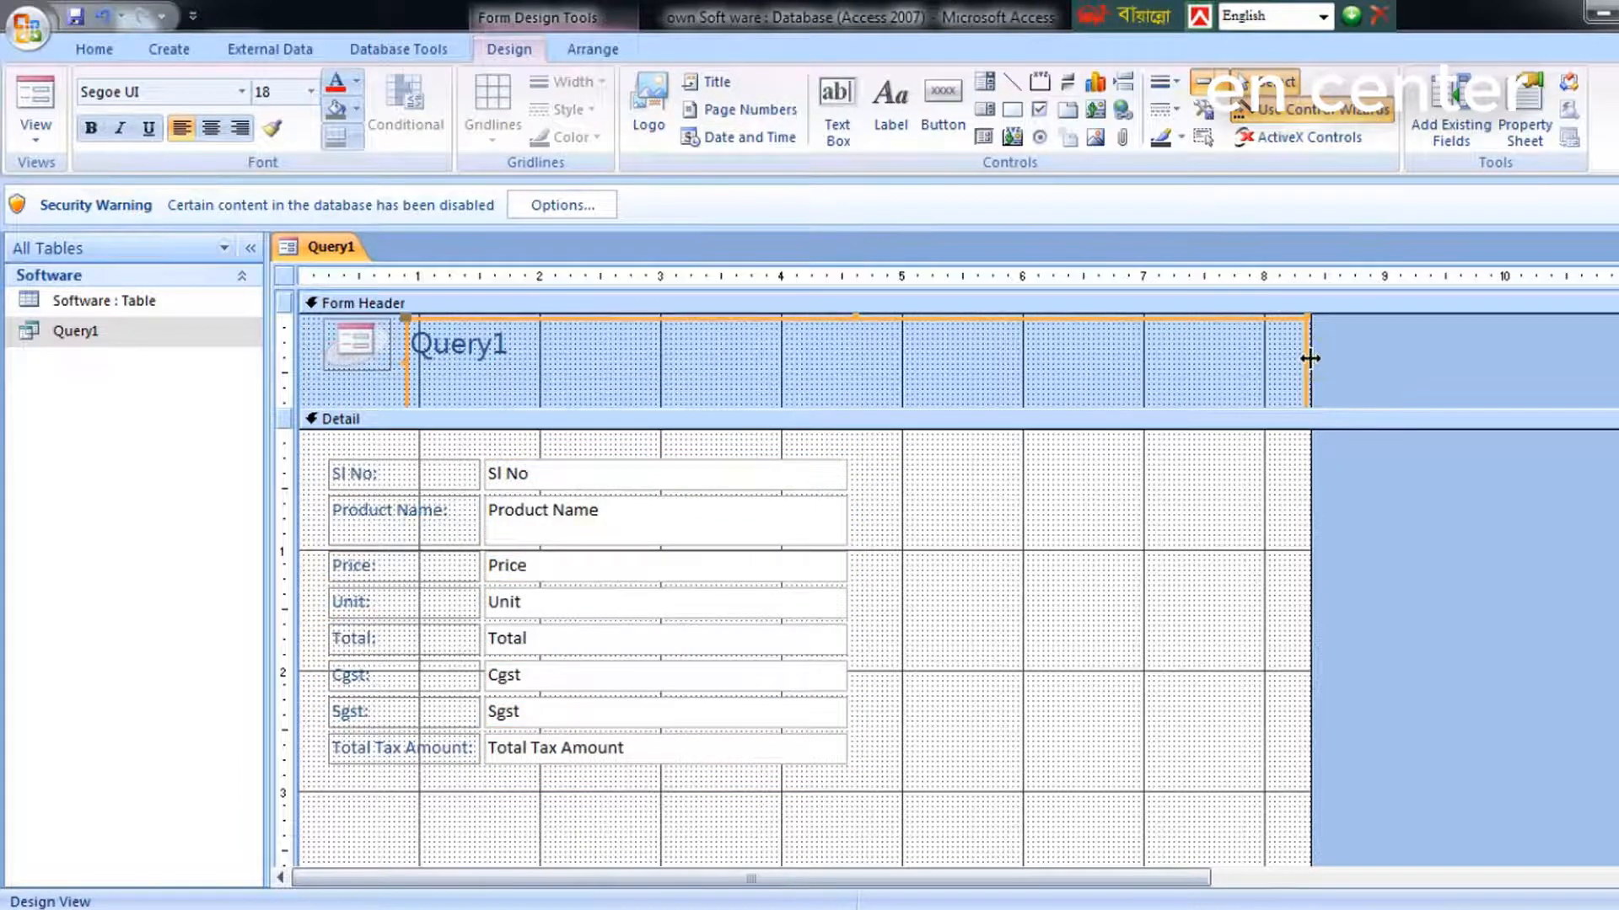
left_click_drag(1308, 354, 843, 397)
left_click(1308, 553)
left_click_drag(1308, 554, 930, 616)
Add a command button below the Total Tax Amount field with the Go To Previous Record action and the text Previous Record.
scroll(908, 623, "down", 3)
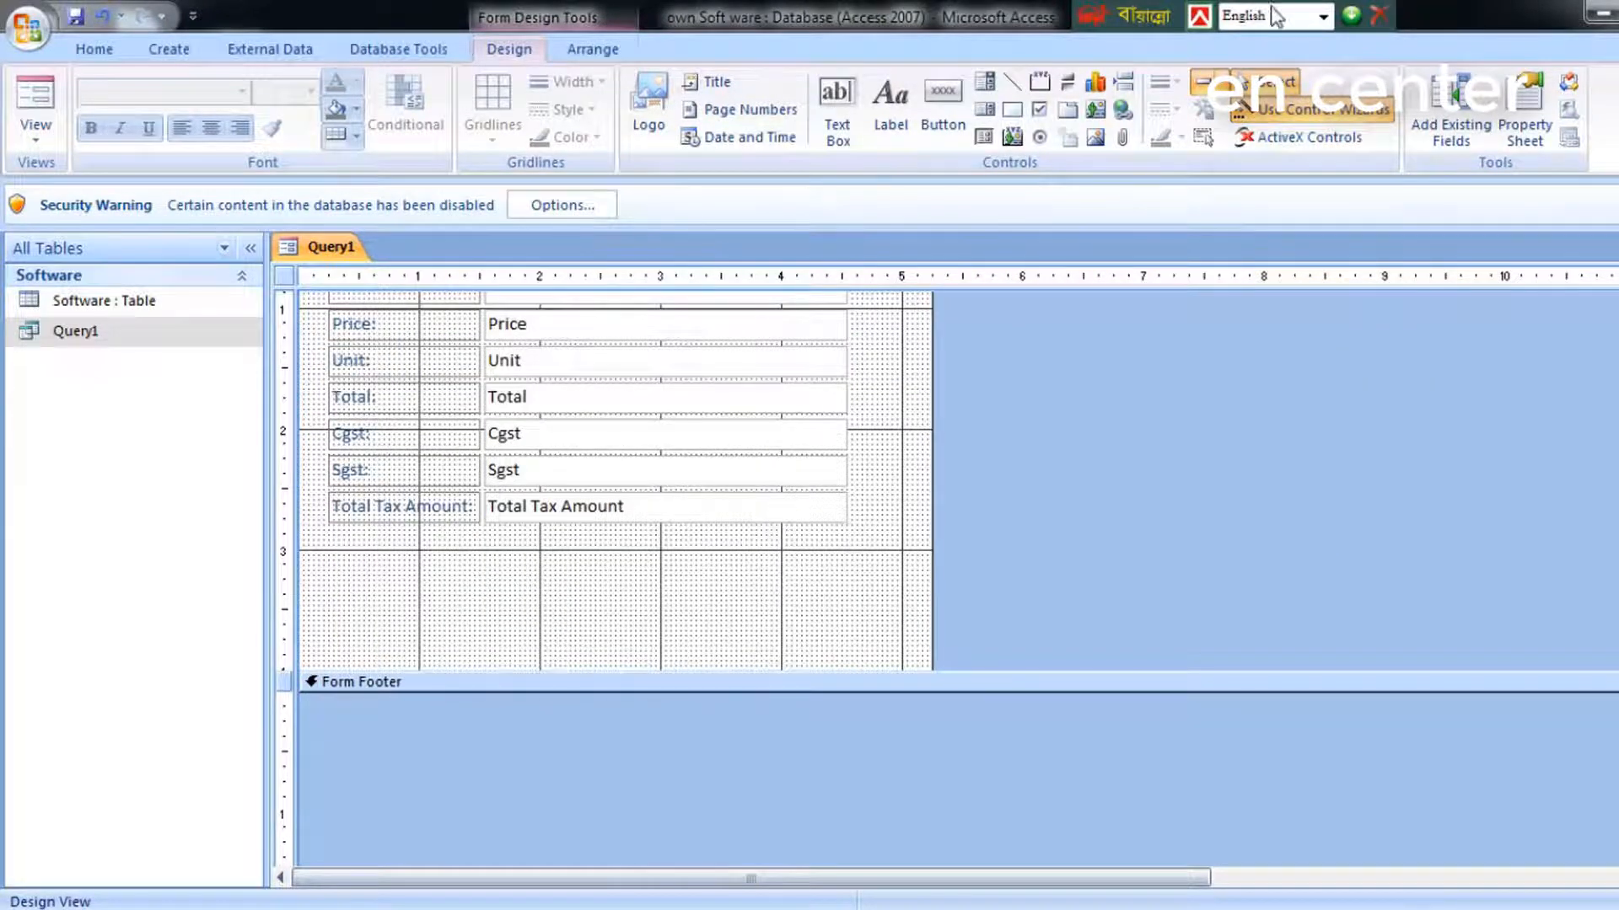
left_click(950, 122)
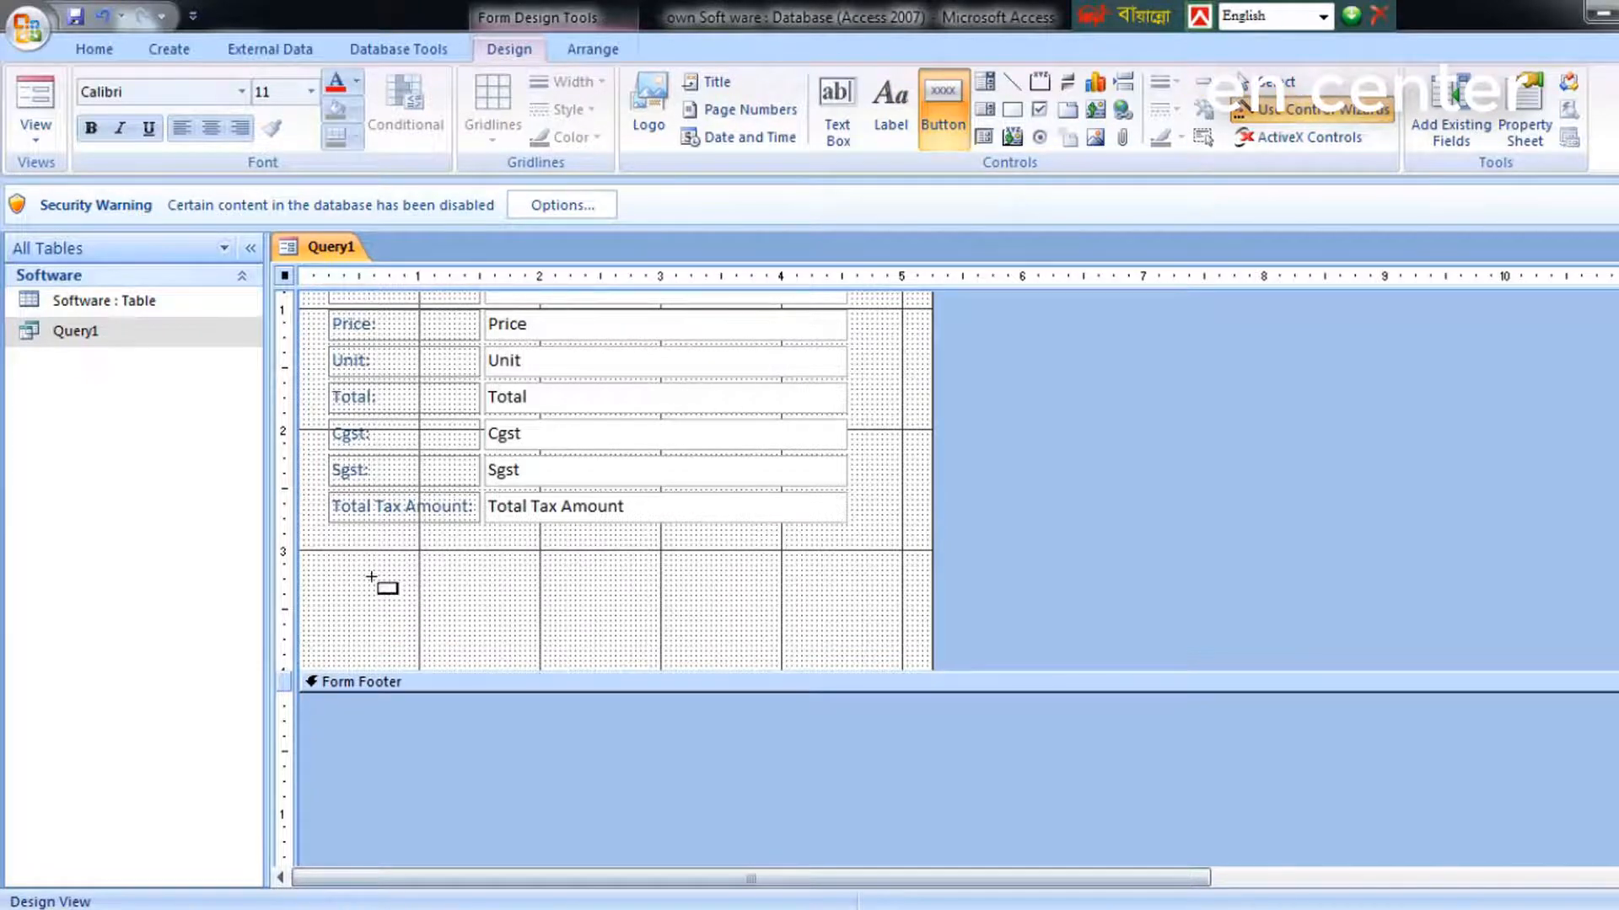
left_click_drag(374, 580, 535, 644)
left_click(1049, 434)
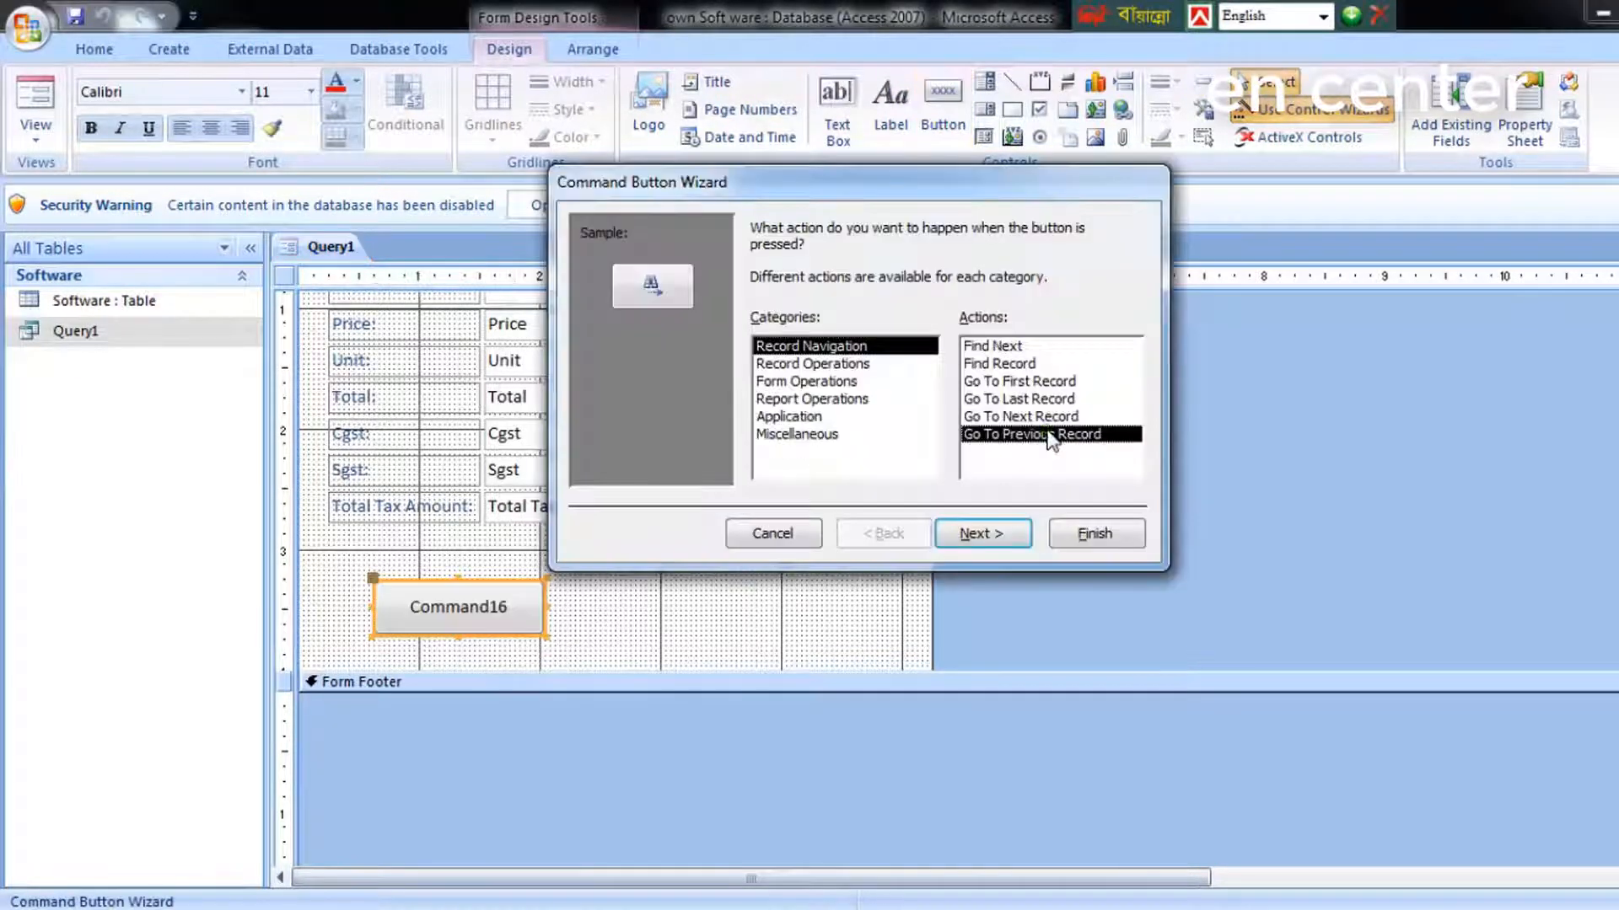
left_click(984, 532)
left_click(794, 327)
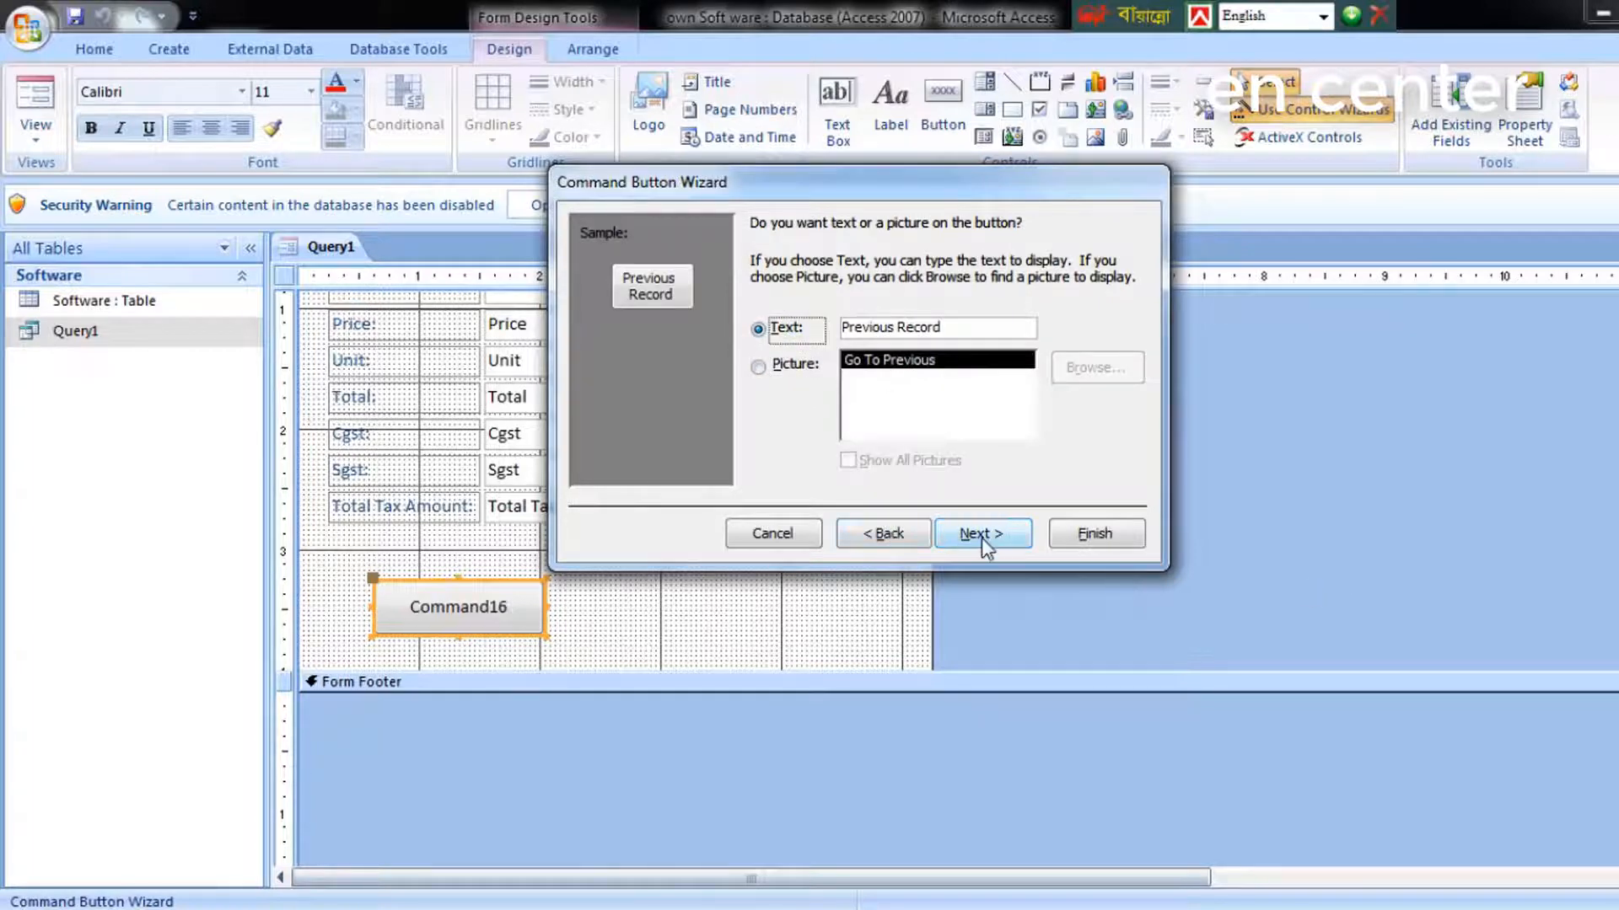
left_click(1011, 533)
left_click(1126, 534)
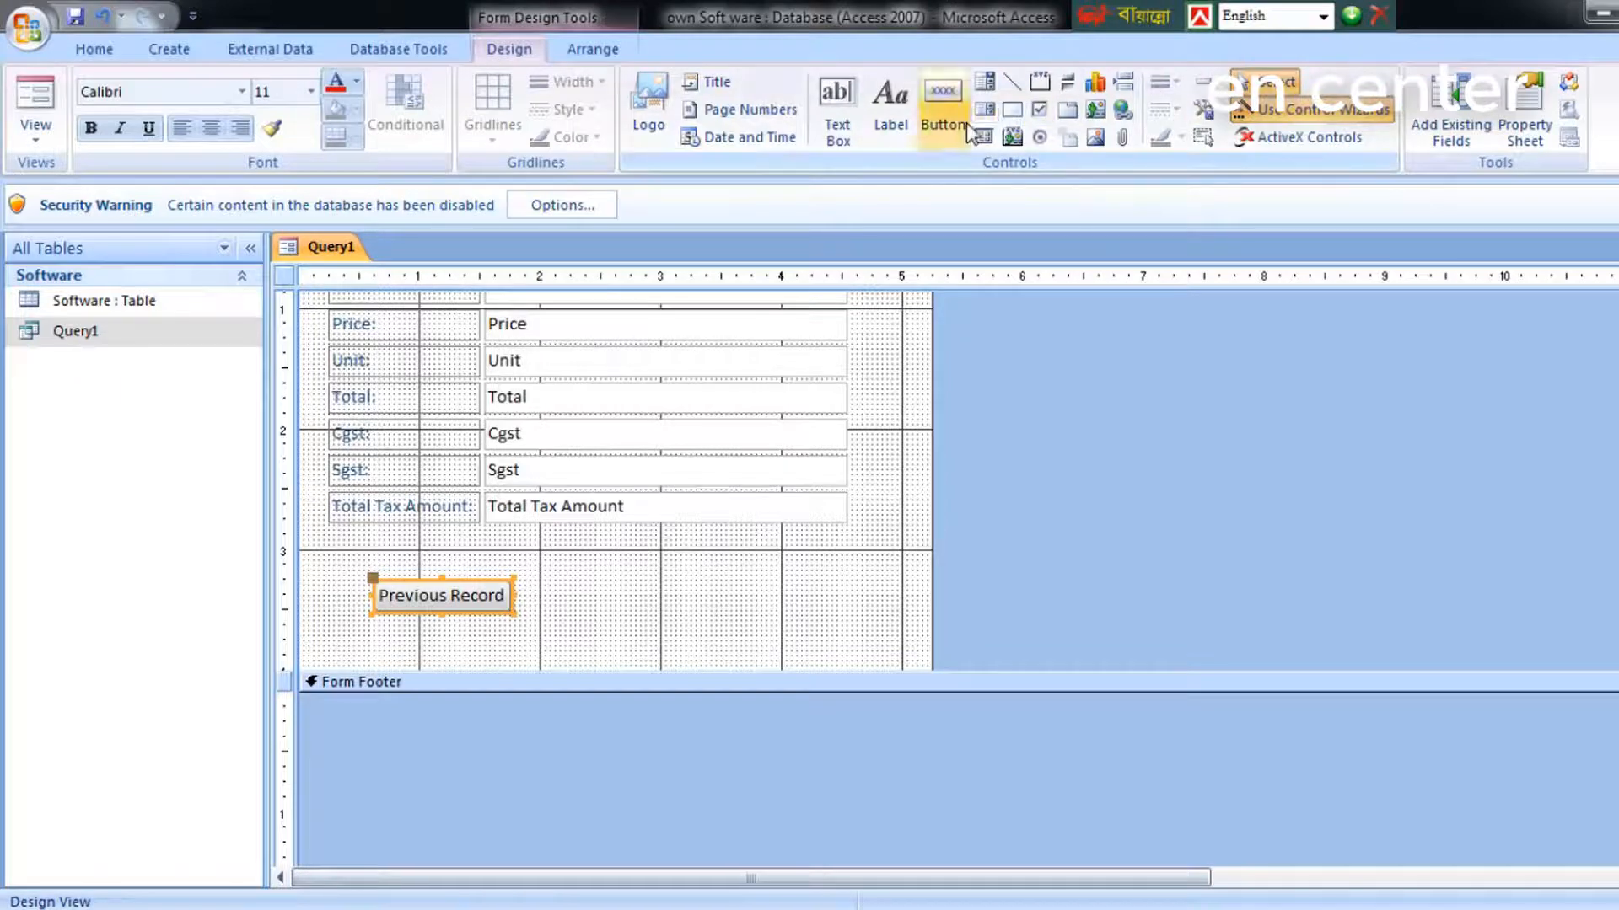
Add a command button beside Previous Record with the Go To Next Record action and the text Next Record.
left_click(942, 106)
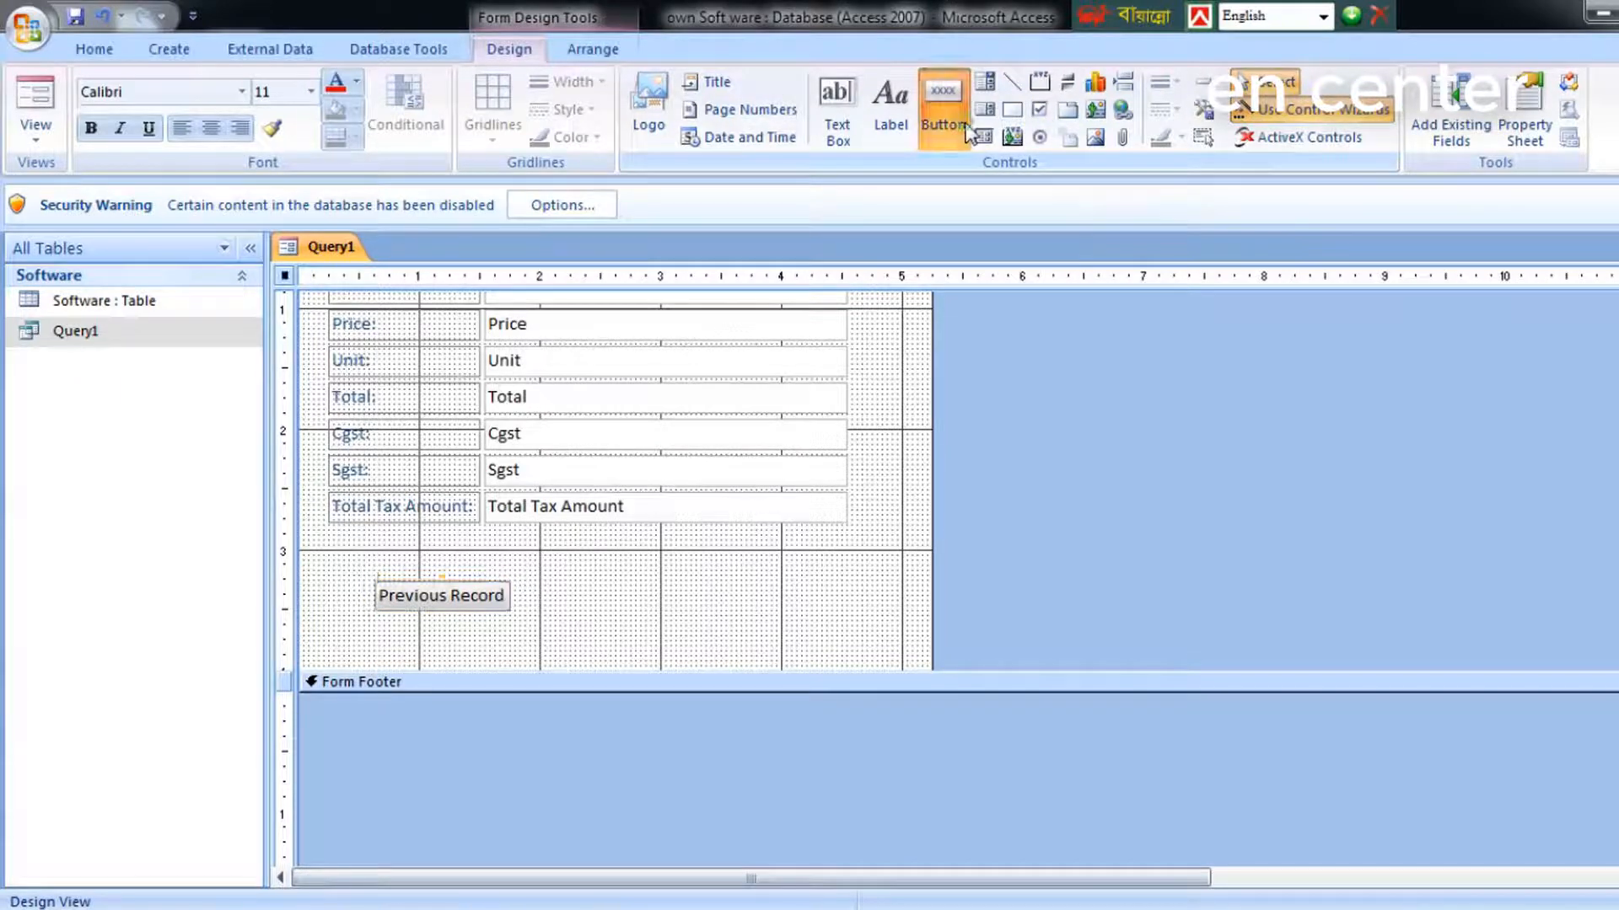
left_click(543, 581)
left_click(1074, 418)
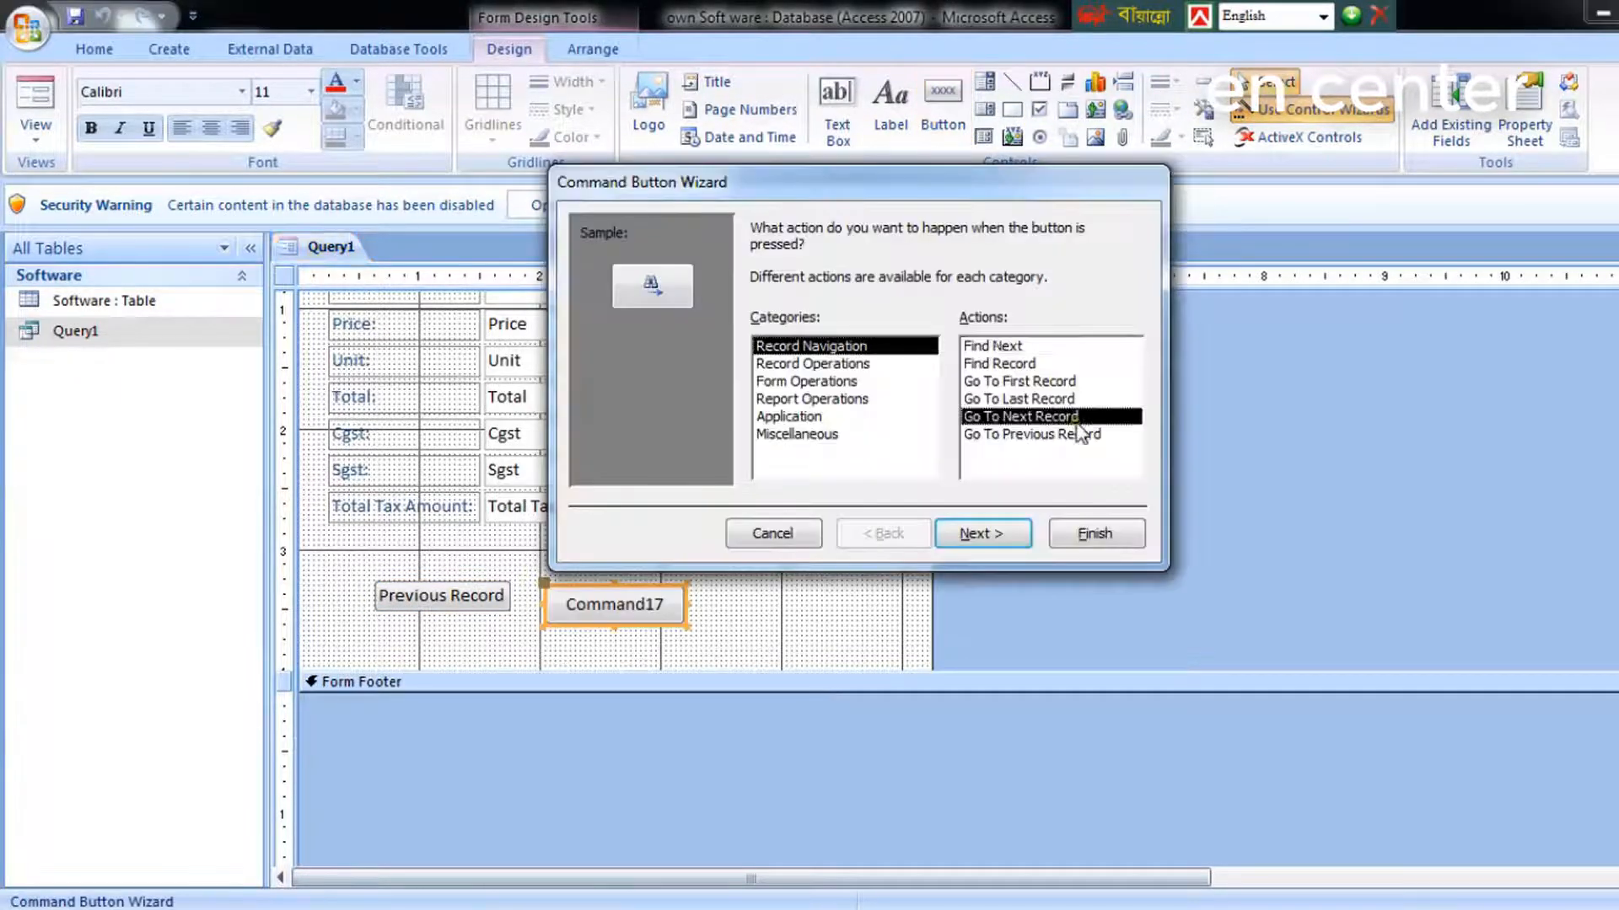
left_click(948, 531)
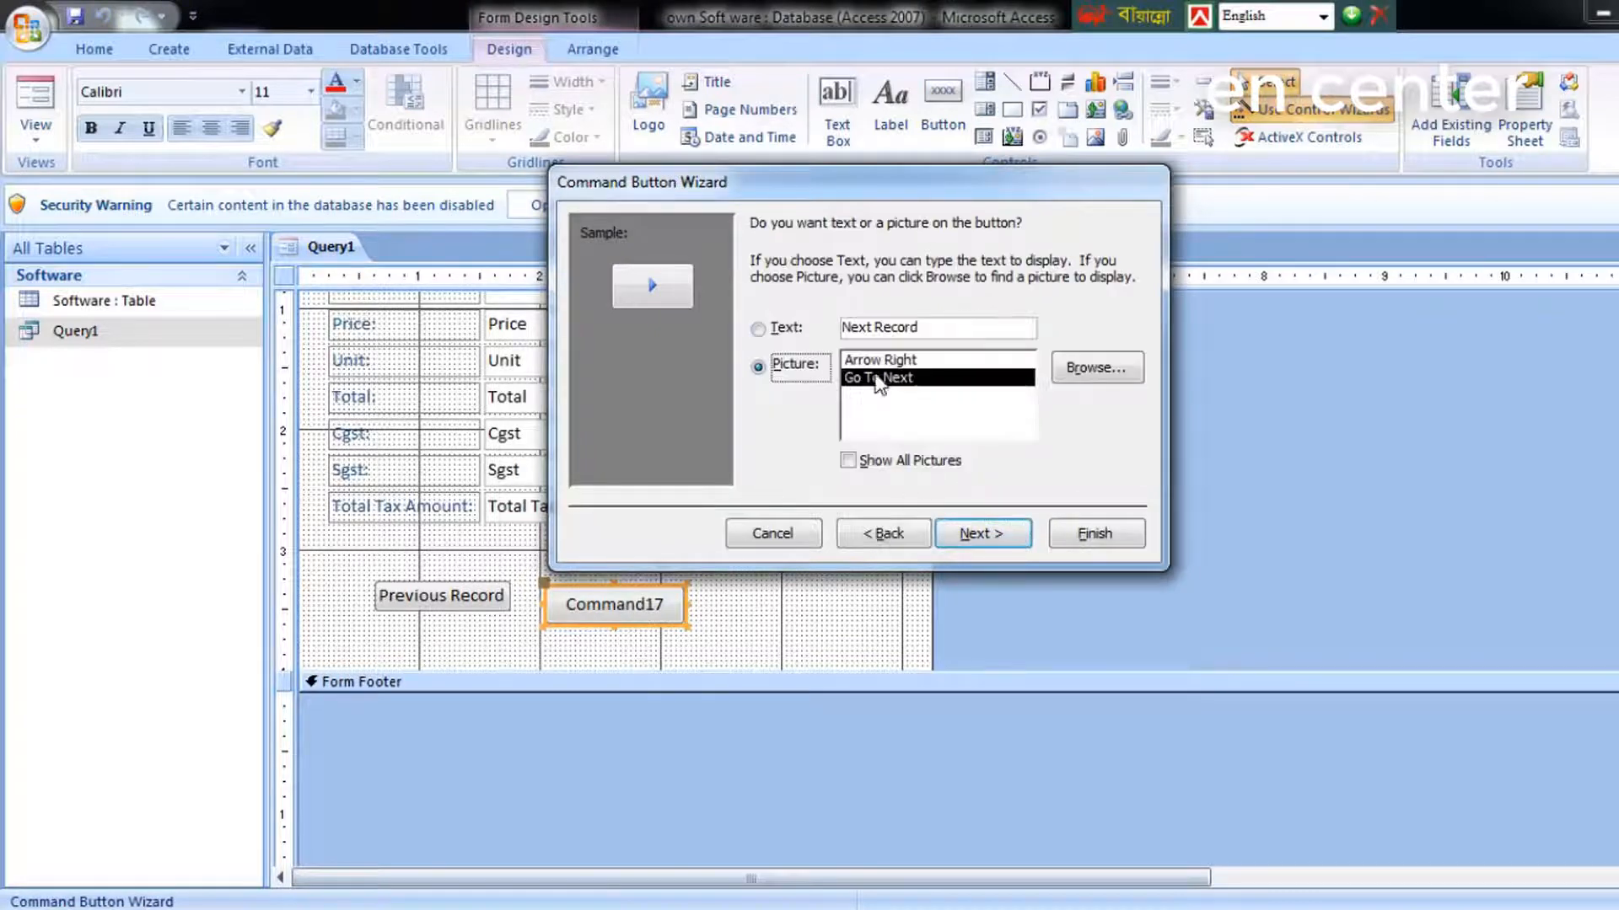
left_click(793, 327)
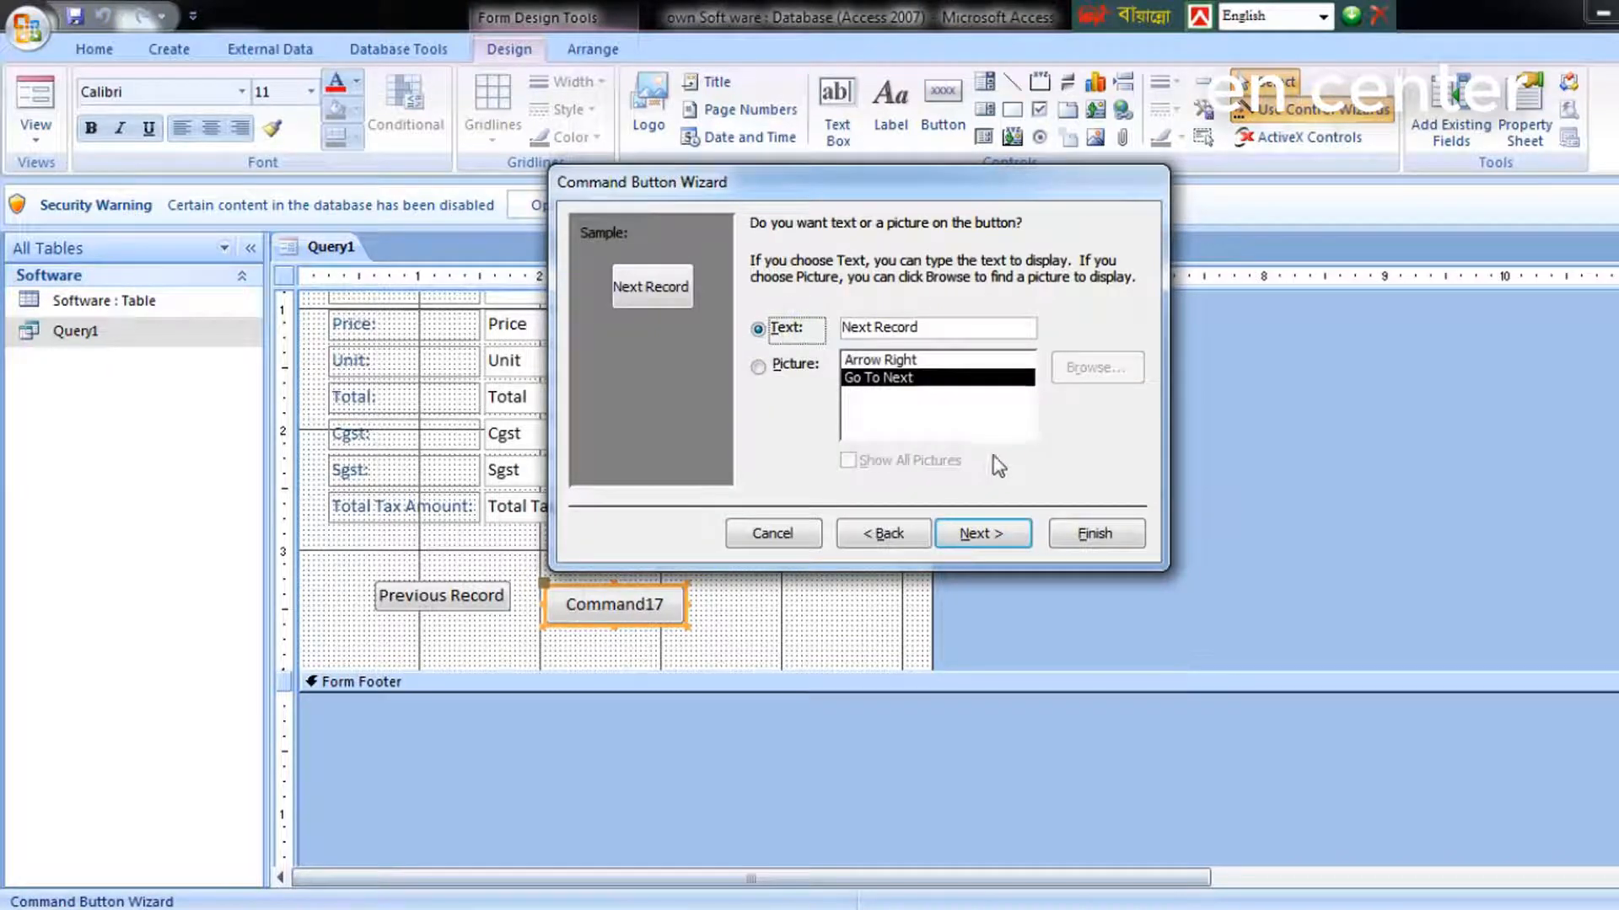
left_click(978, 535)
left_click(1106, 534)
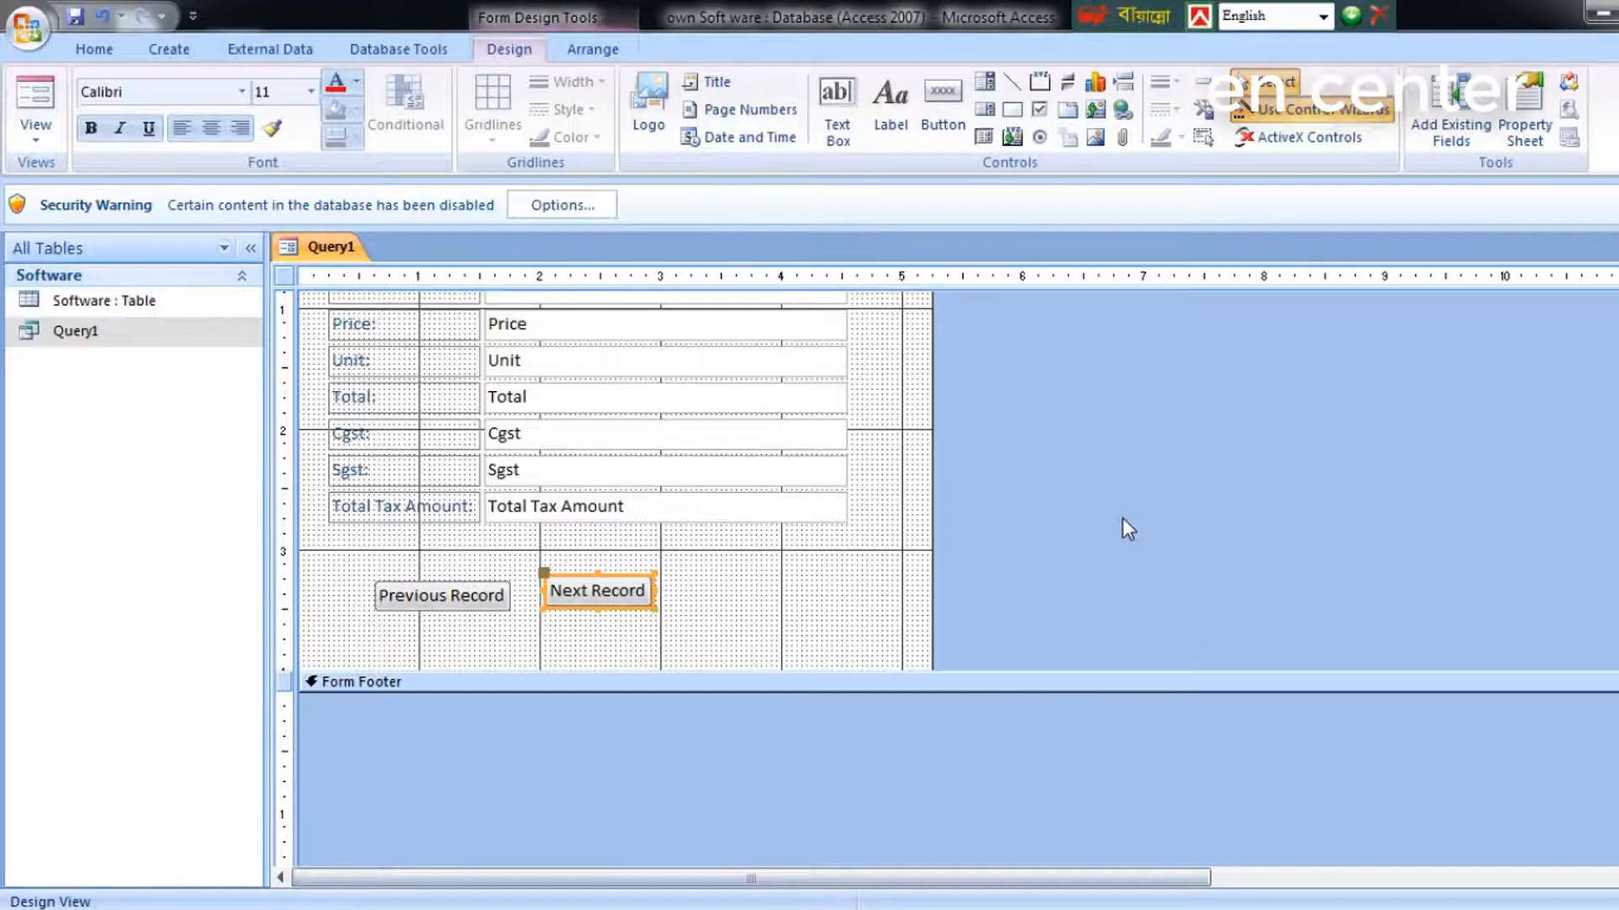
Add a command button beside Next Record with the Record Operations action Add New Record and the text Add Record.
left_click(944, 131)
left_click_drag(700, 574, 778, 610)
left_click(833, 365)
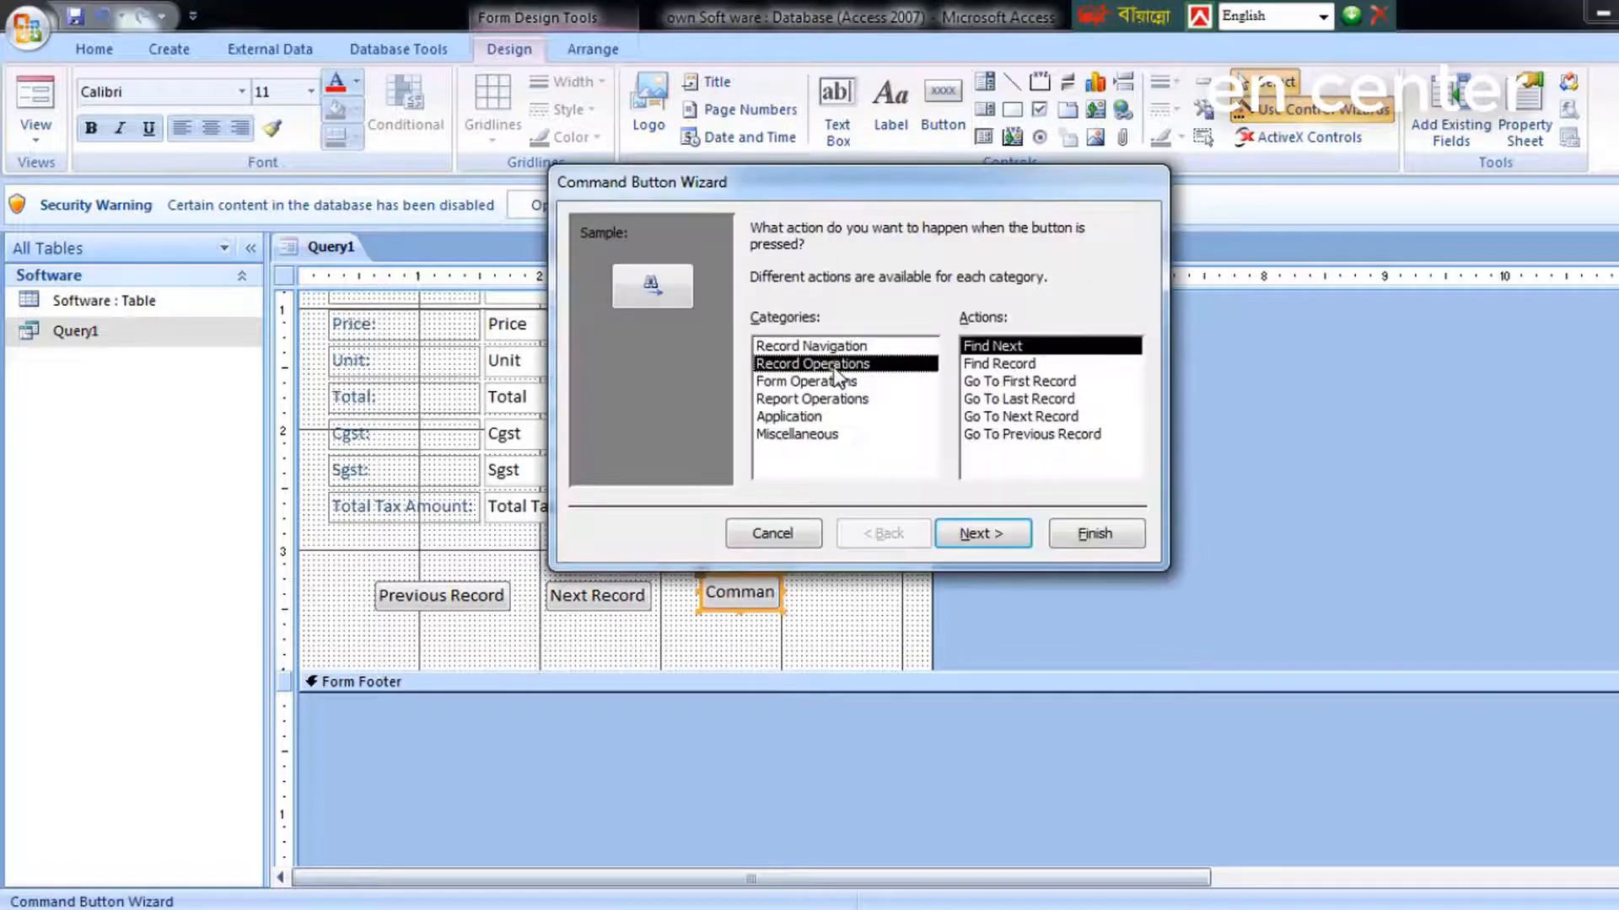
left_click(988, 538)
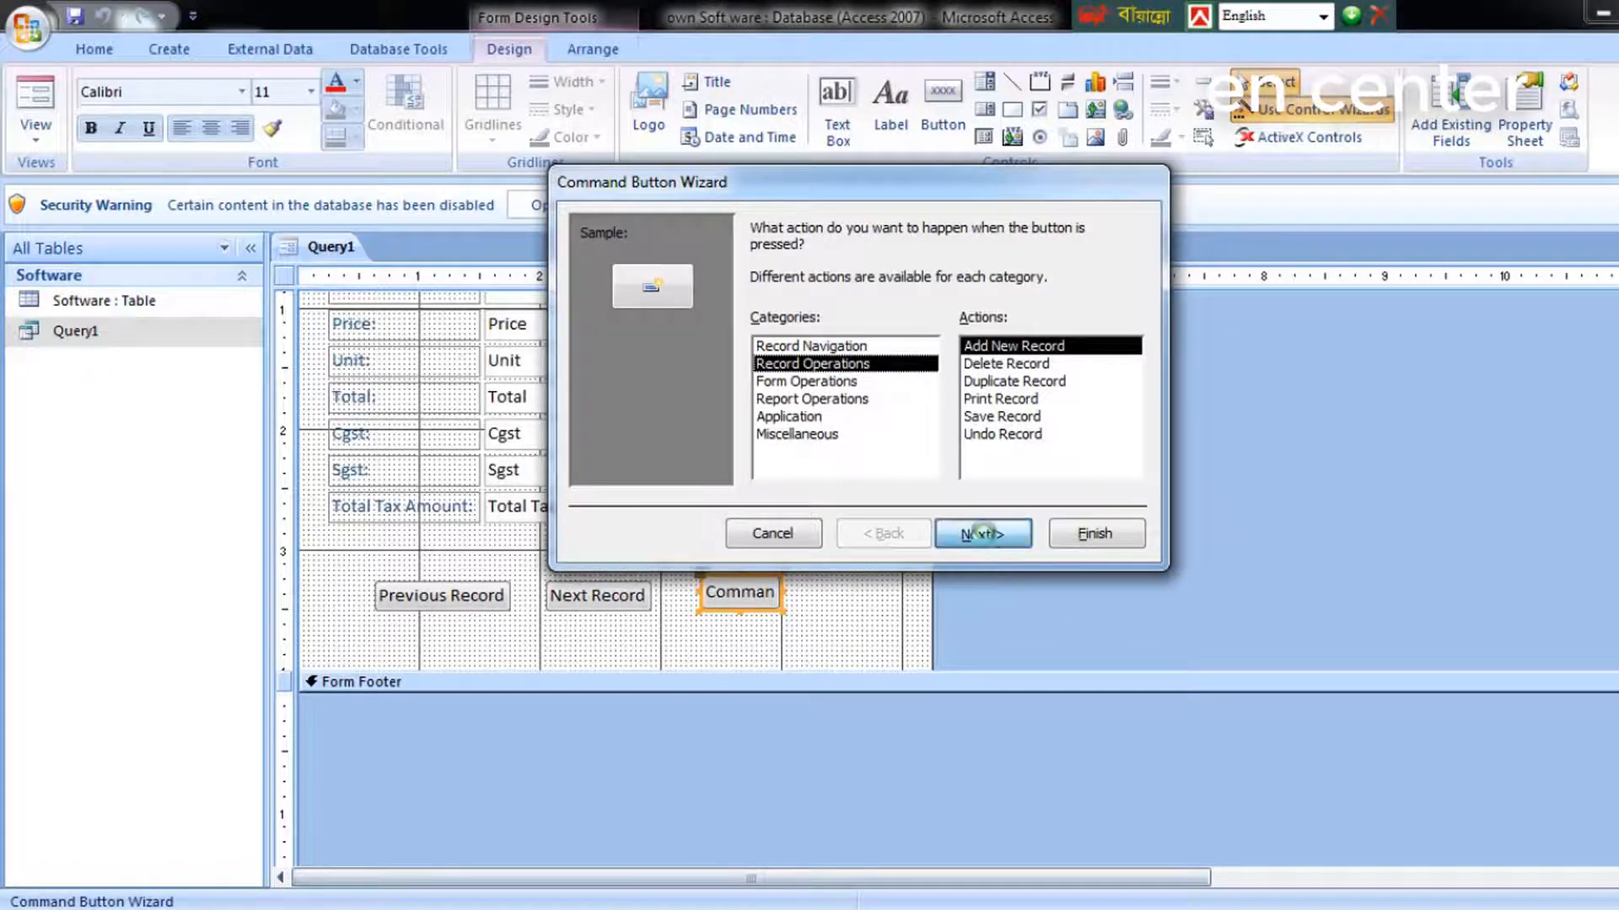
left_click(784, 330)
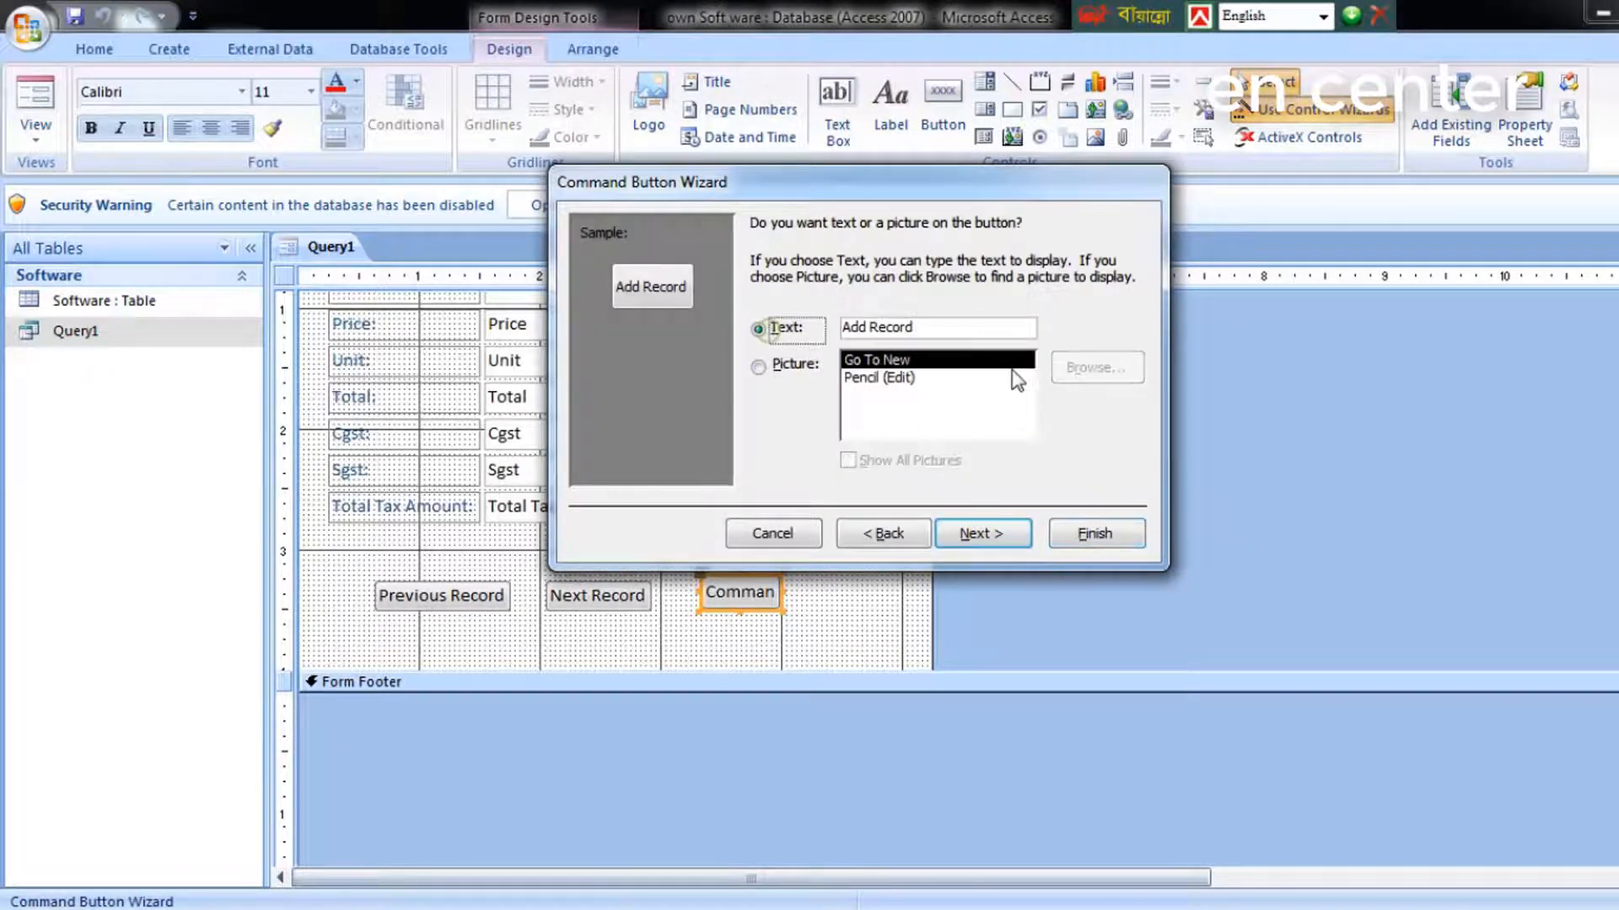
left_click(983, 533)
left_click(1109, 544)
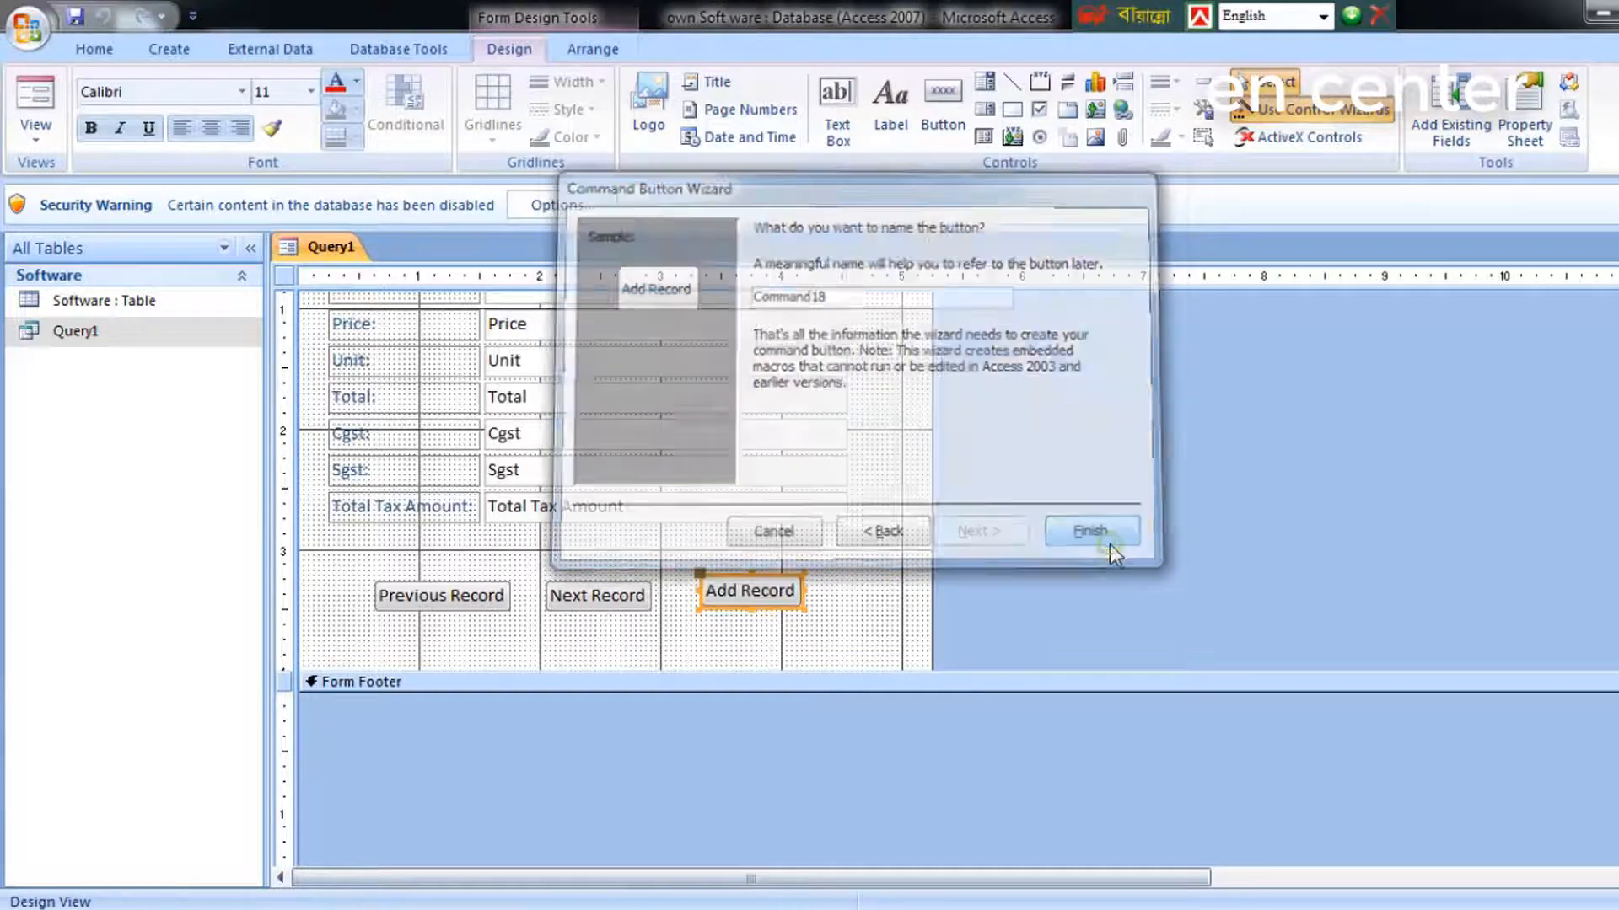
Add a command button below Add Record with the Form Operations action Close Form and the text Close Form.
scroll(968, 544, "up", 3)
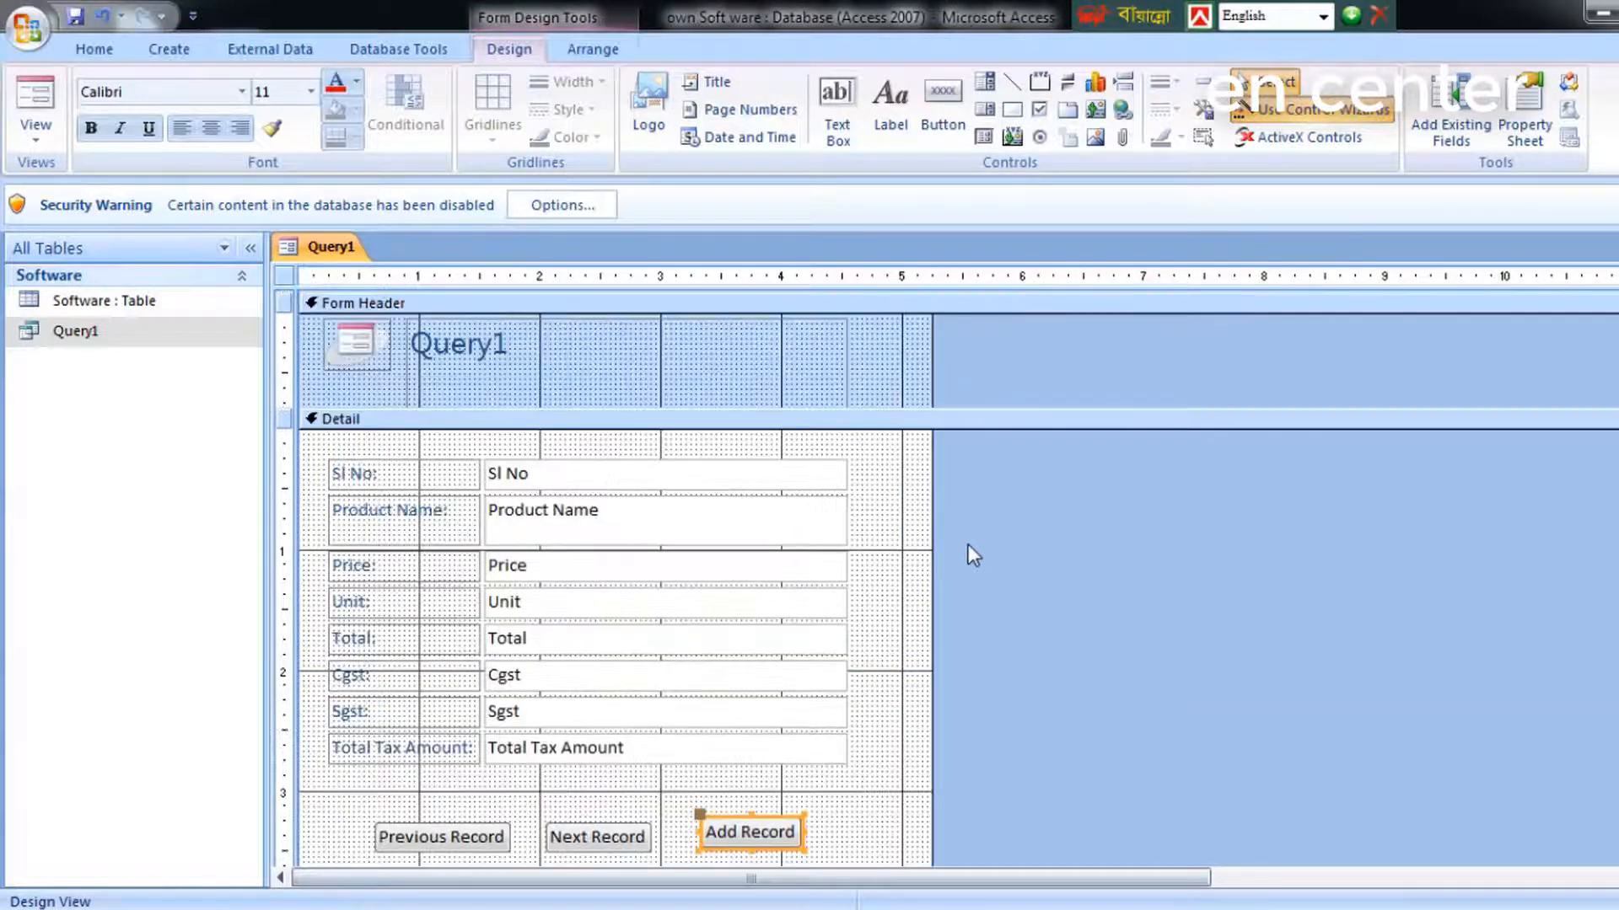
scroll(967, 545, "down", 3)
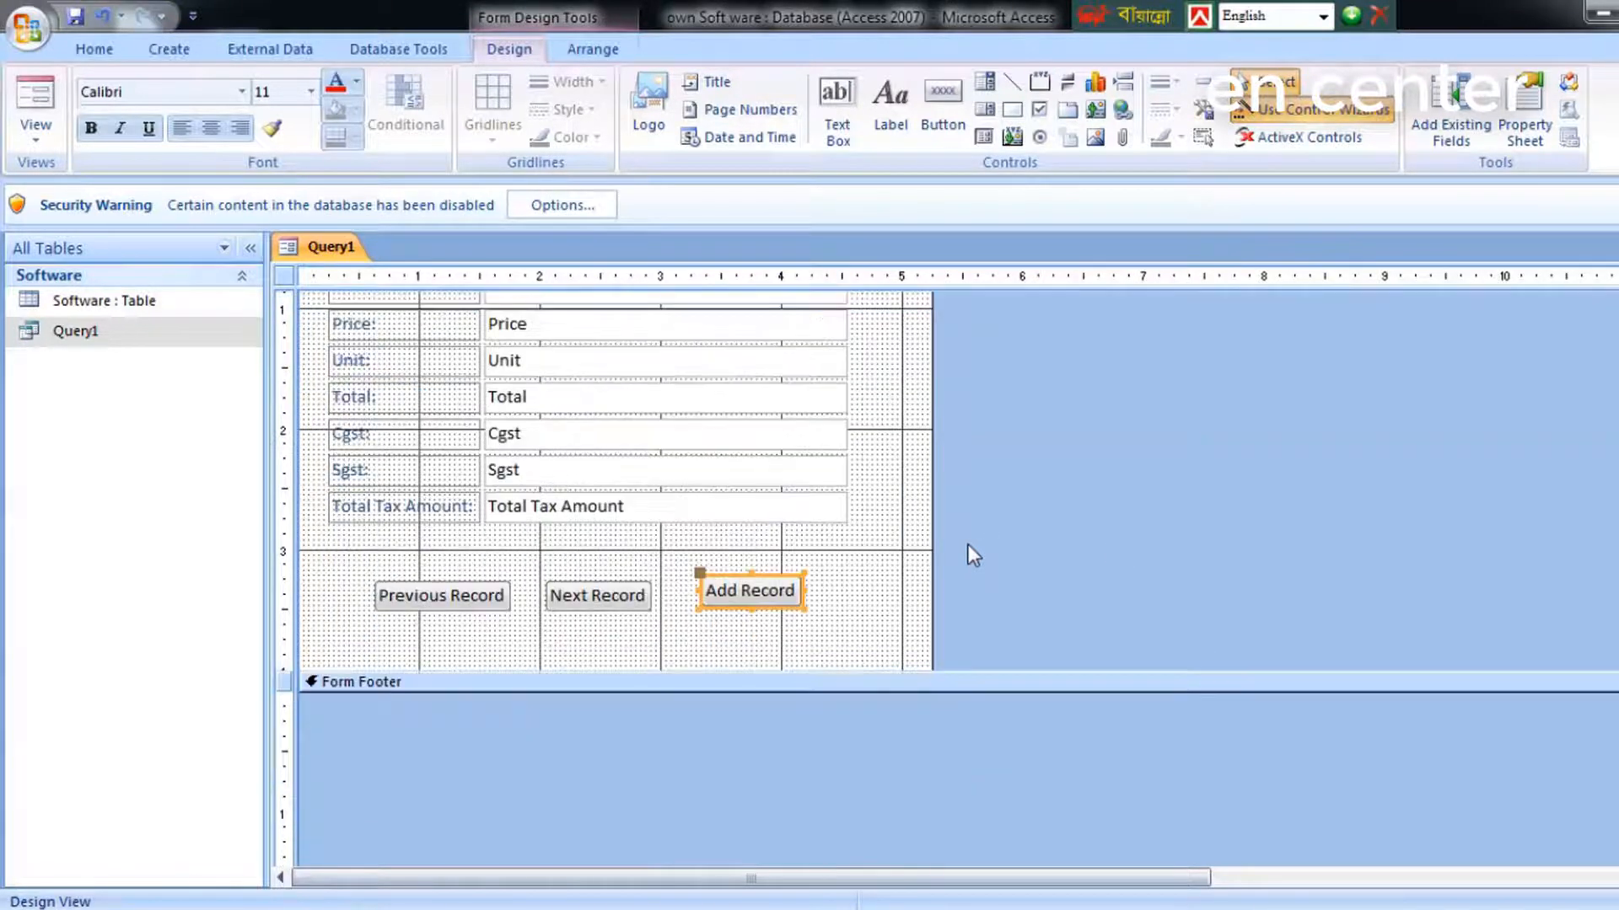
left_click(953, 106)
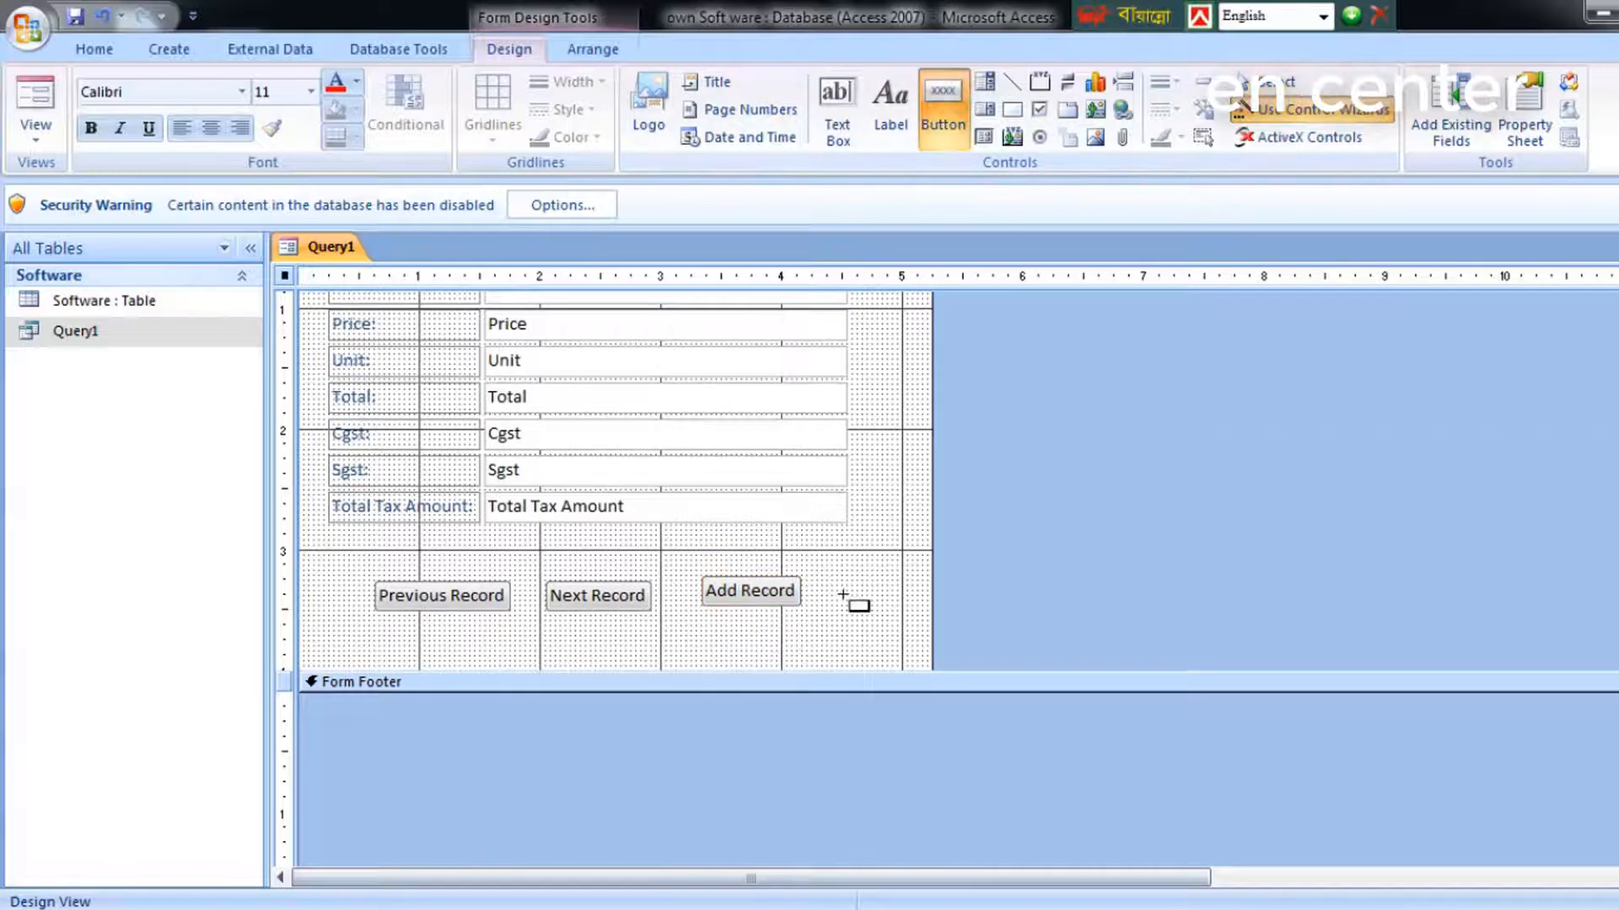
left_click(749, 614)
left_click(1035, 382)
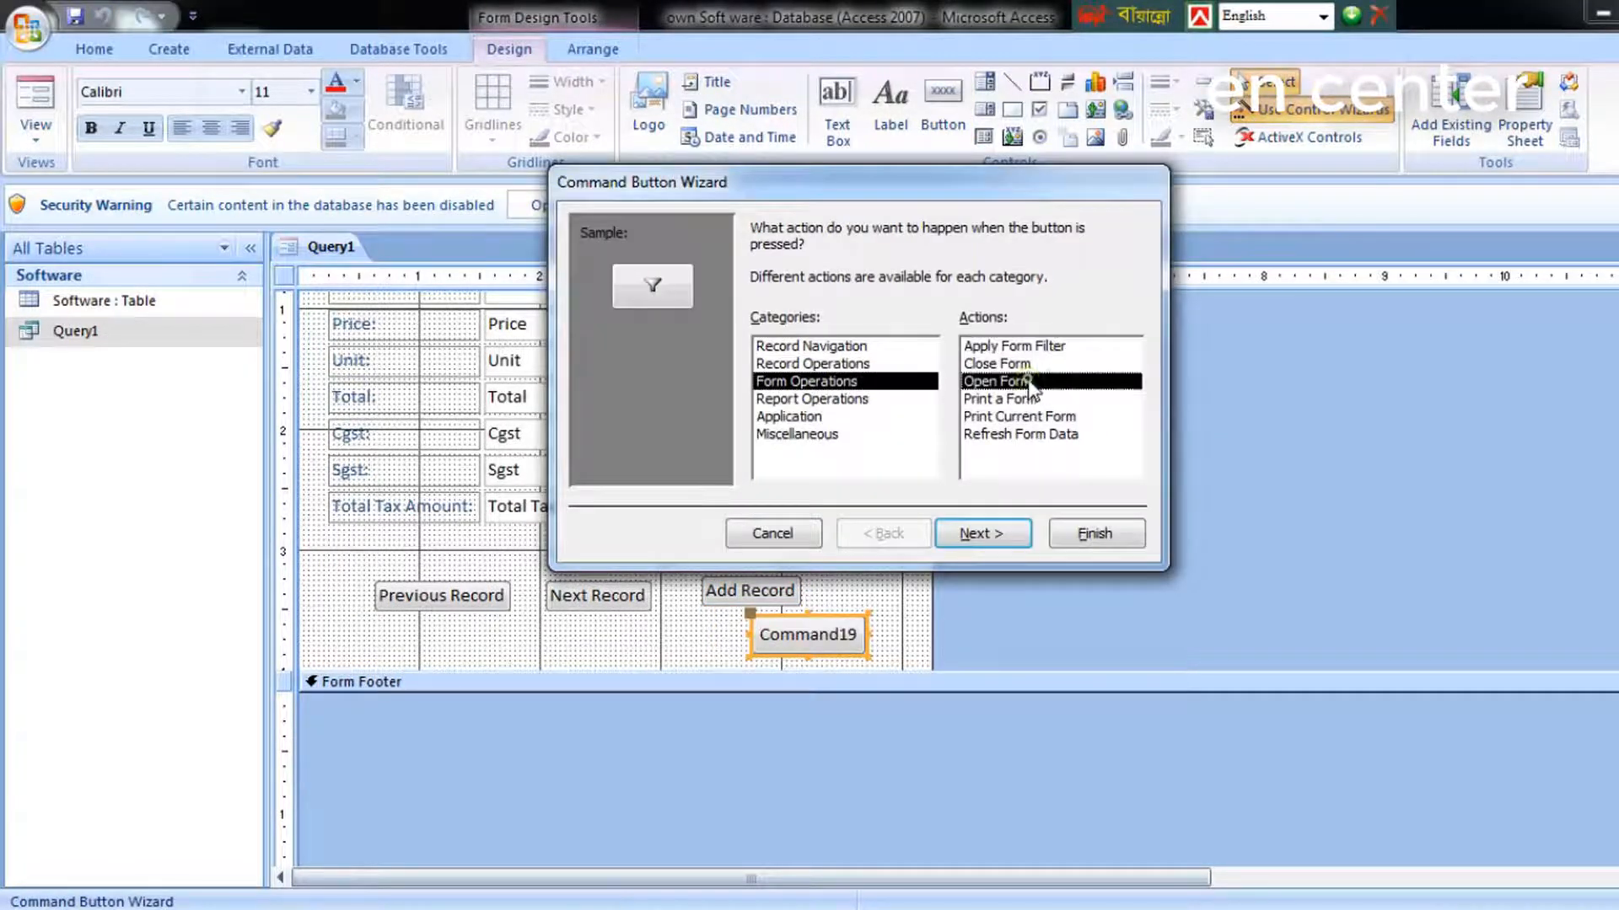
left_click(1008, 365)
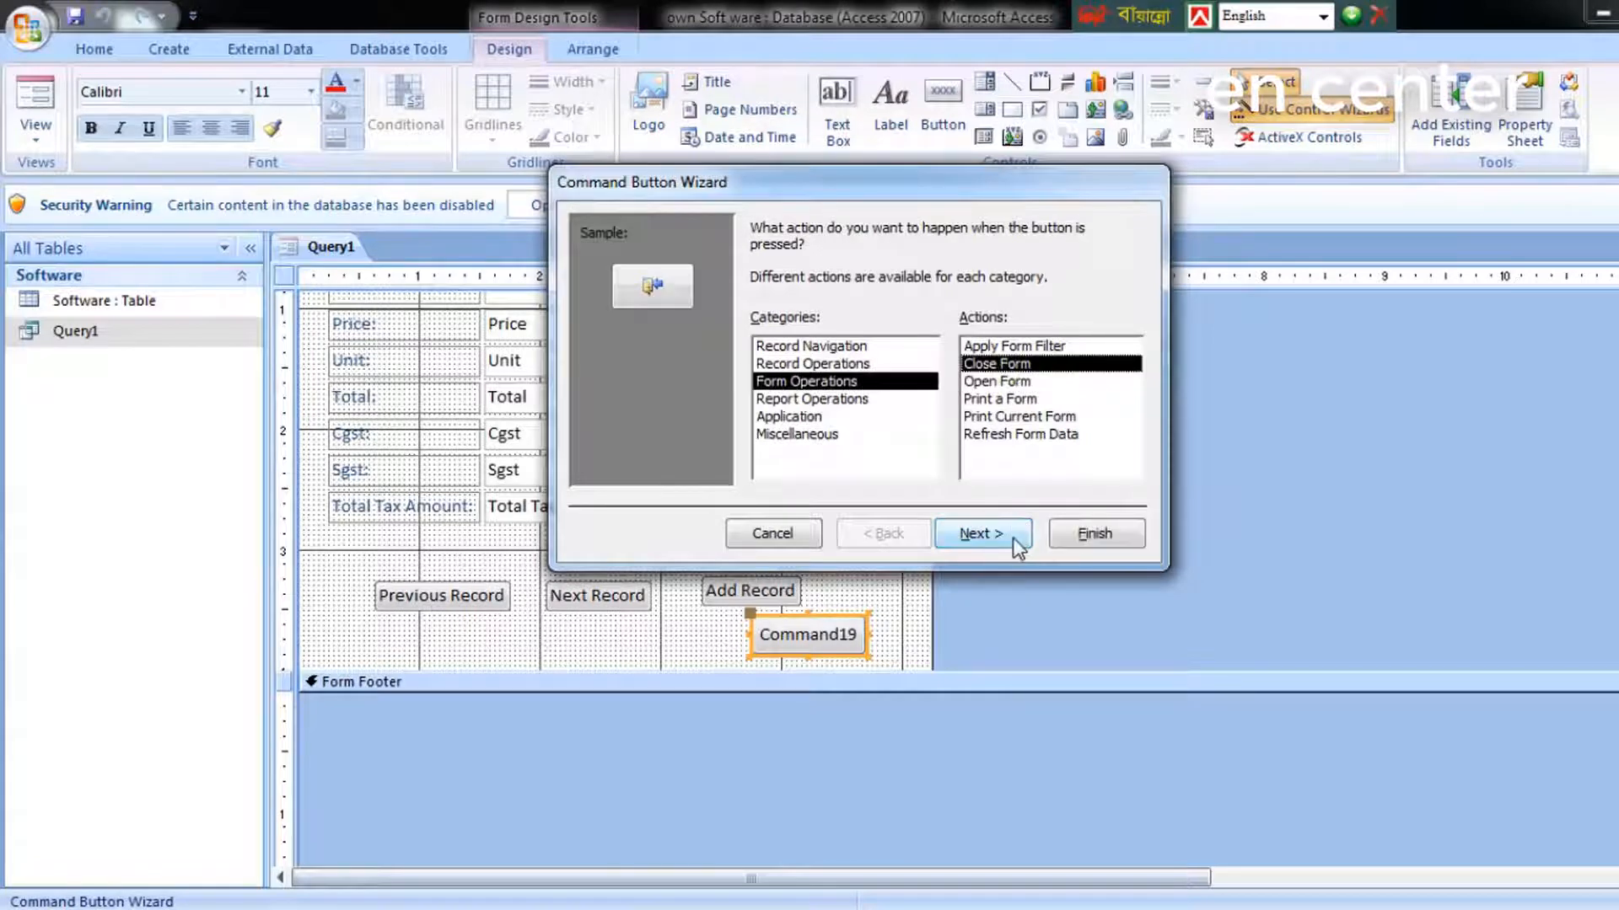
left_click(983, 534)
left_click(801, 330)
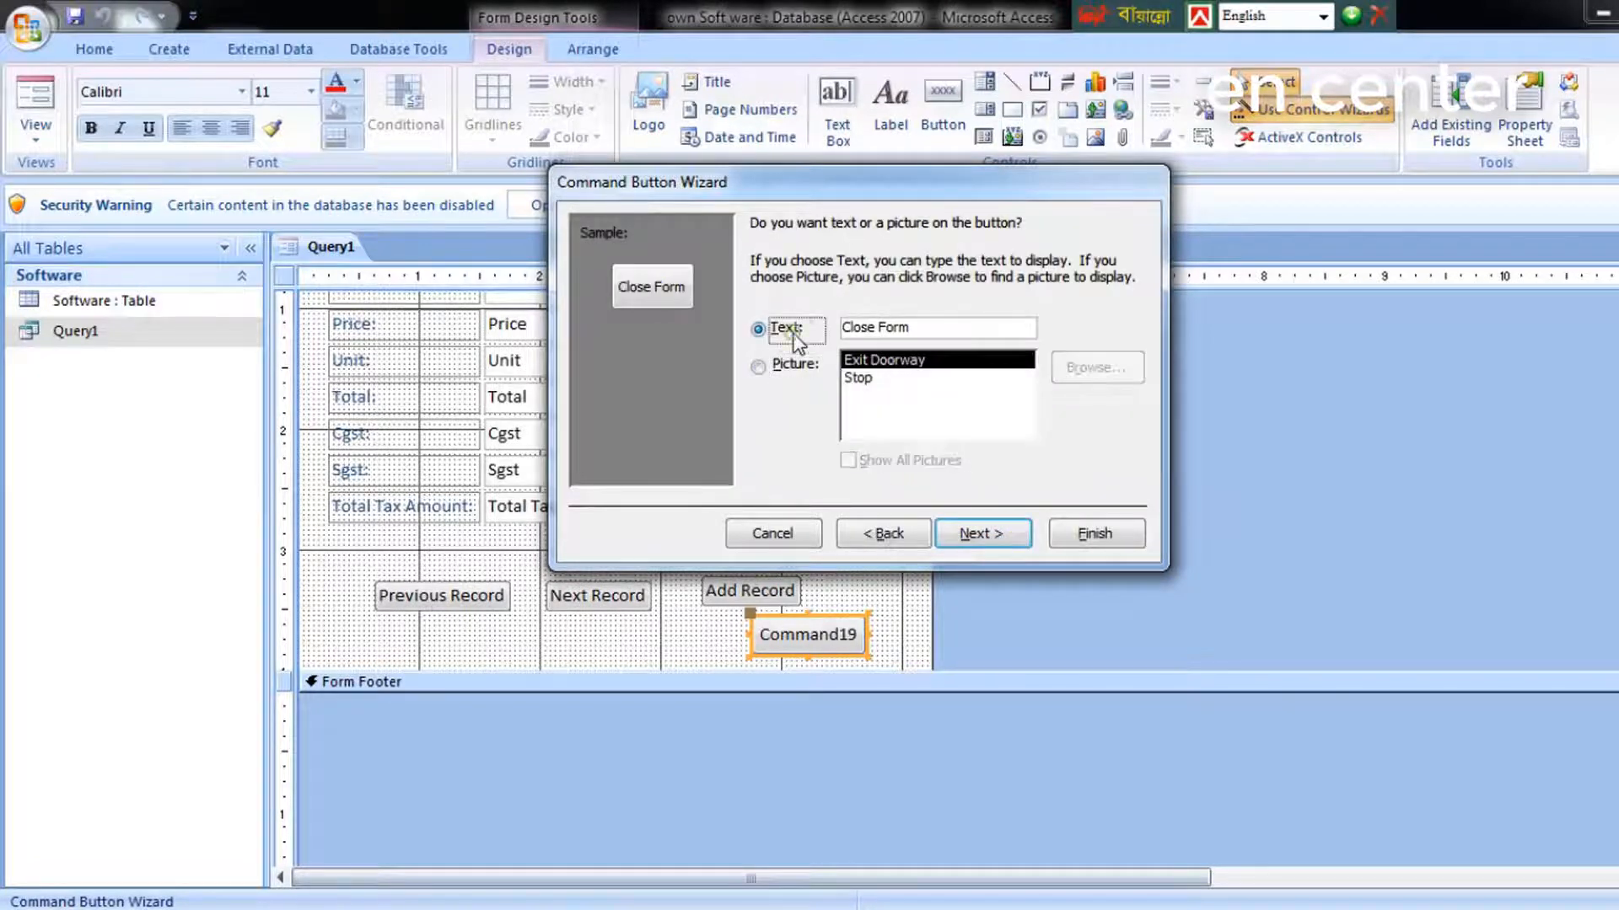
left_click(961, 539)
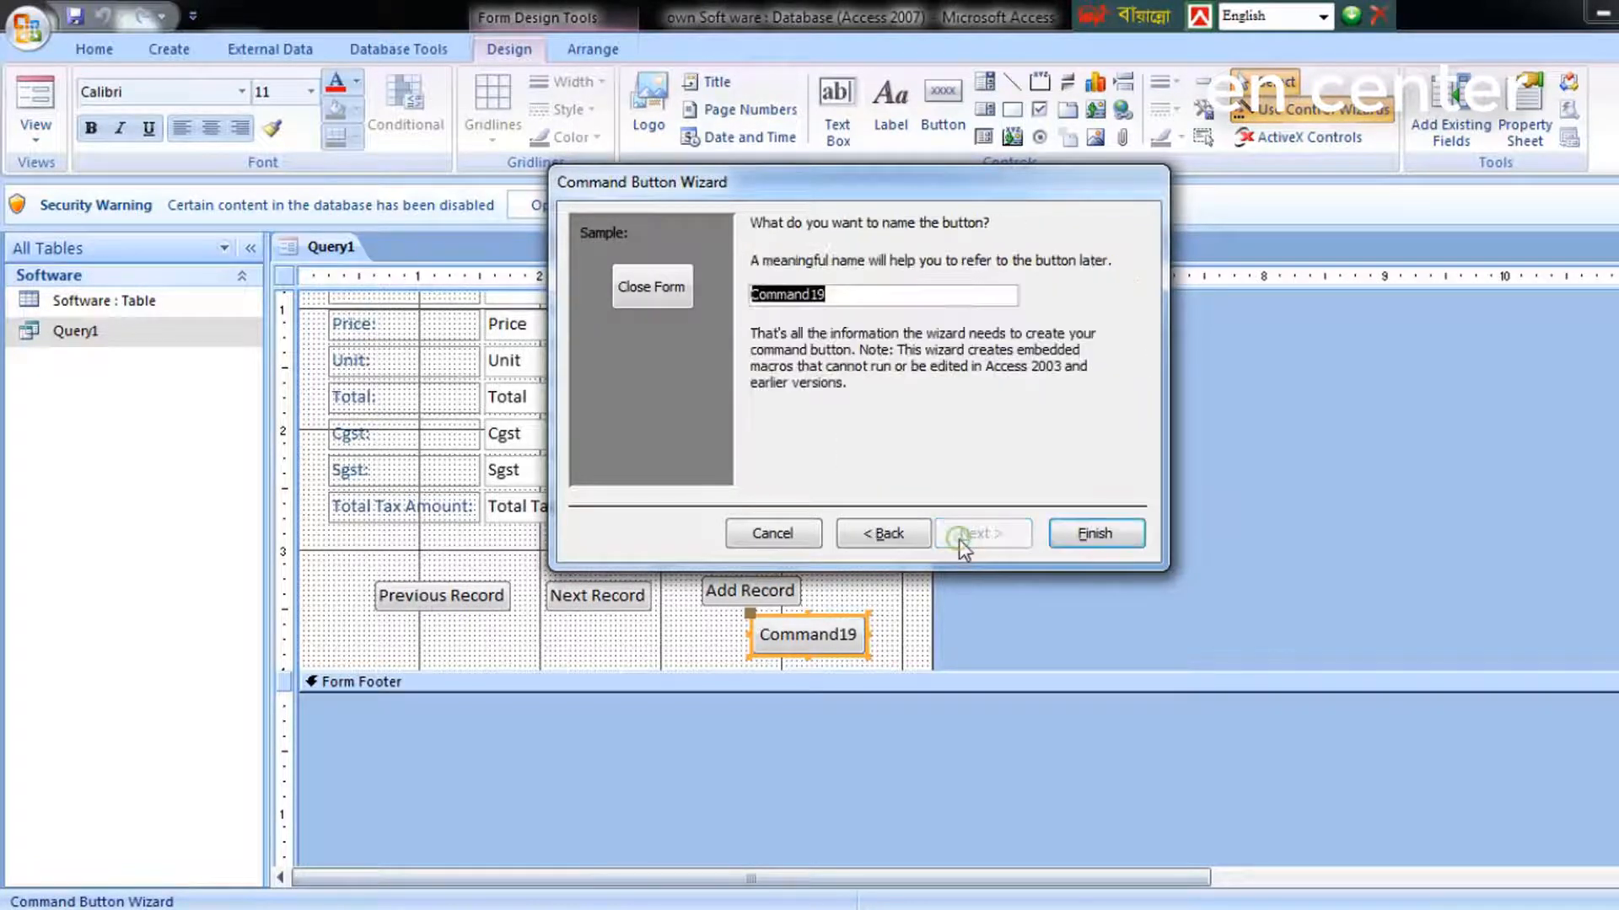
left_click(1089, 534)
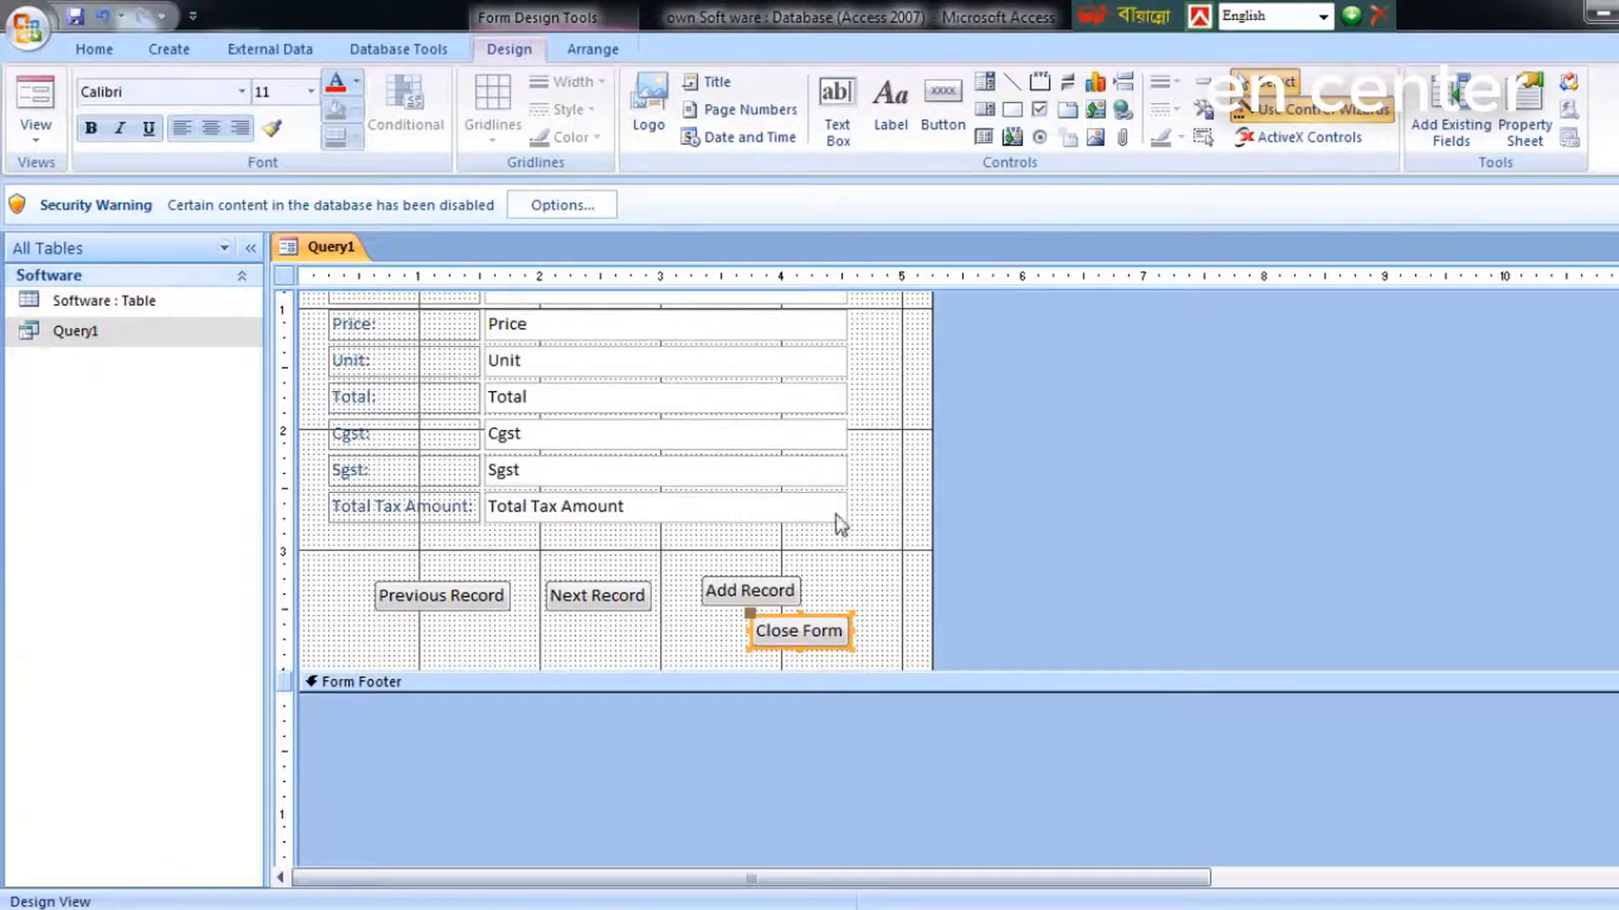
Set the form's Pop Up and Modal properties to Yes.
left_click(1524, 110)
left_click(1458, 295)
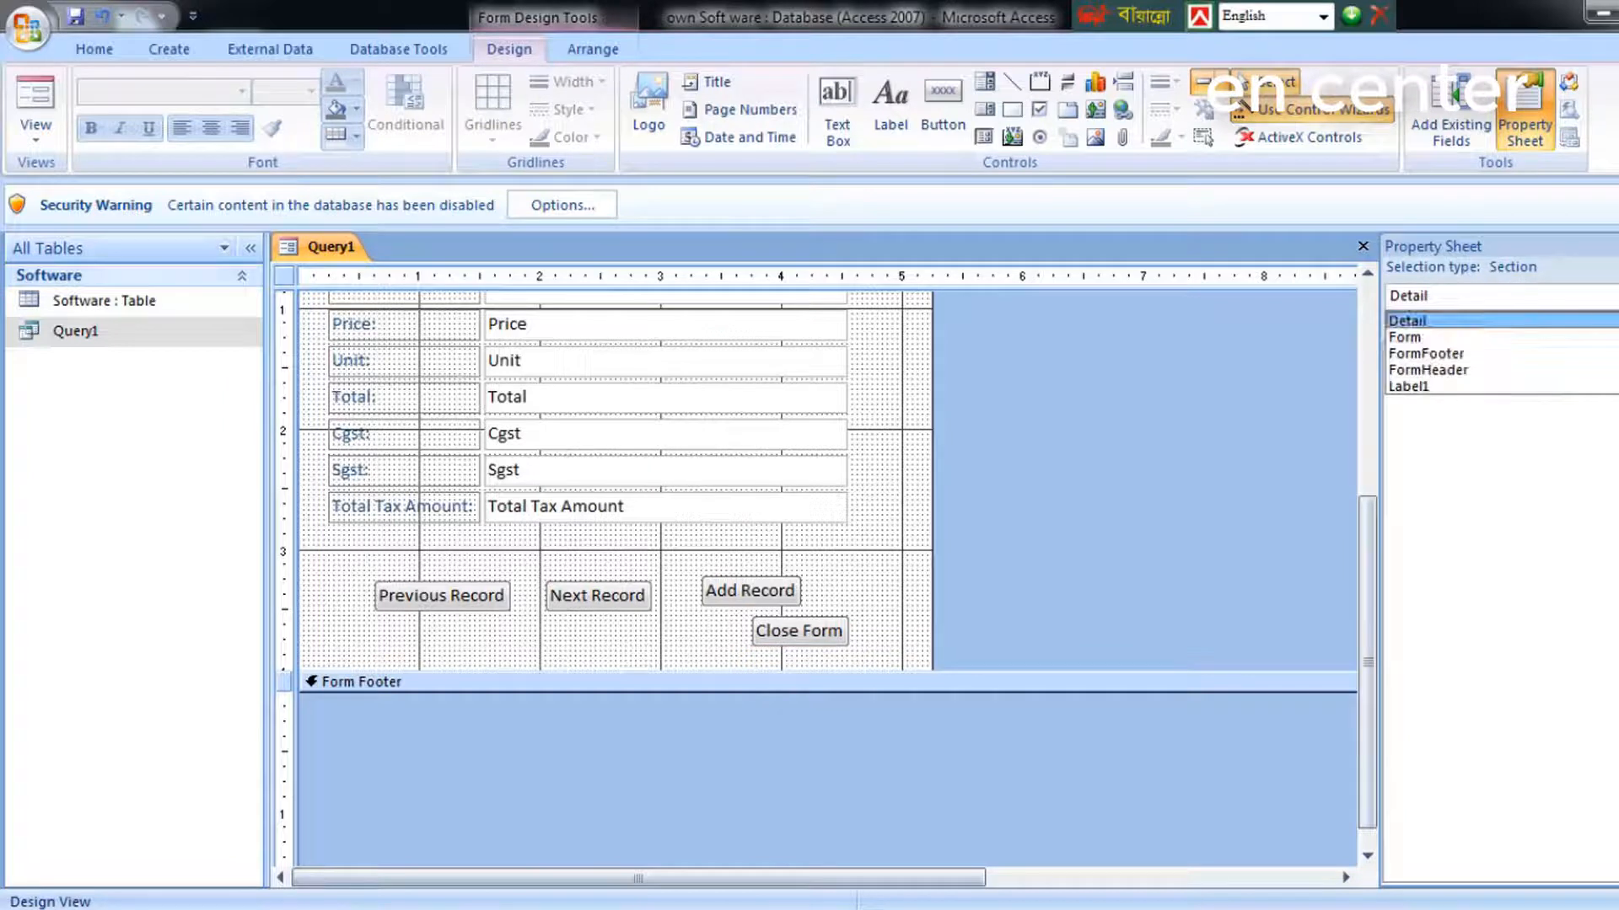
left_click(1458, 342)
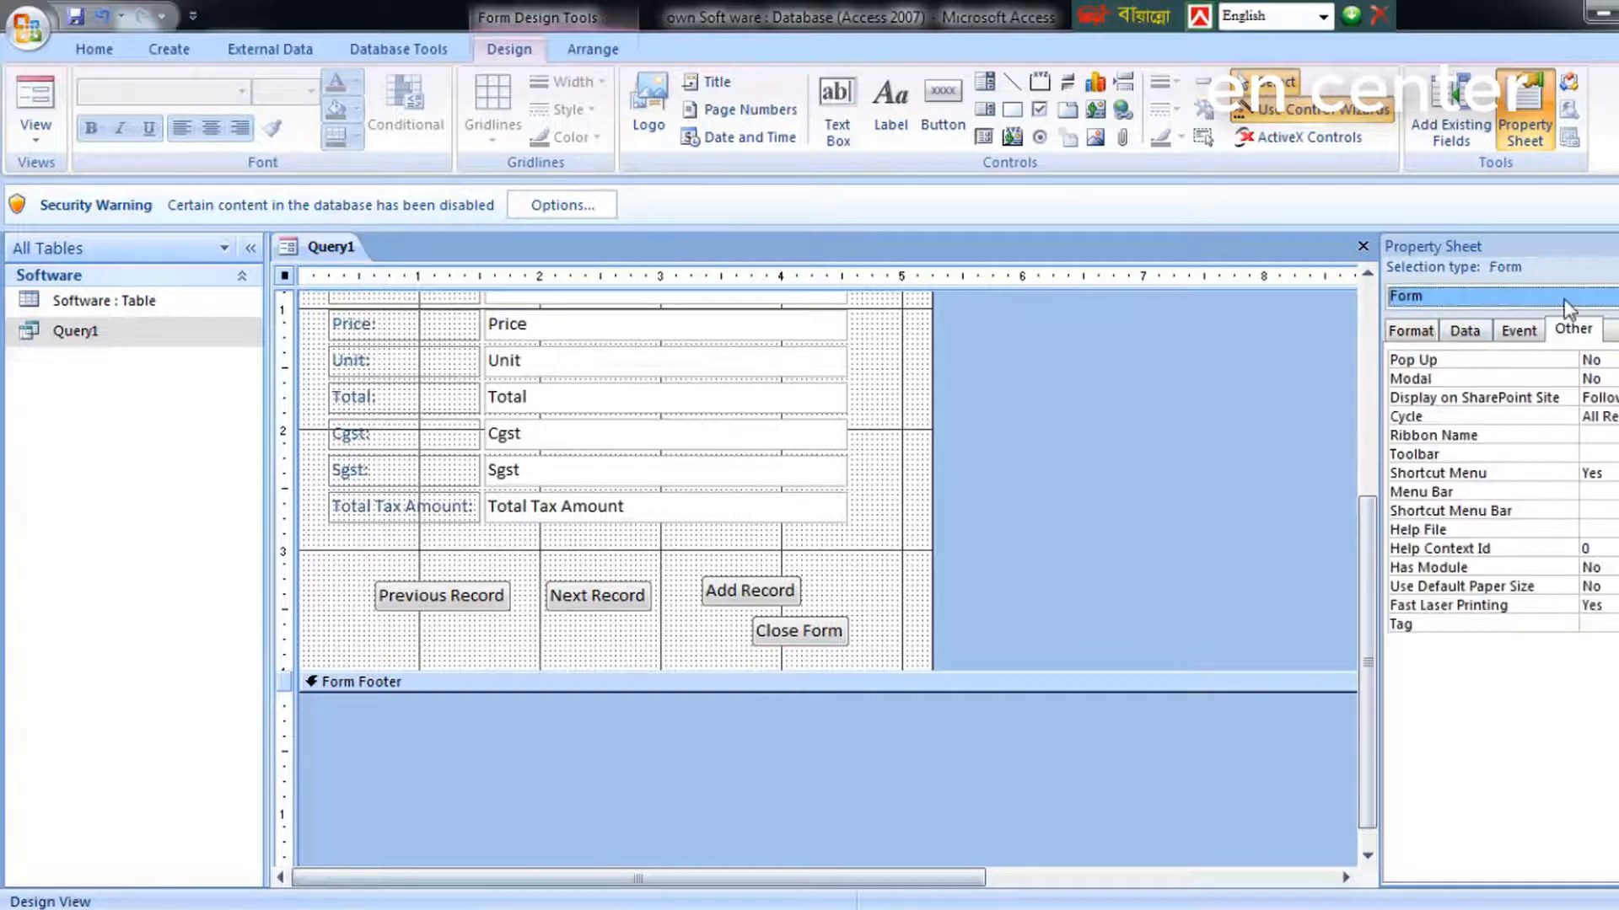
left_click(1573, 329)
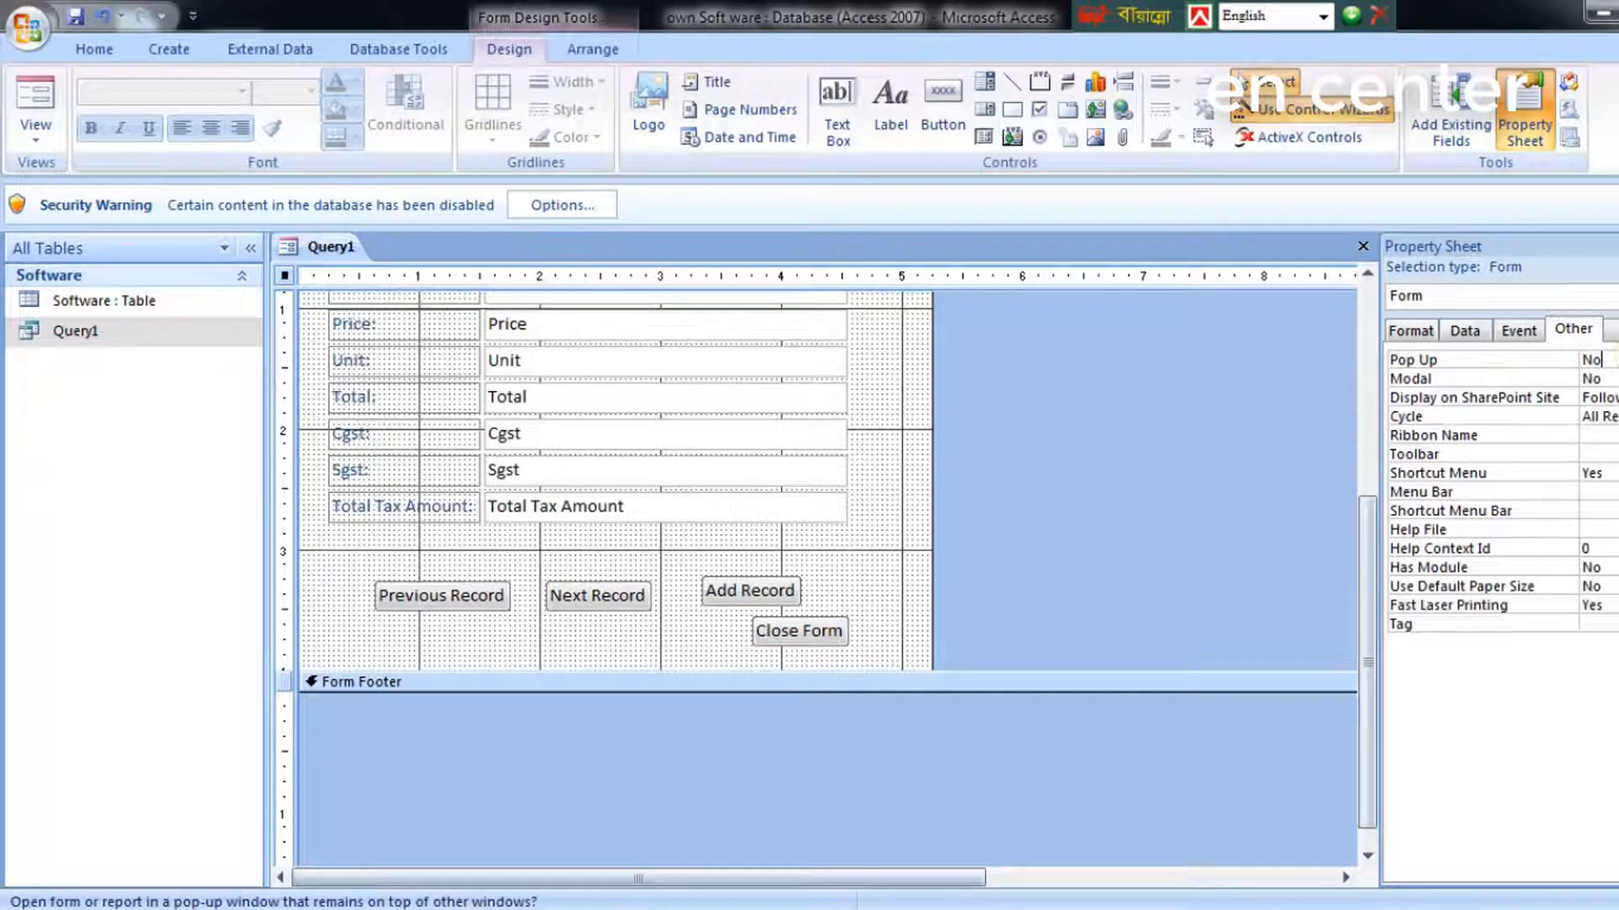
left_click(1610, 359)
left_click(1602, 378)
left_click(1613, 378)
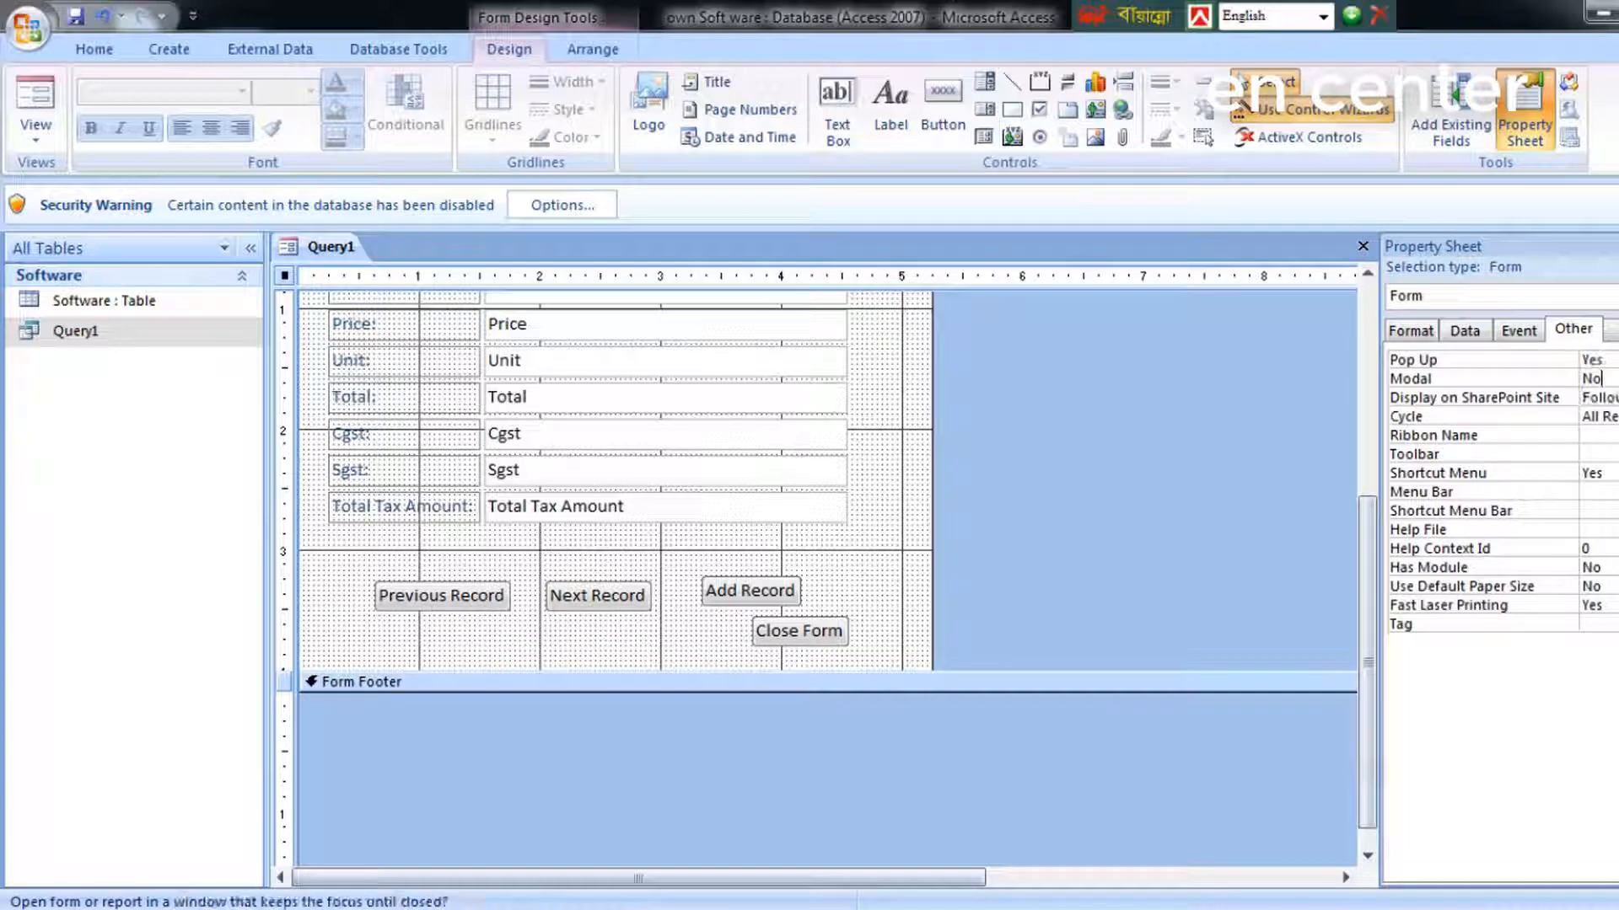
left_click(1616, 379)
left_click(1596, 396)
Set the form's Border Style to Dialog and its Scroll Bars to Neither, and close the property sheet.
left_click(1419, 333)
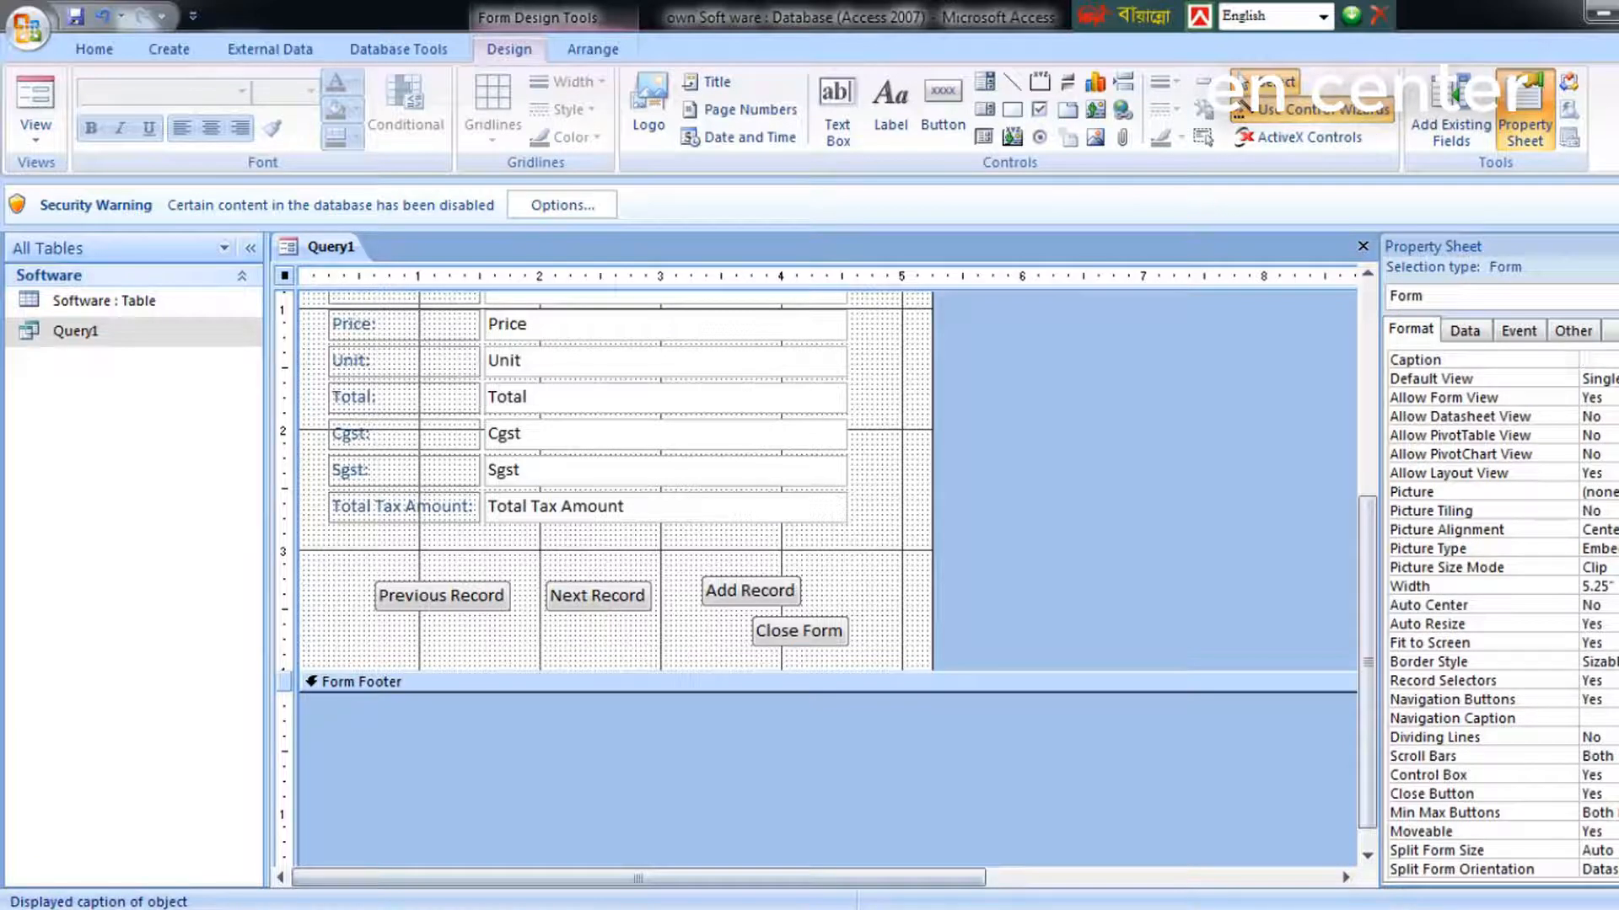
left_click(1599, 662)
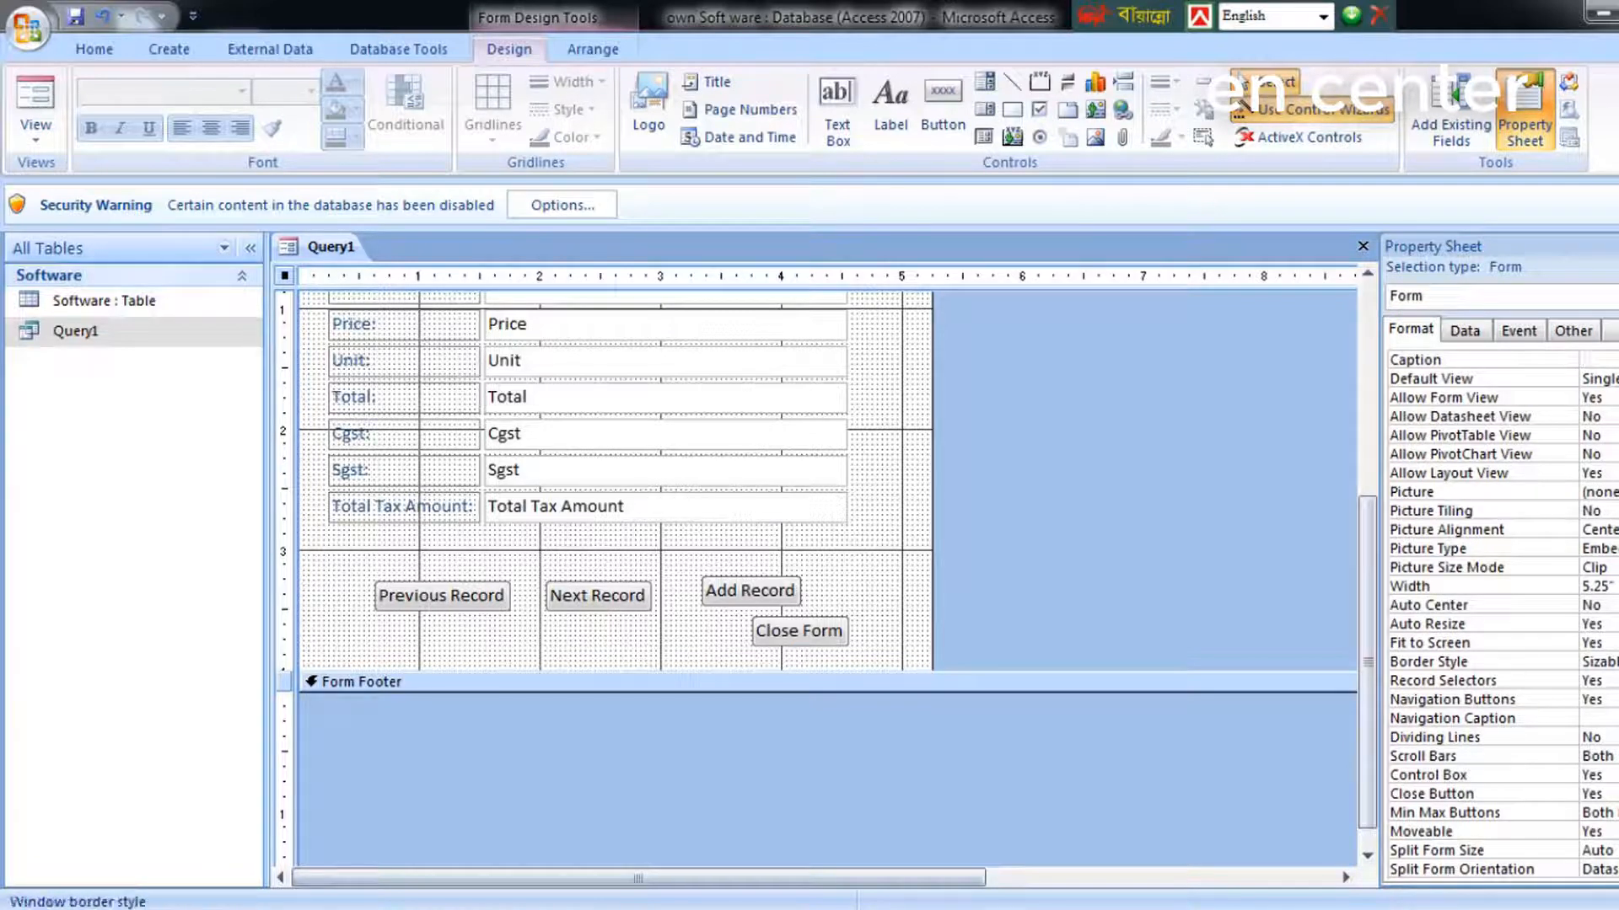
left_click(1615, 662)
left_click(1599, 736)
left_click(1612, 775)
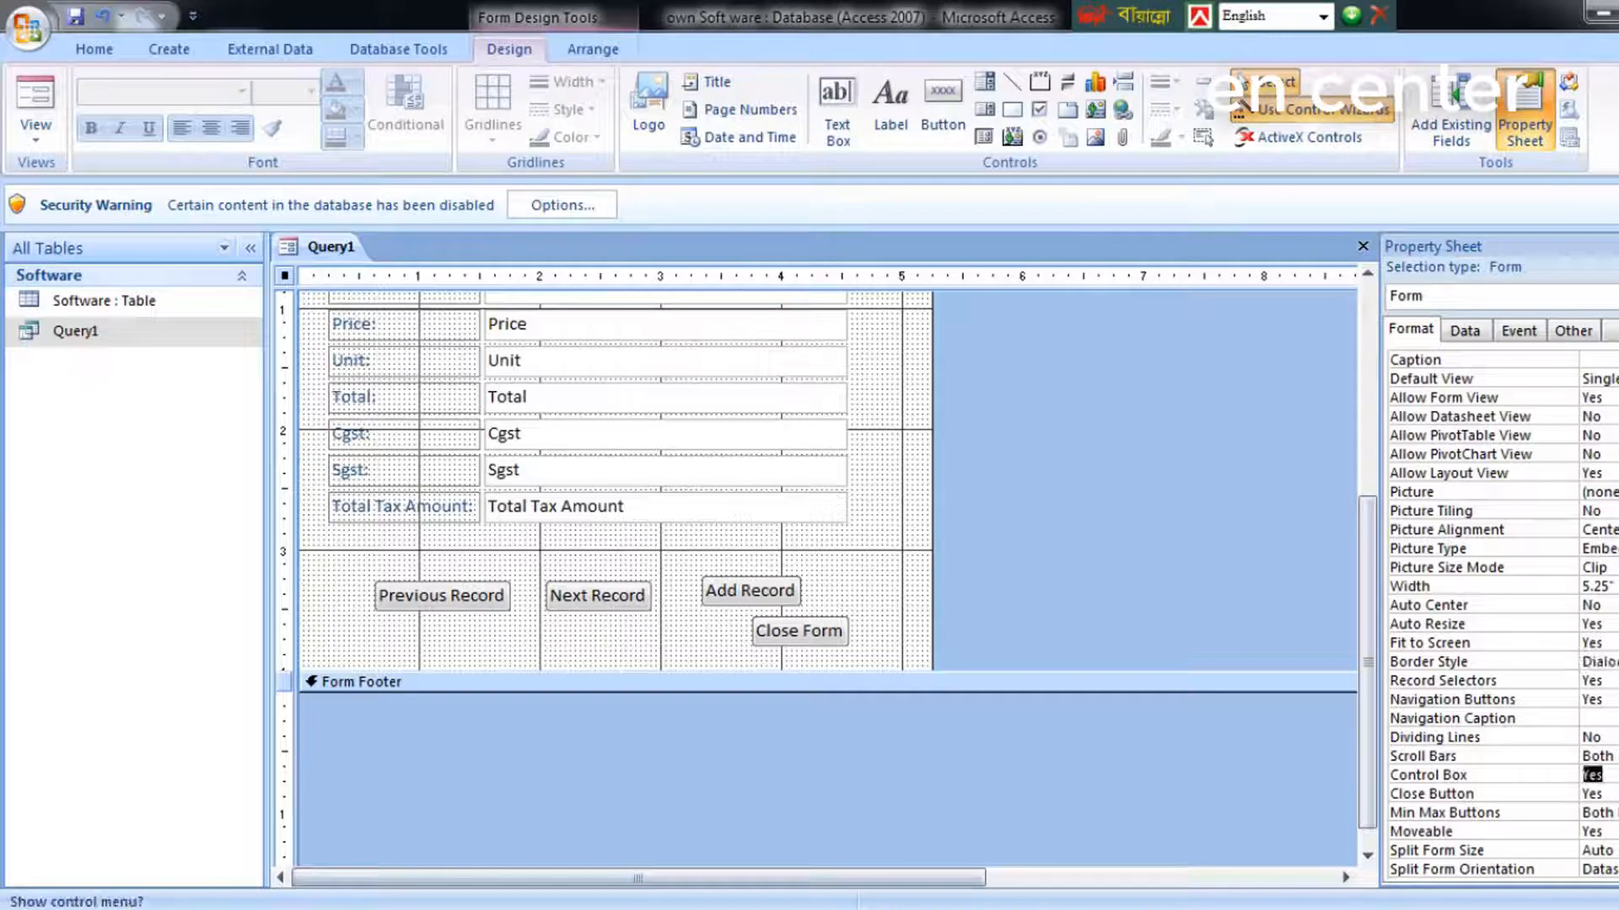
left_click(1614, 757)
left_click(1615, 756)
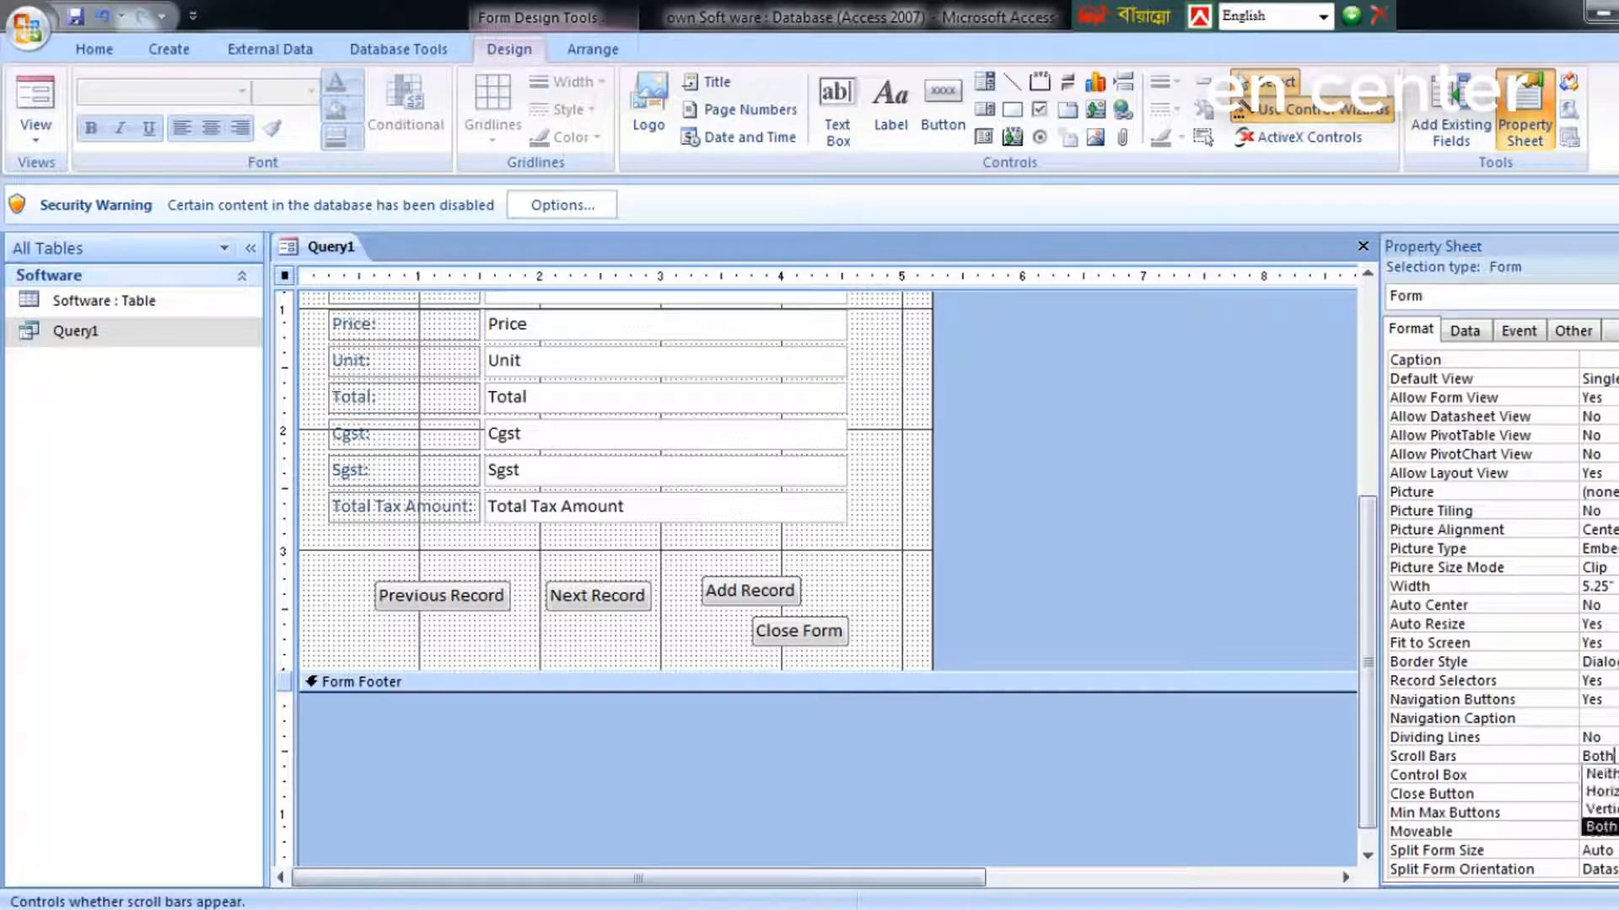
left_click(1598, 770)
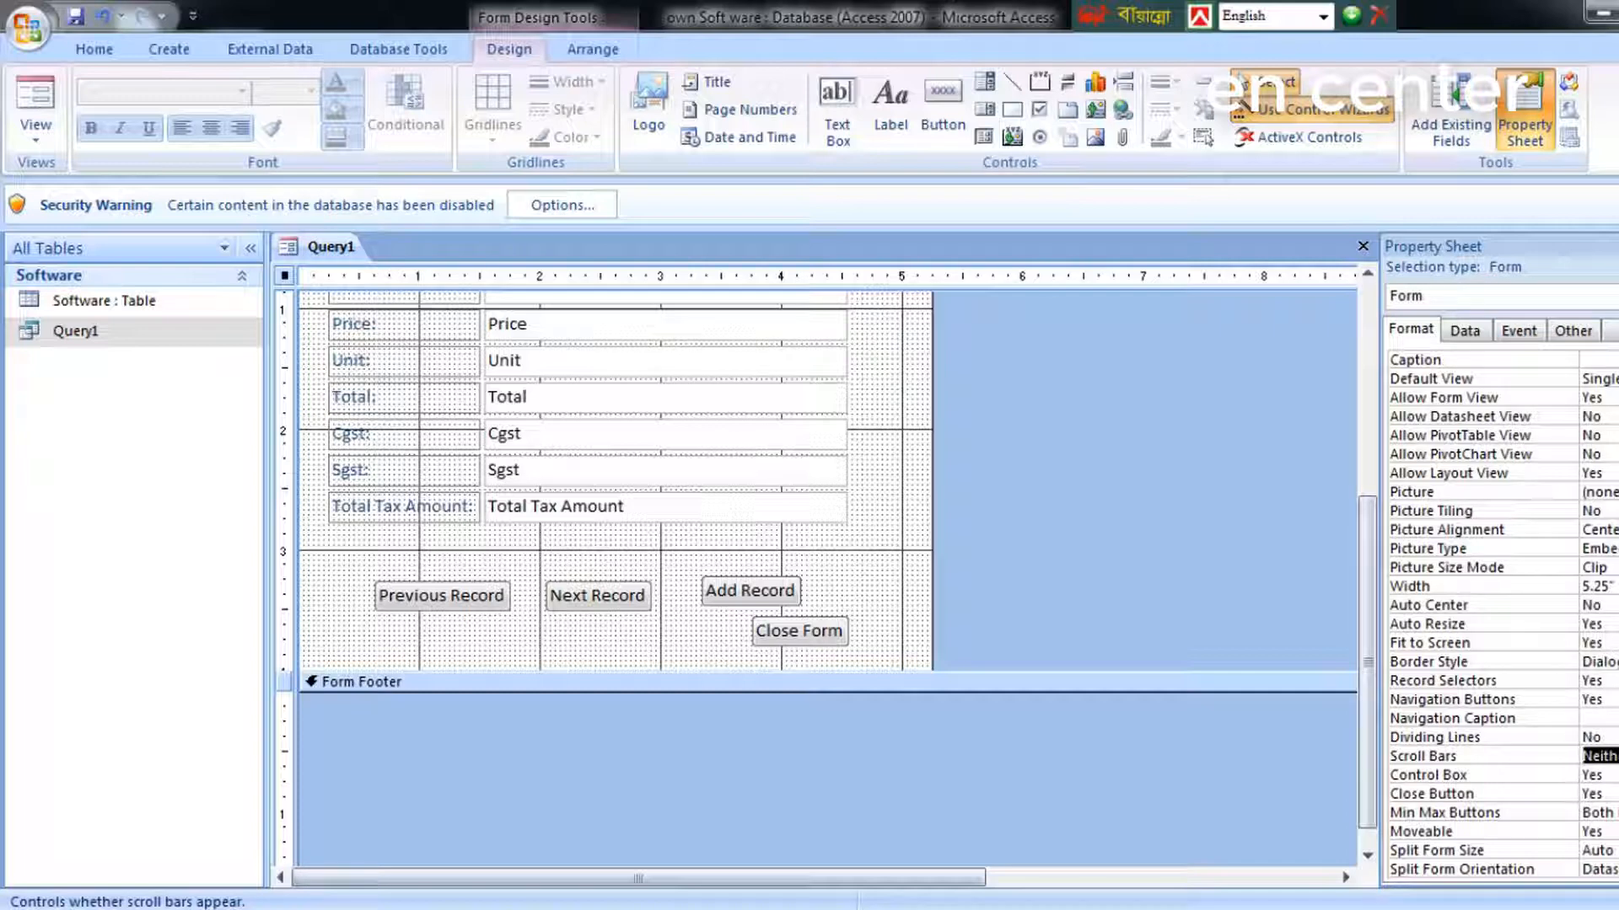
left_click(1526, 109)
Center the Query1 title text within its label in the form header.
scroll(1067, 522, "up", 3)
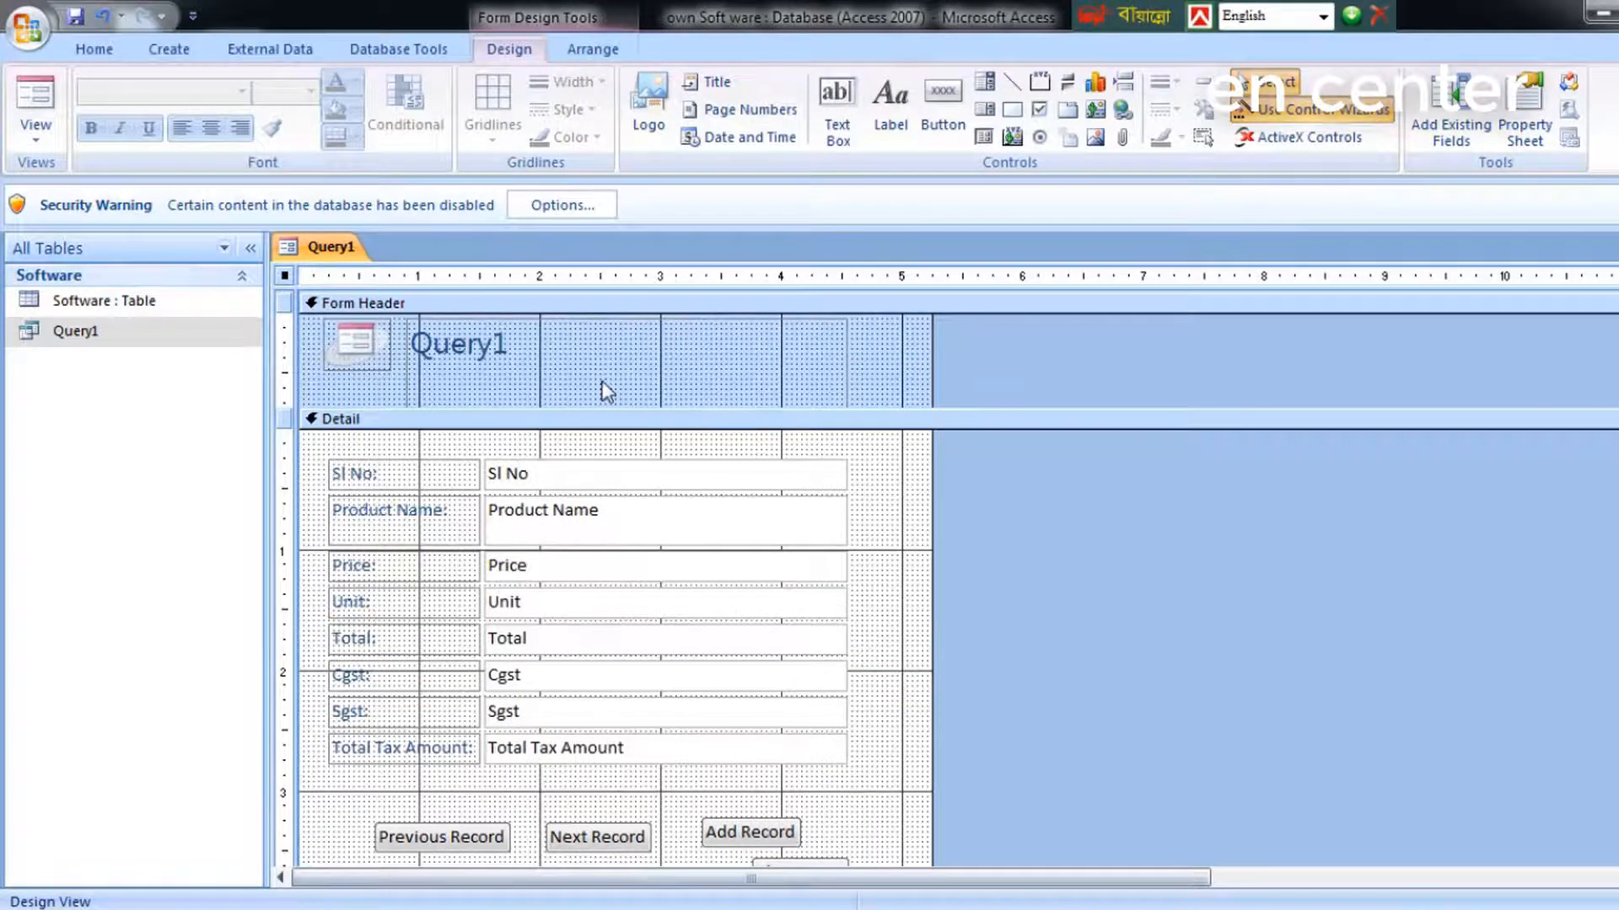
left_click(560, 361)
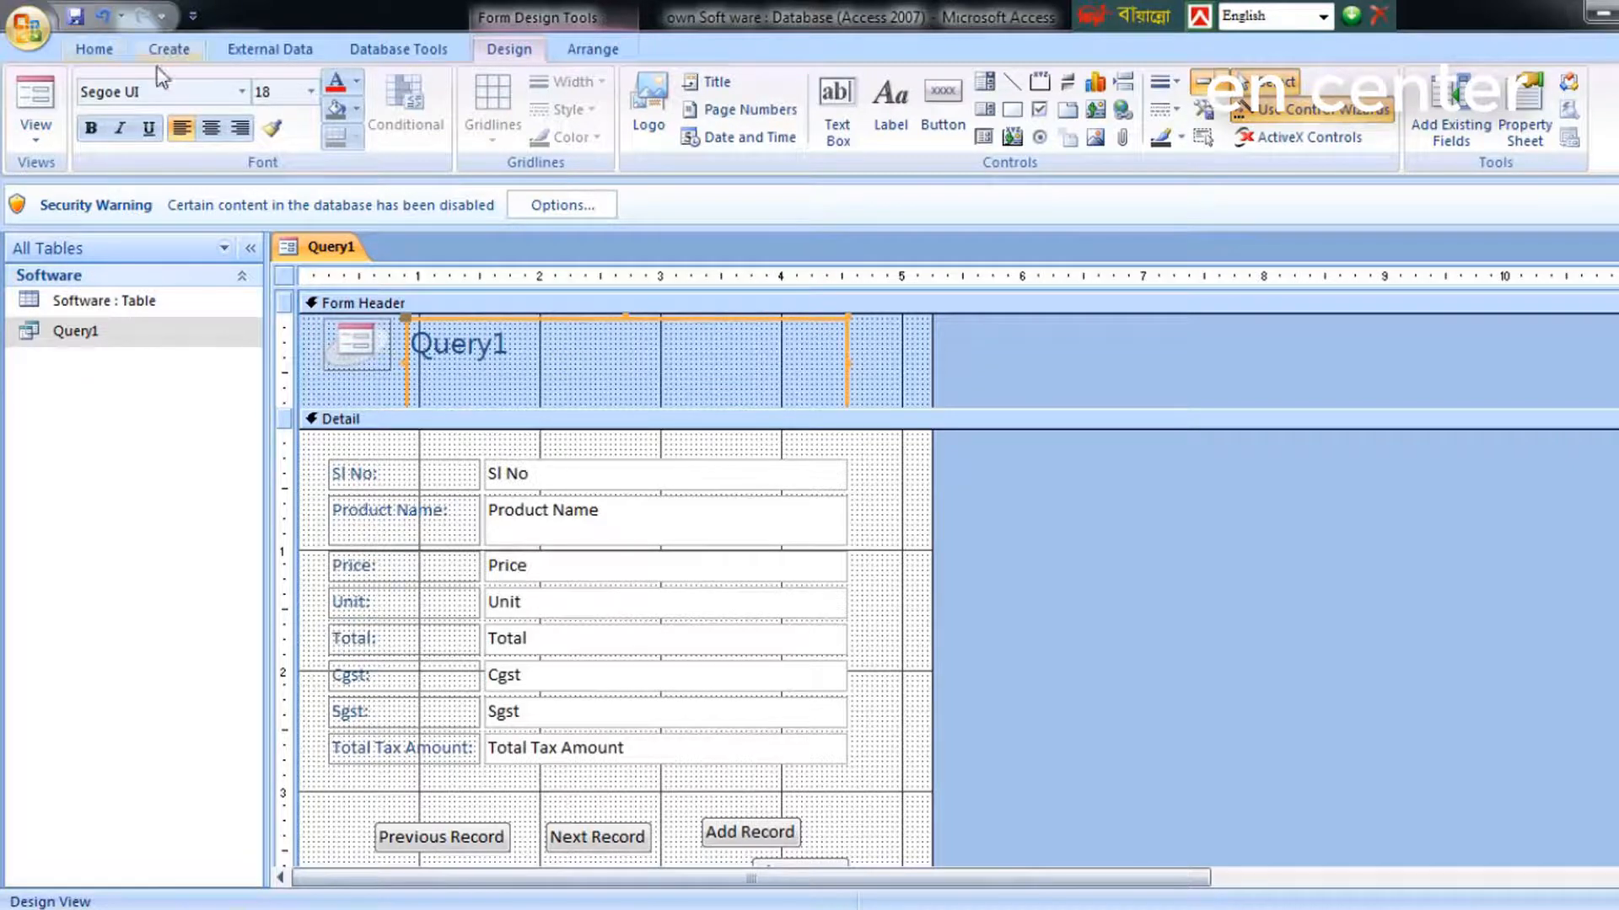
left_click(211, 127)
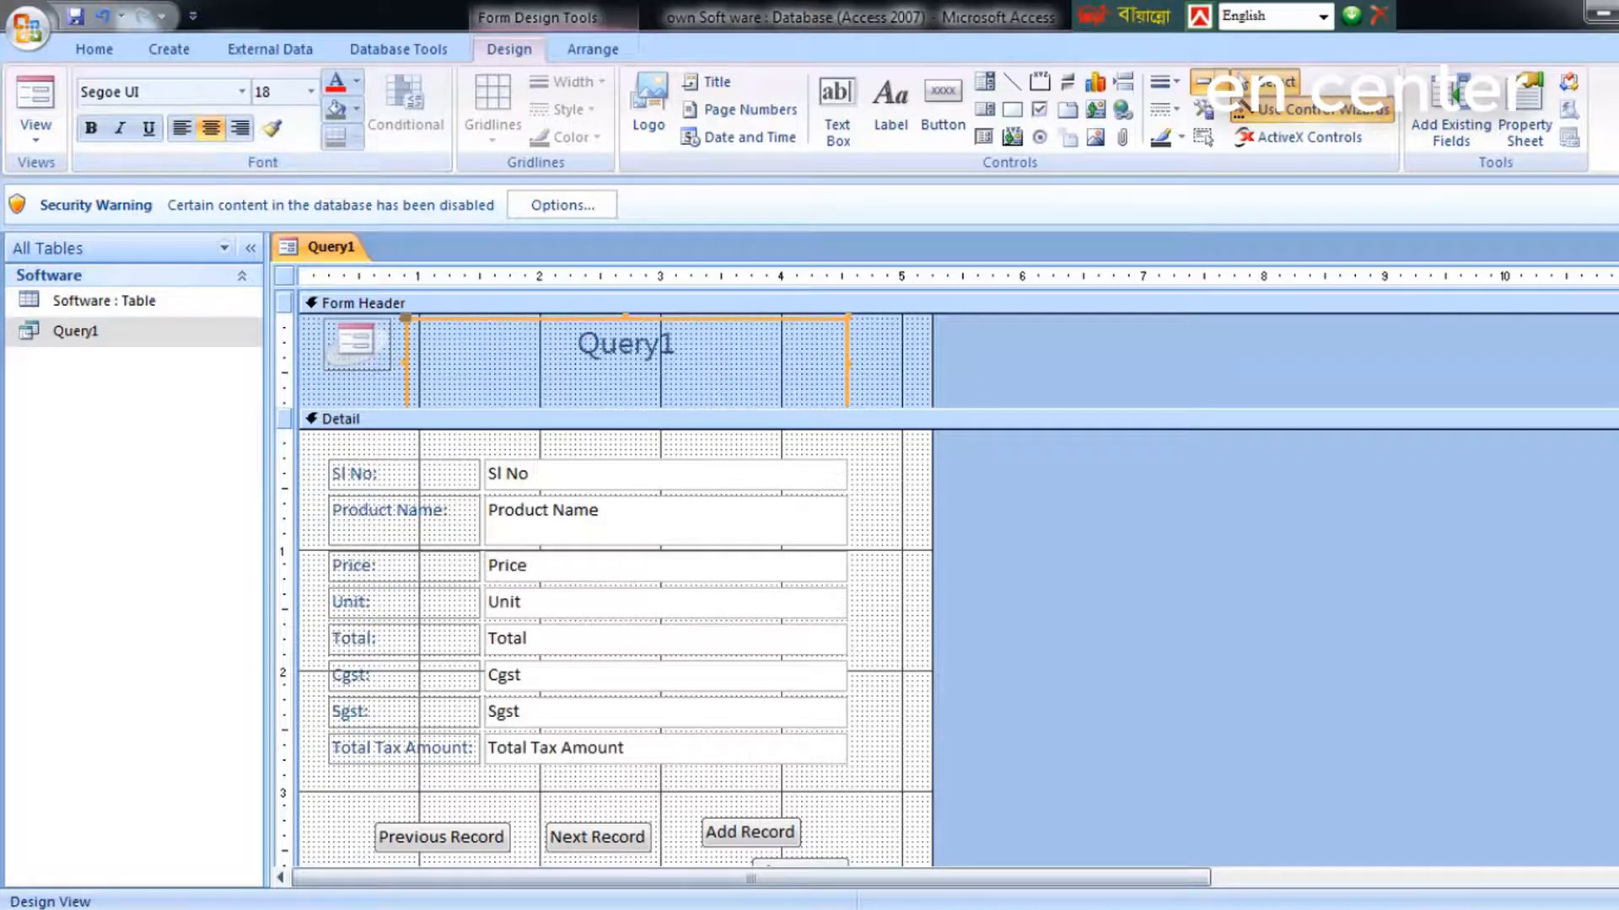
Fill the background of the form's Detail section with bright yellow-green.
right_click(889, 534)
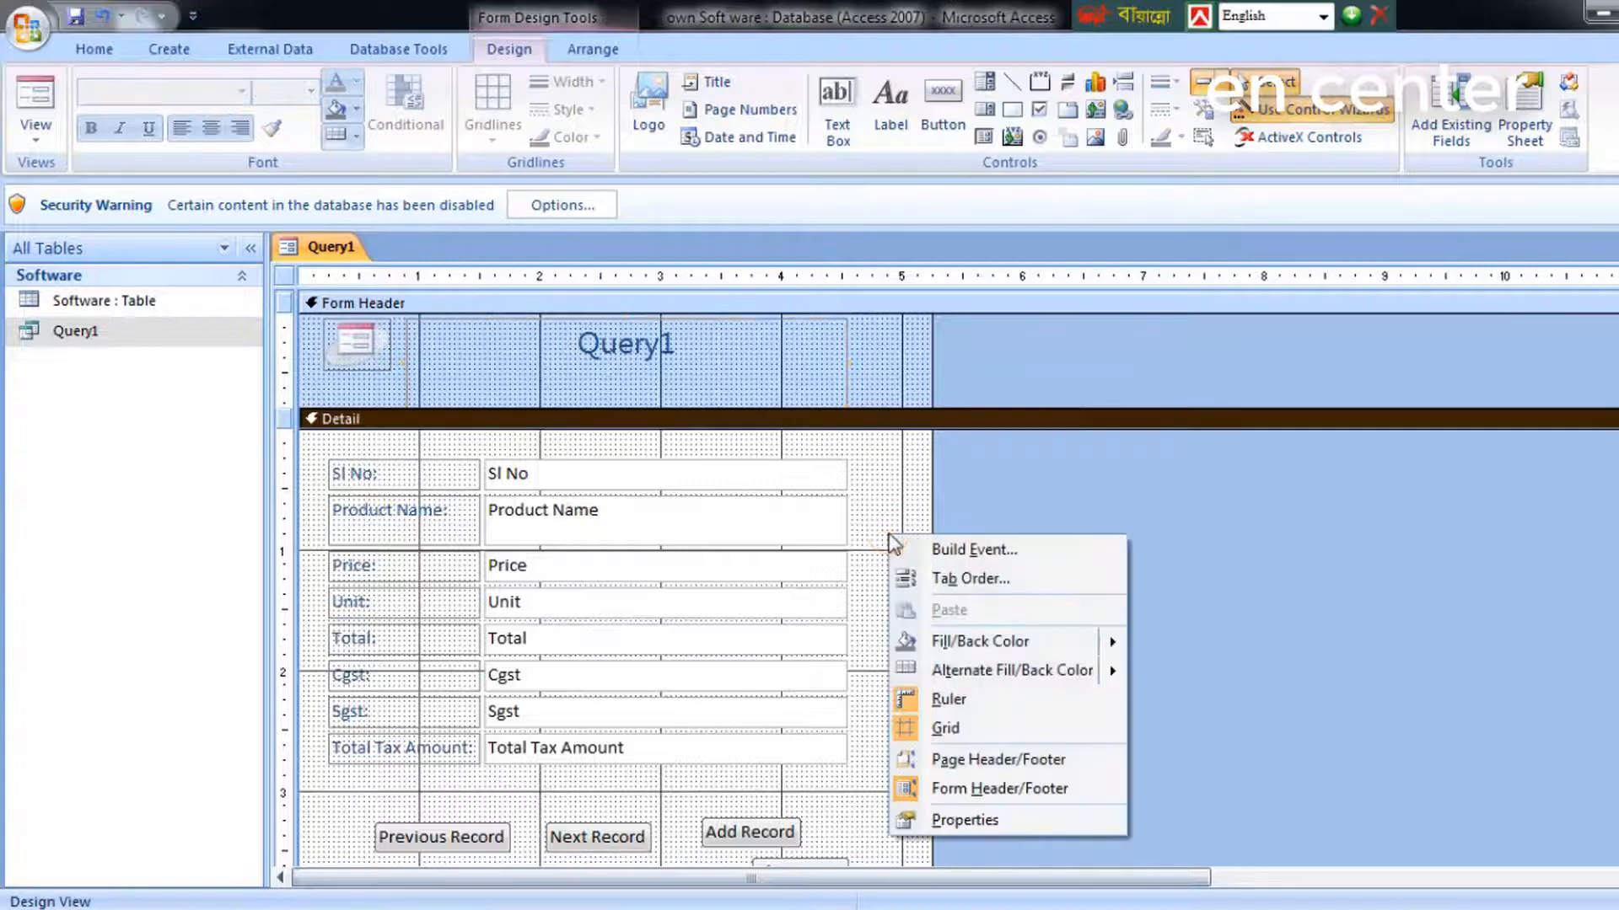
mouse_move(966, 647)
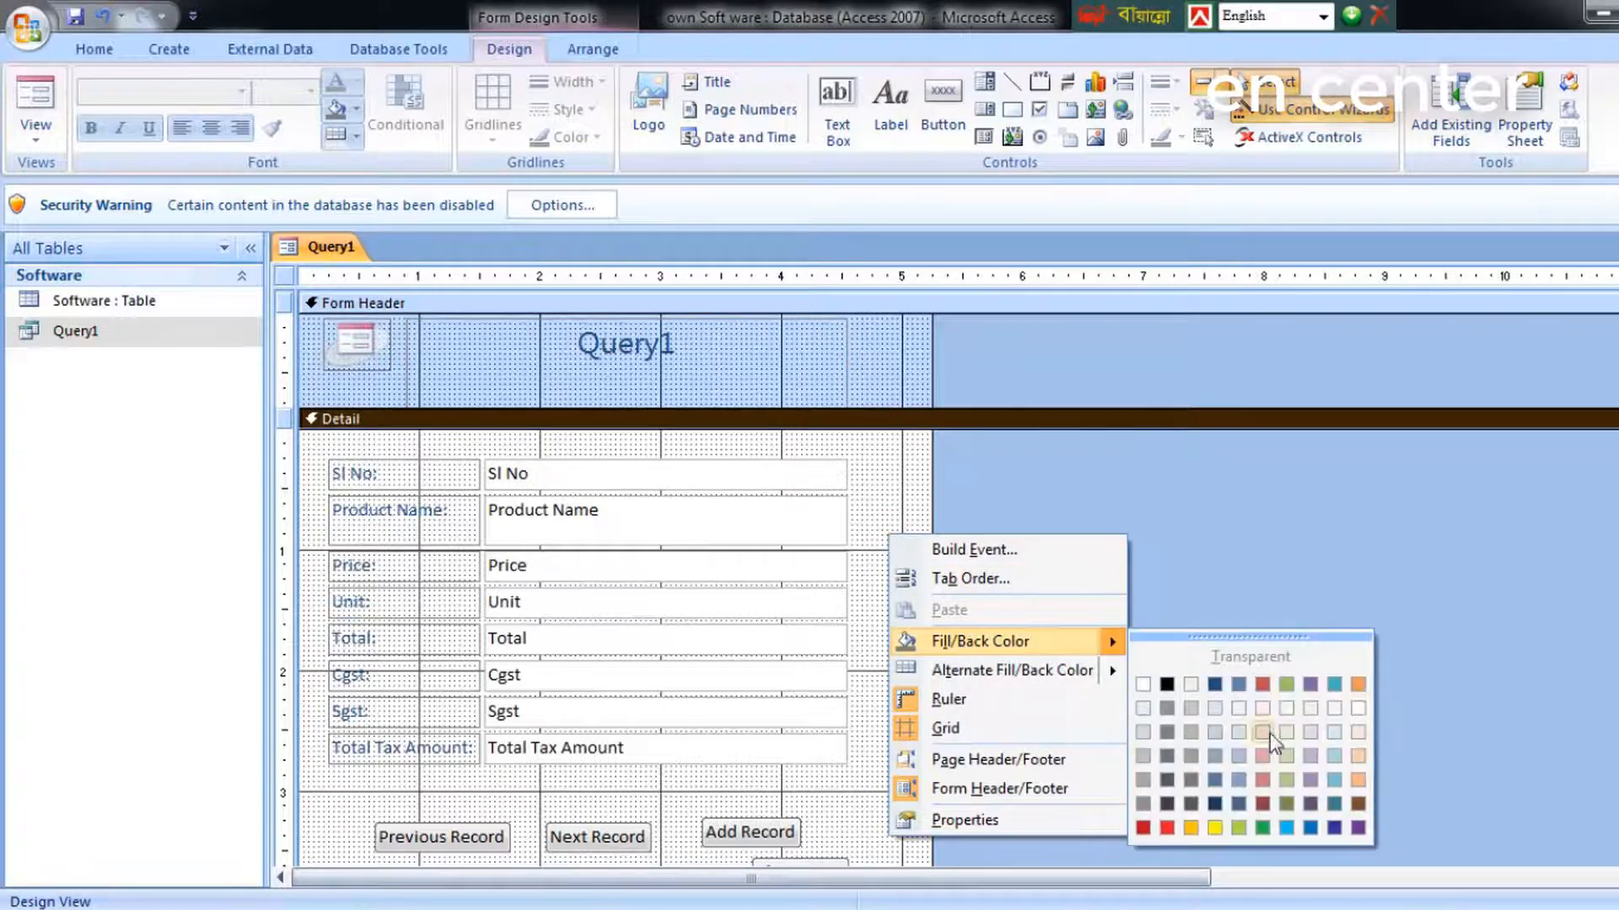
left_click(1238, 828)
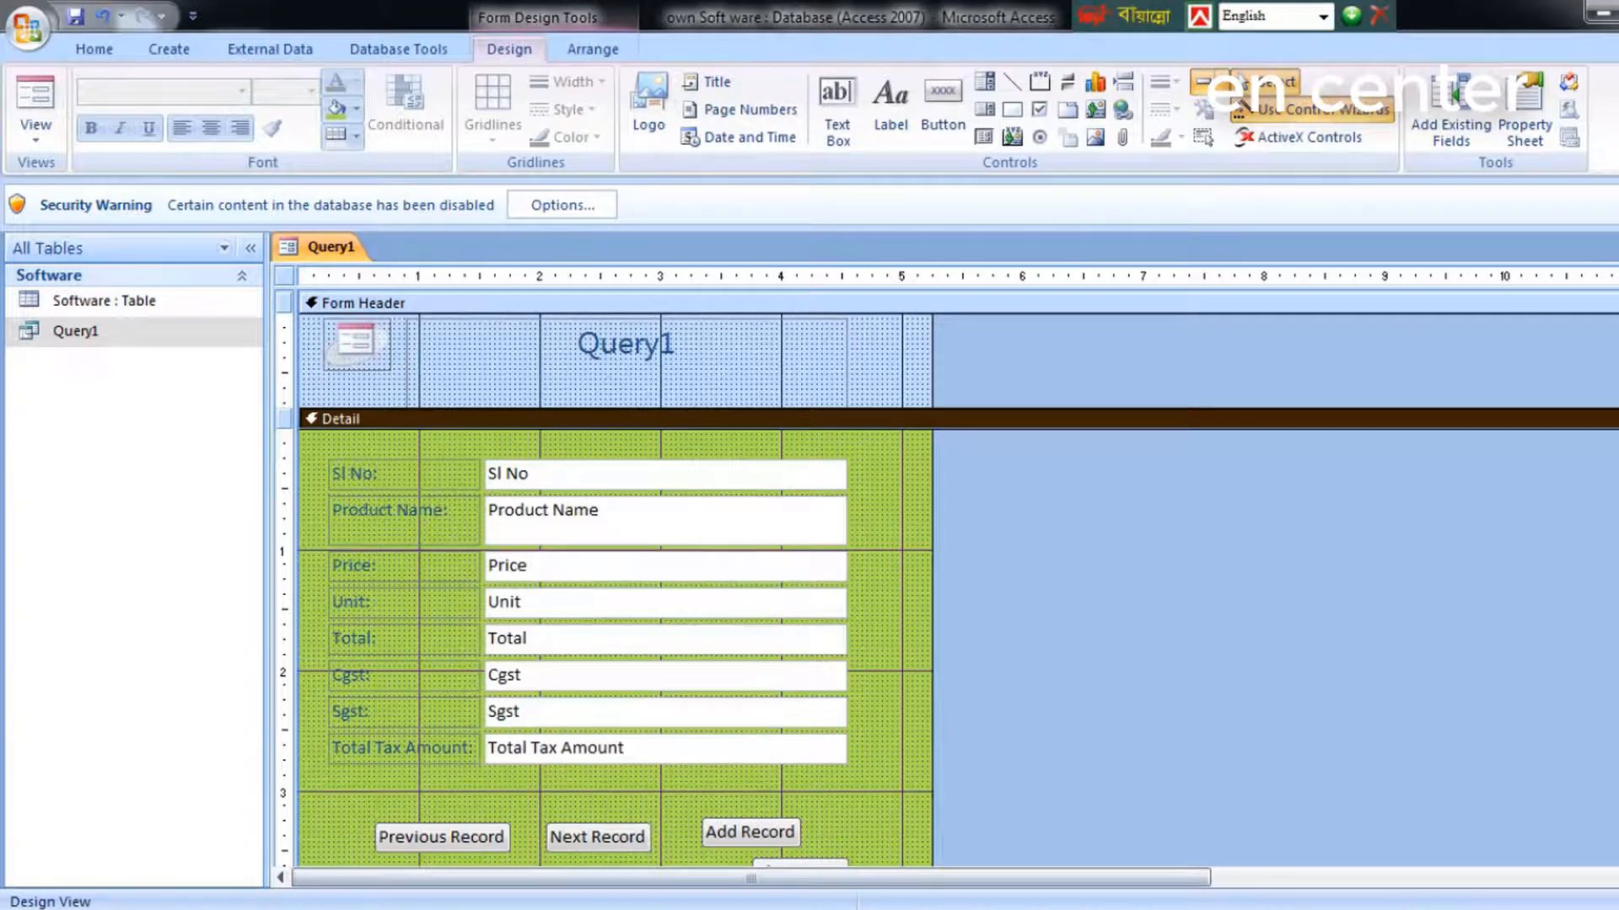
Close the form design and save it under the form name Query form.
key("ctrl+w")
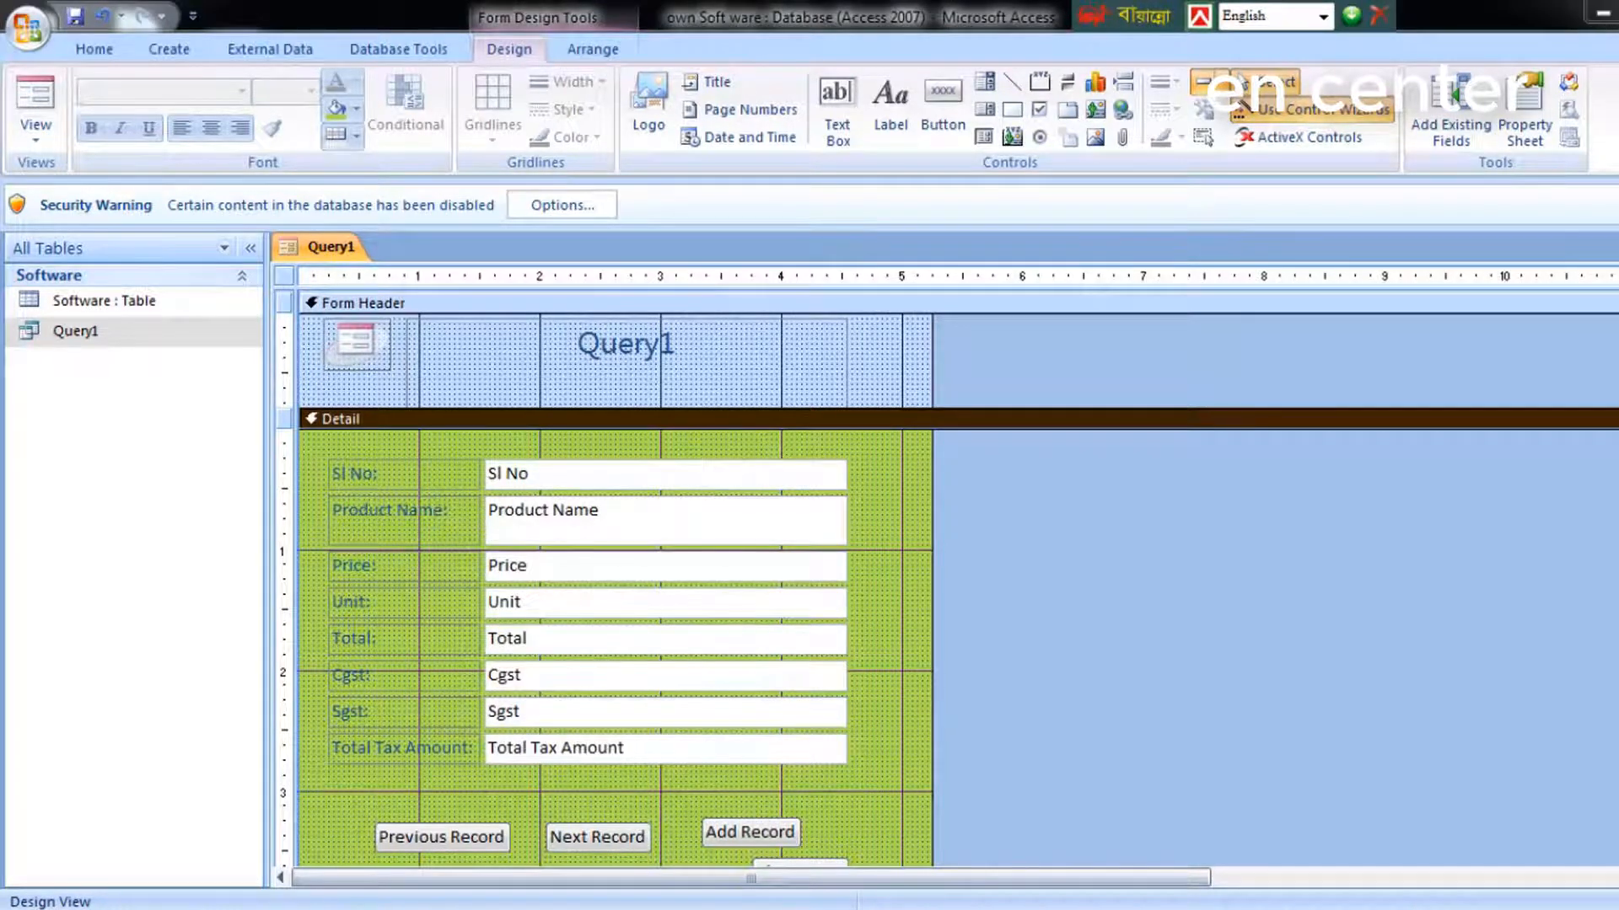
left_click(759, 535)
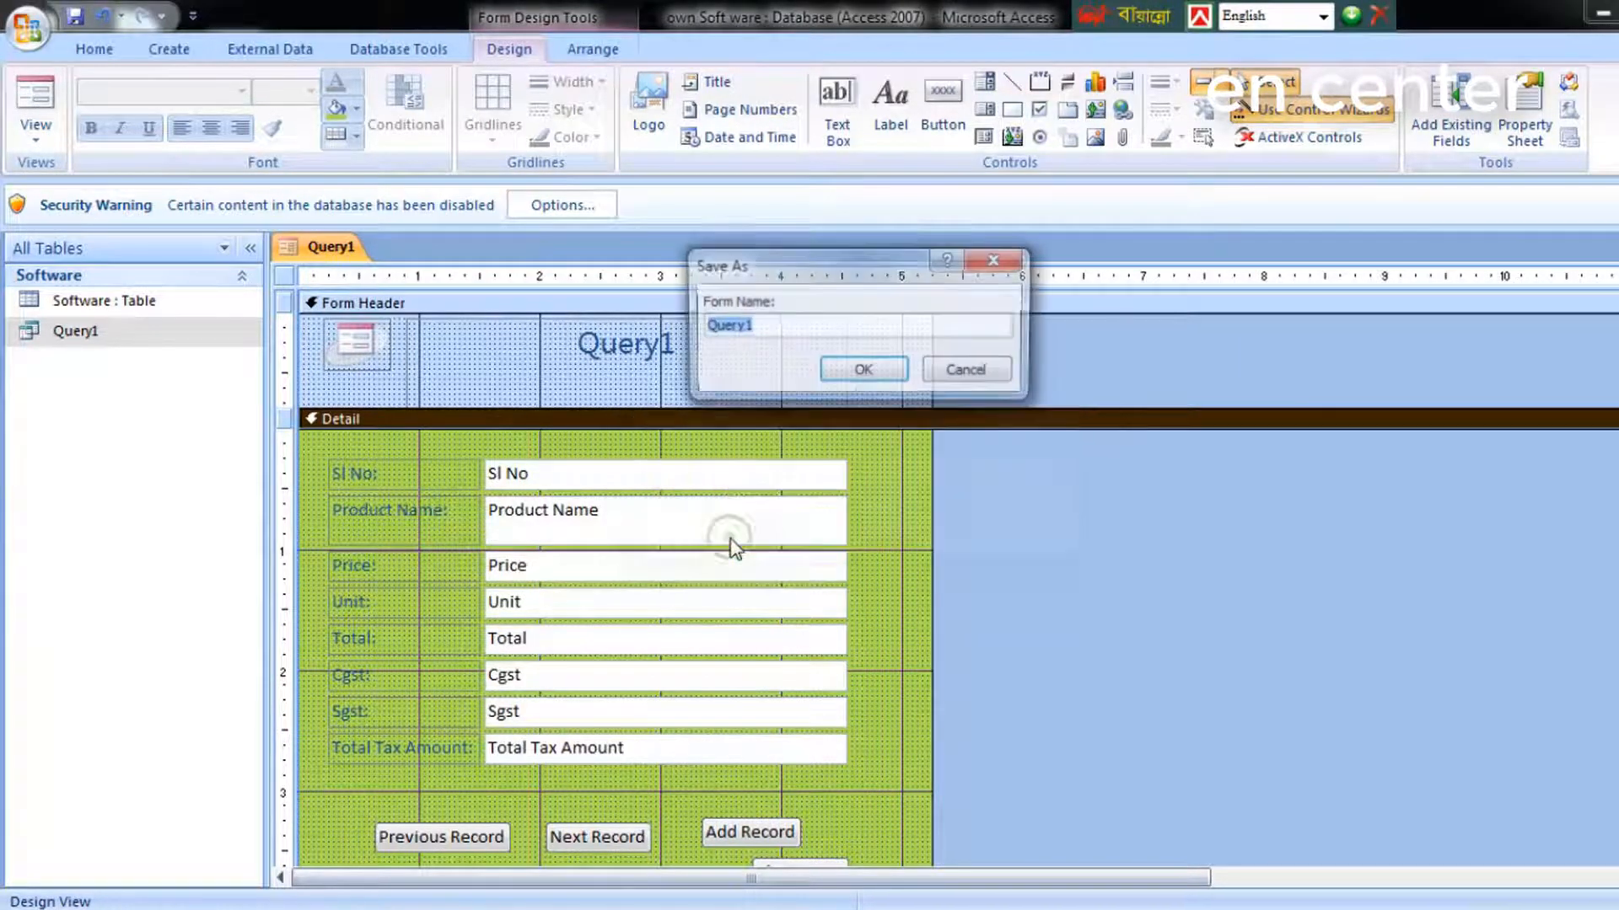
left_click(816, 325)
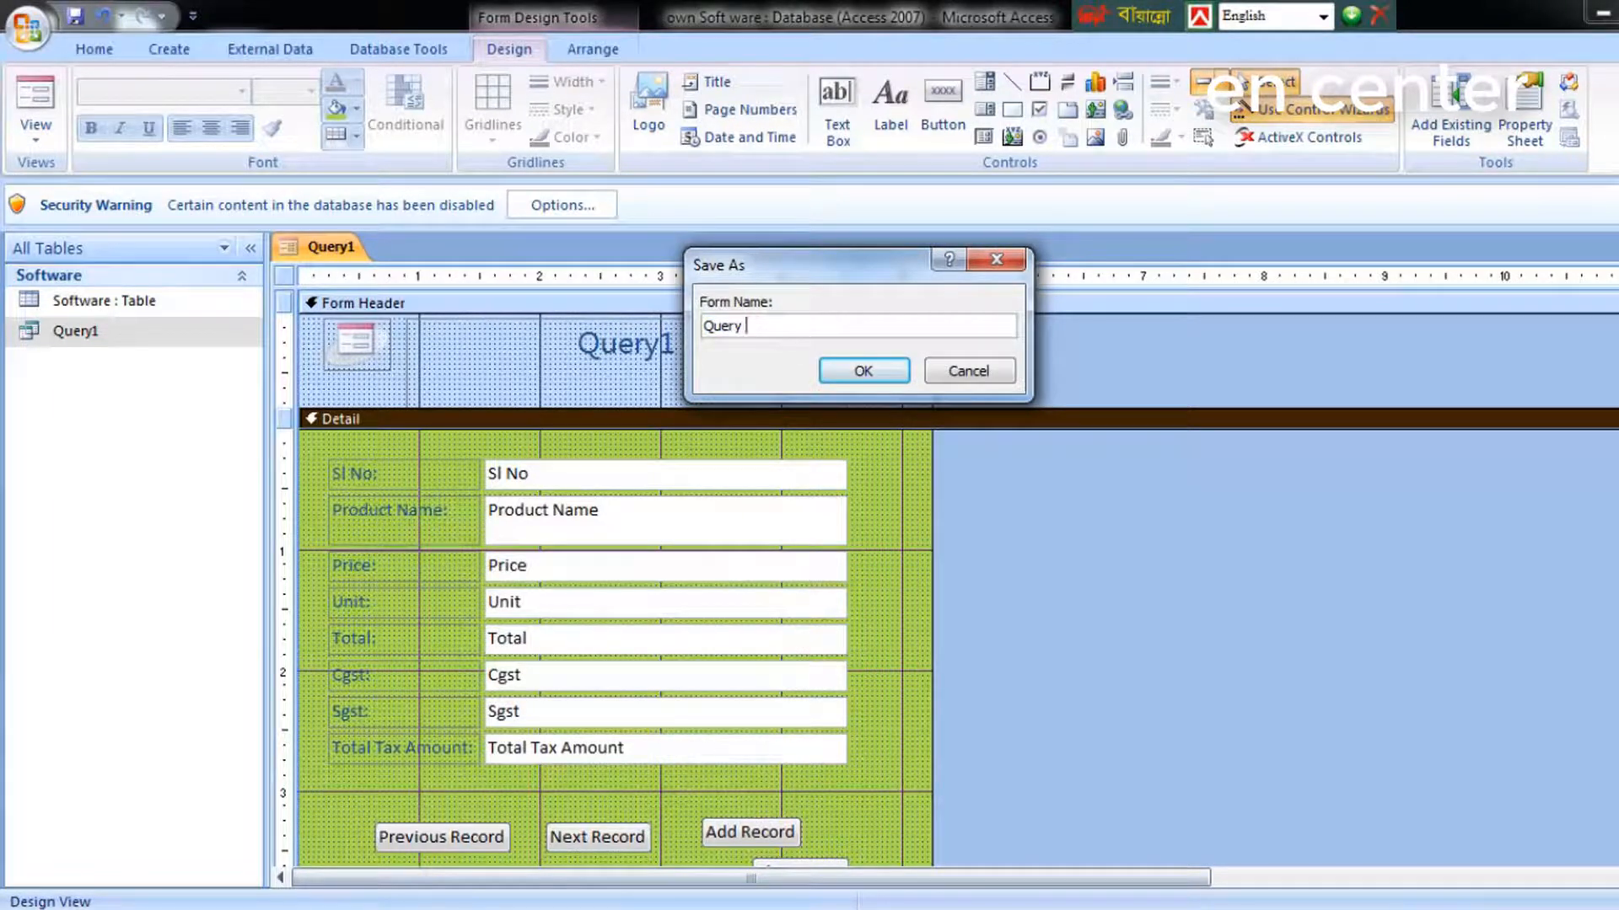
type("form")
key("Return")
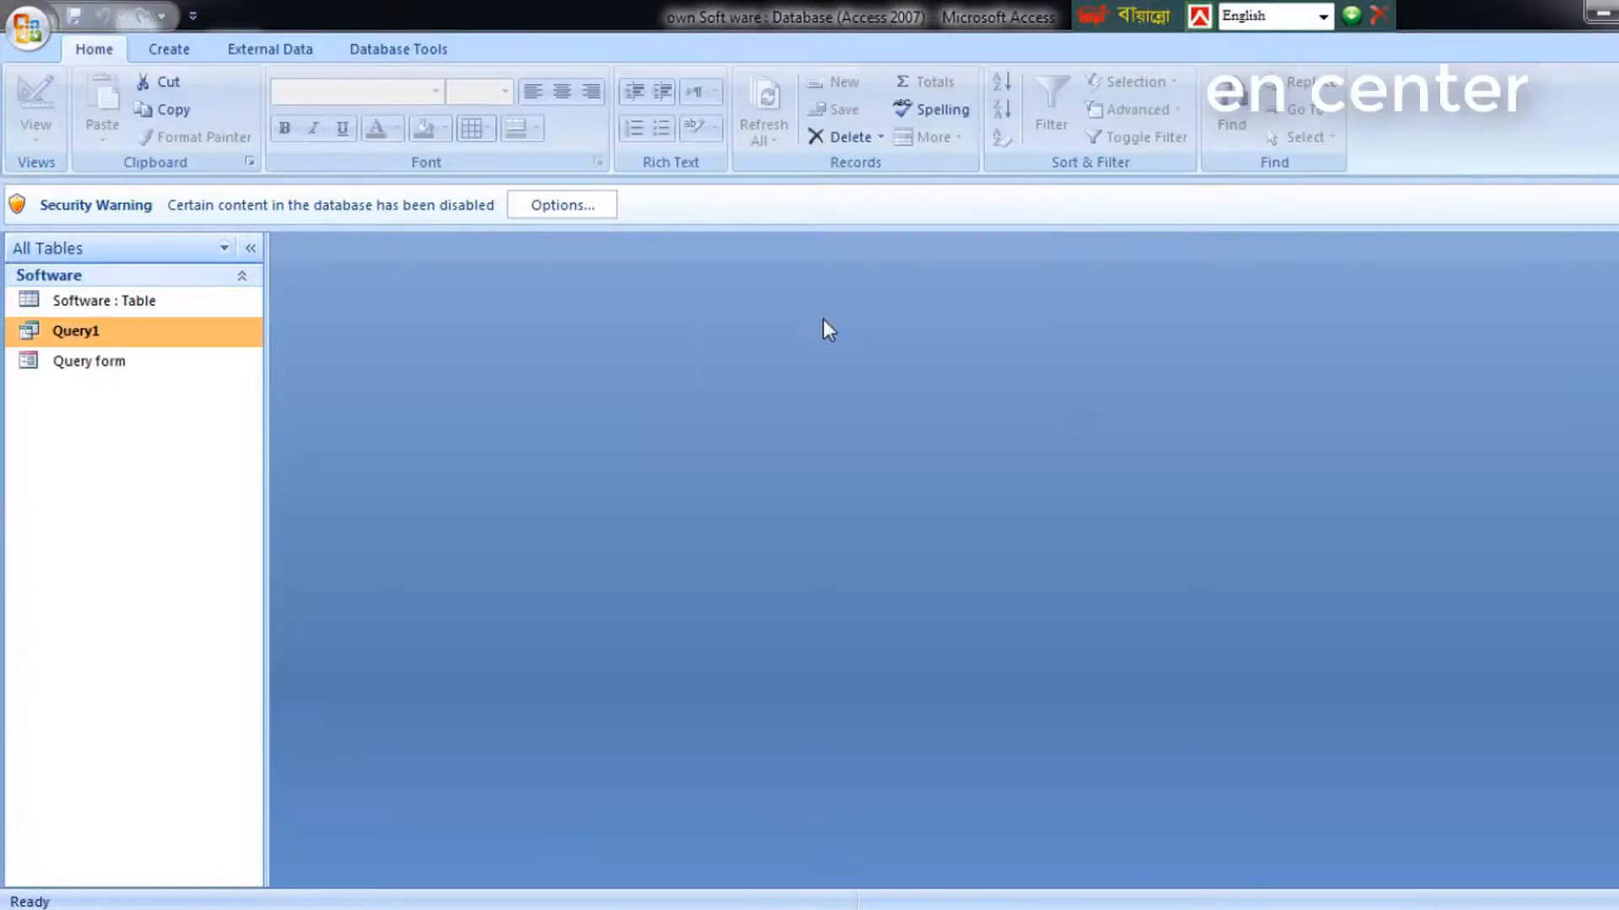
Open Query form and use its Add Record command to enter a record with Price 7000 and Unit 12.
left_click(57, 361)
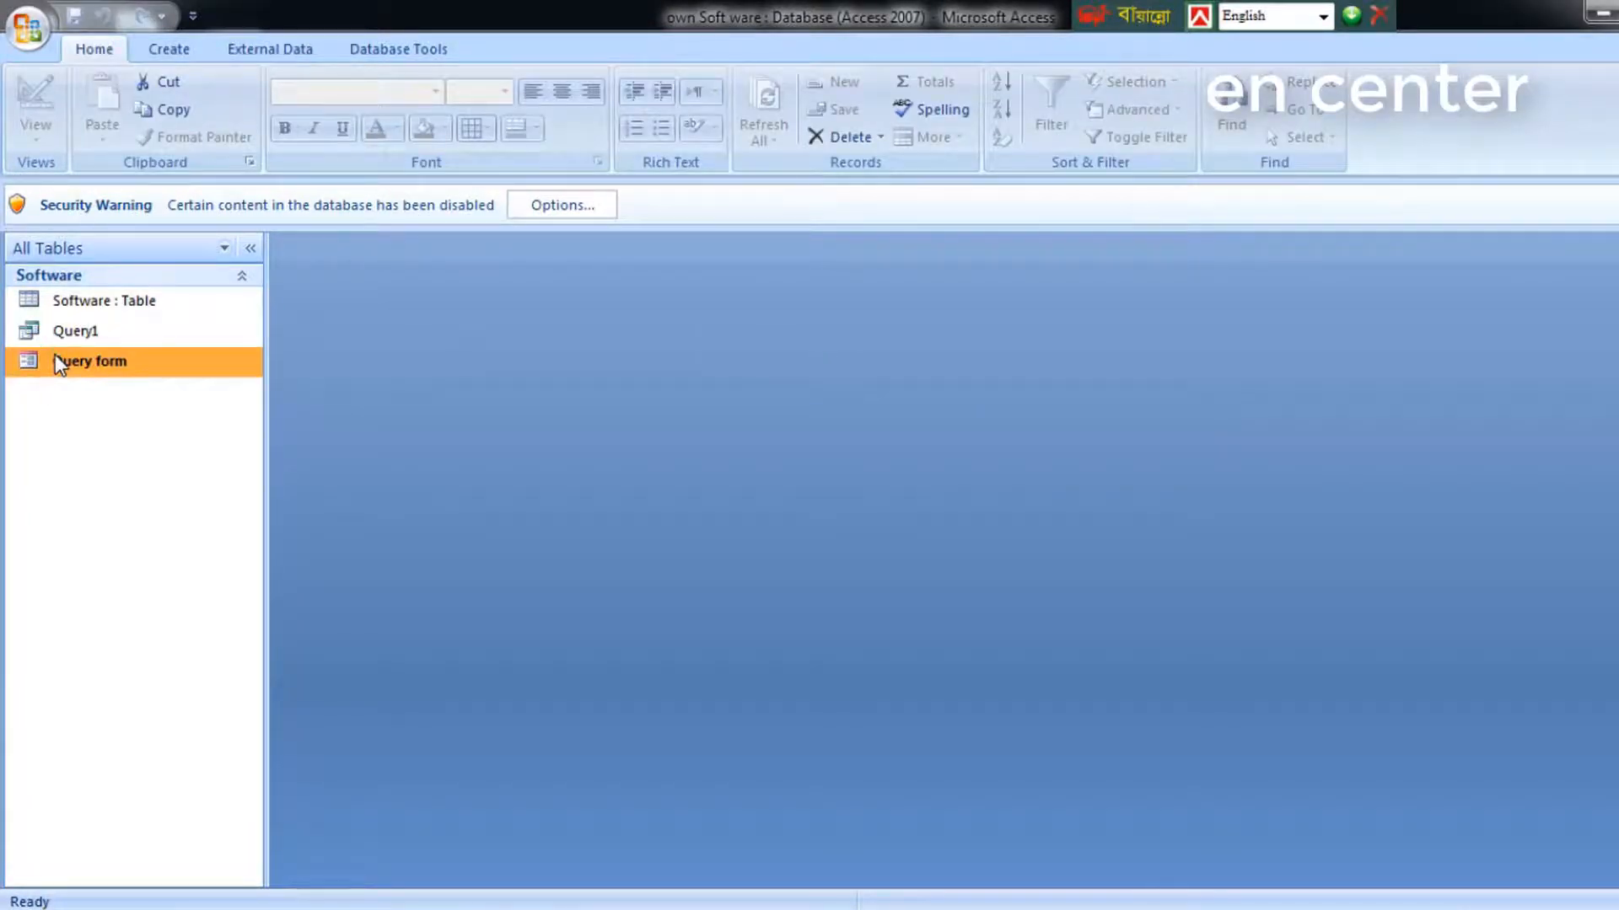
double_click(54, 355)
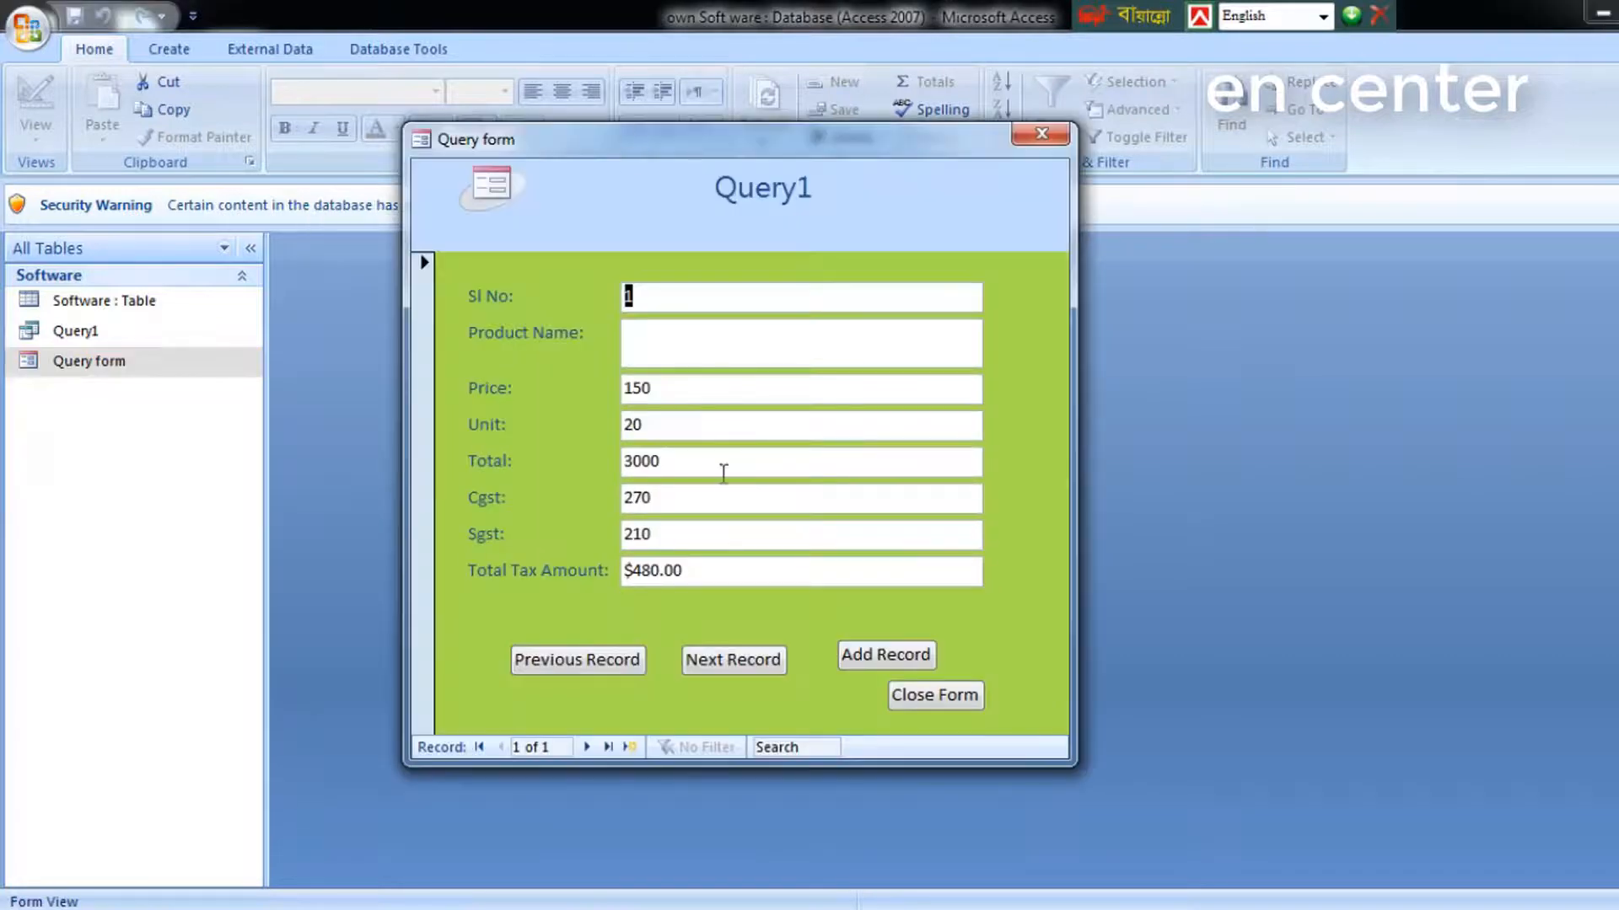
left_click(868, 656)
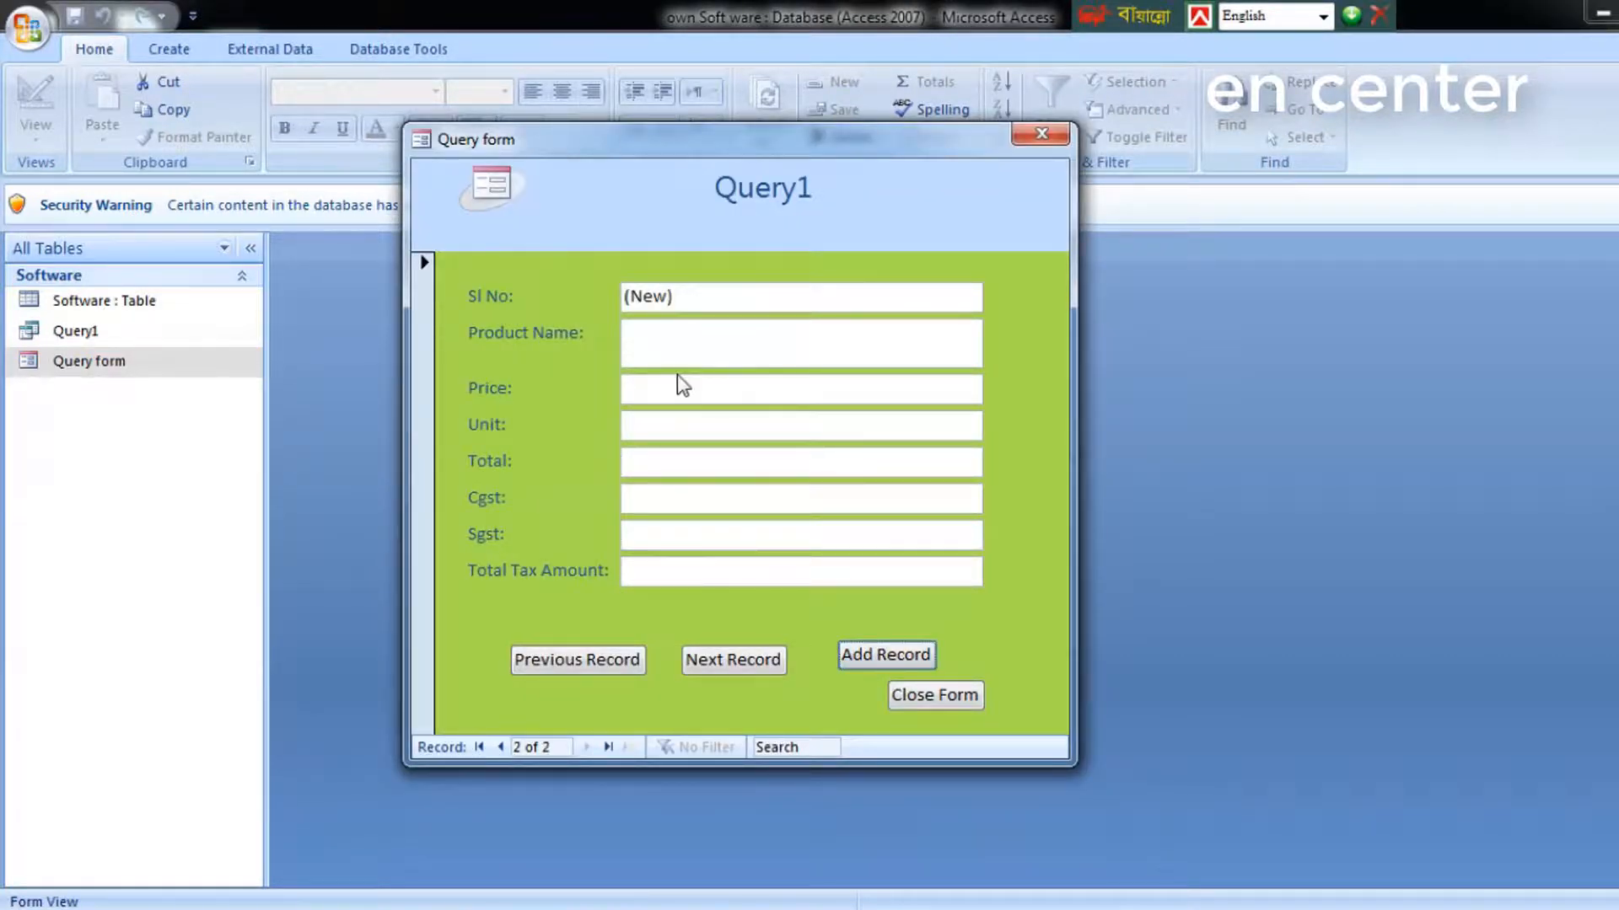
left_click(675, 397)
type("7")
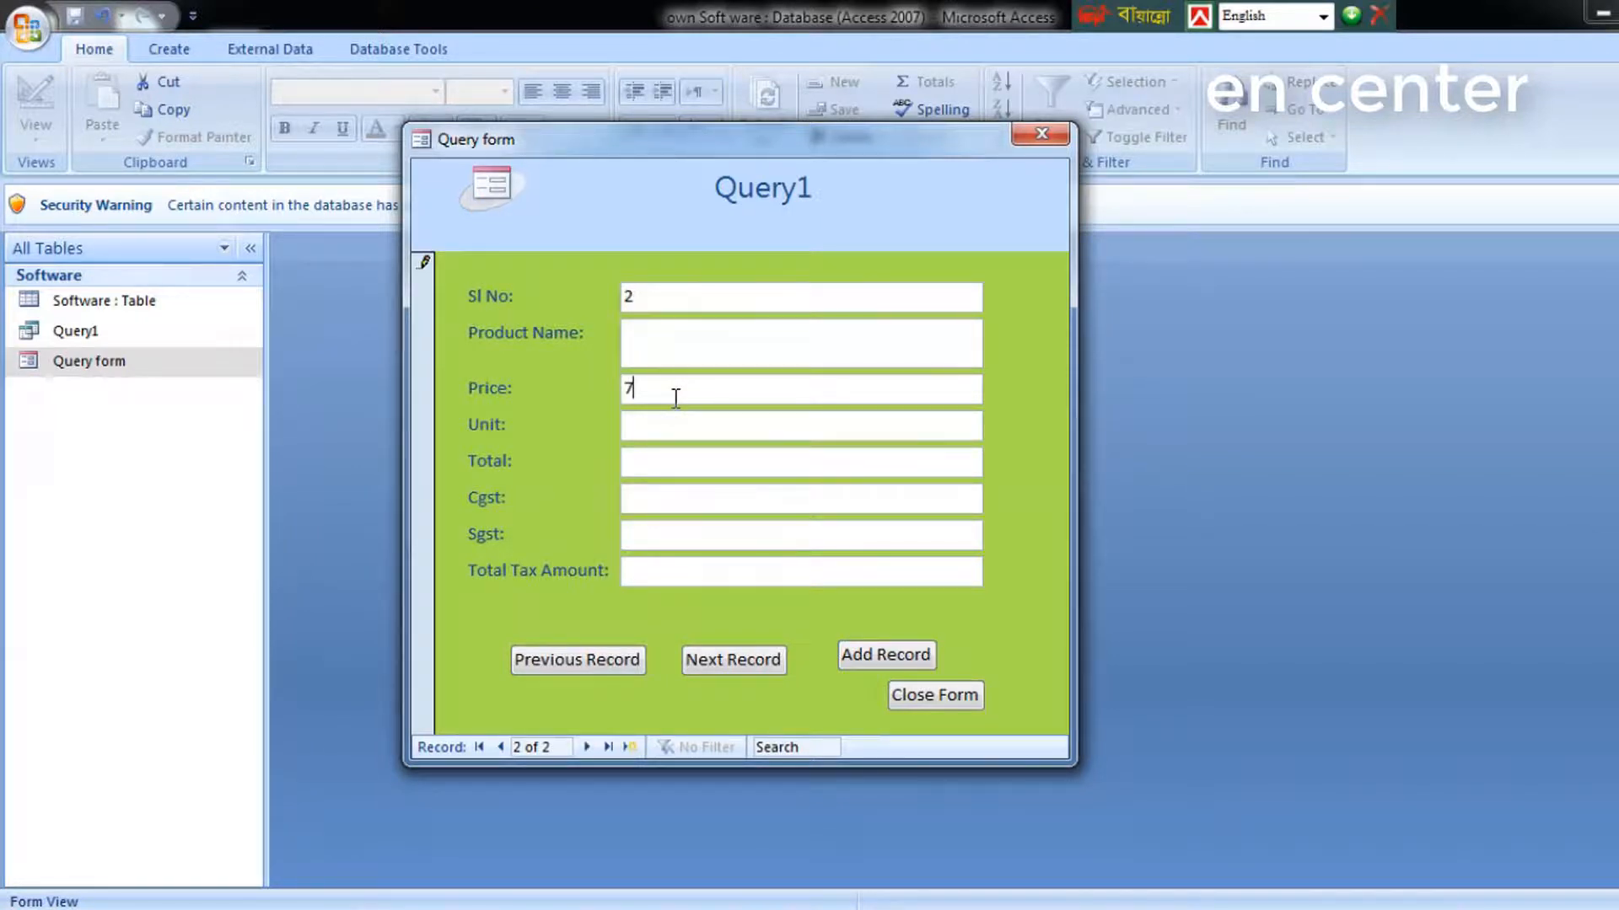
type("000")
type("12")
key("Tab")
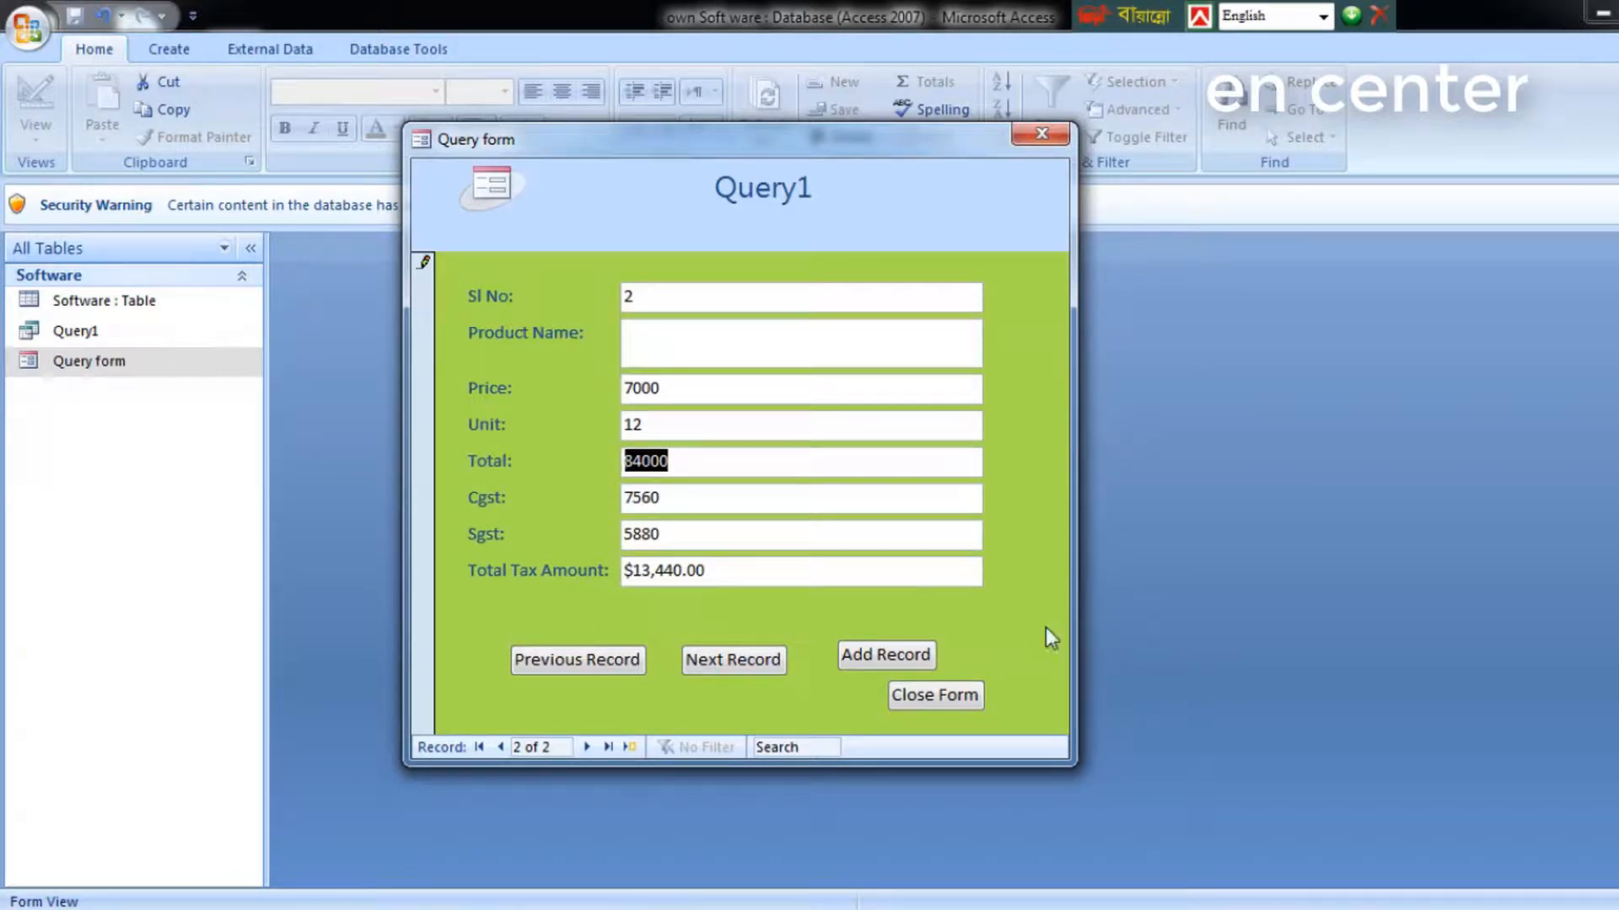
Add another record through the form with Price 38 and Unit 11.
left_click(897, 655)
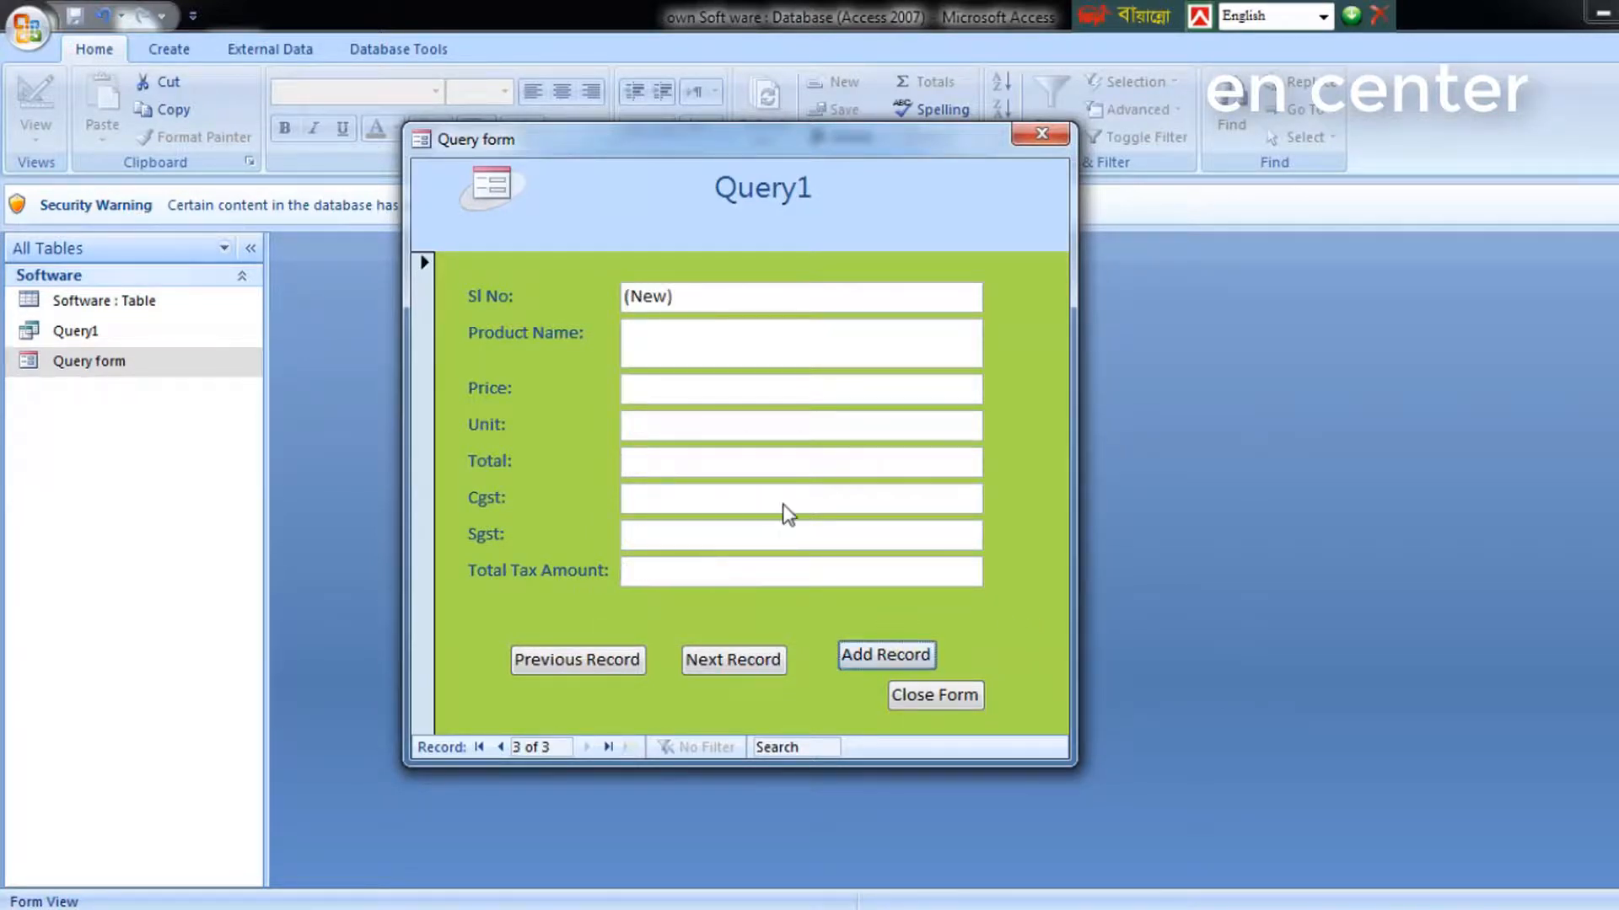
left_click(680, 333)
left_click(662, 393)
type("38")
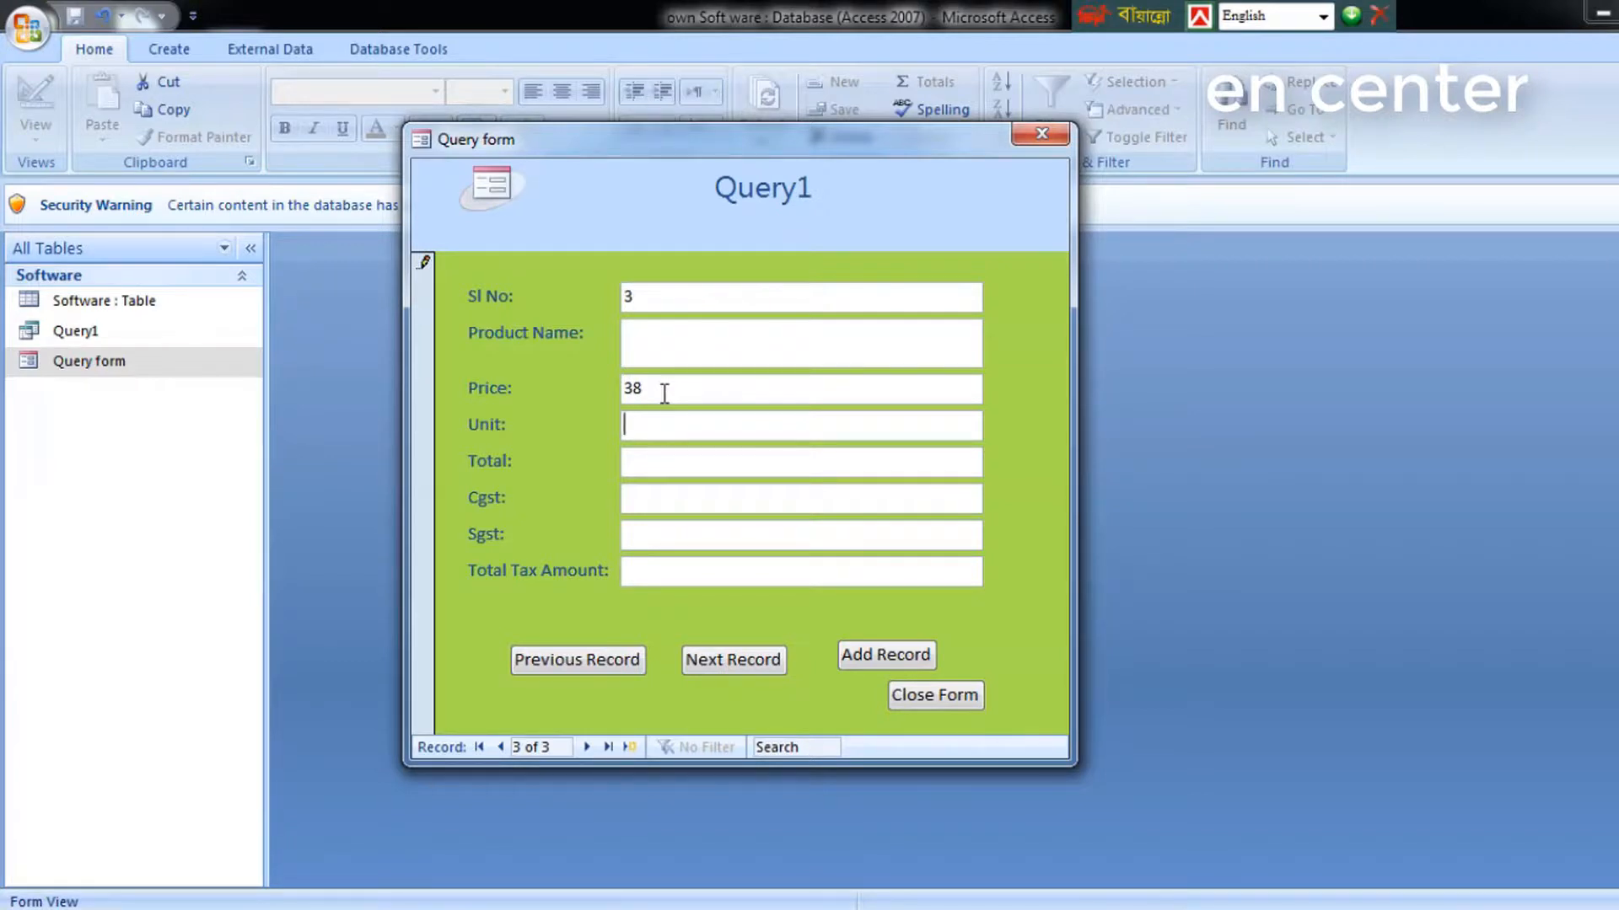
type("11")
key("Tab")
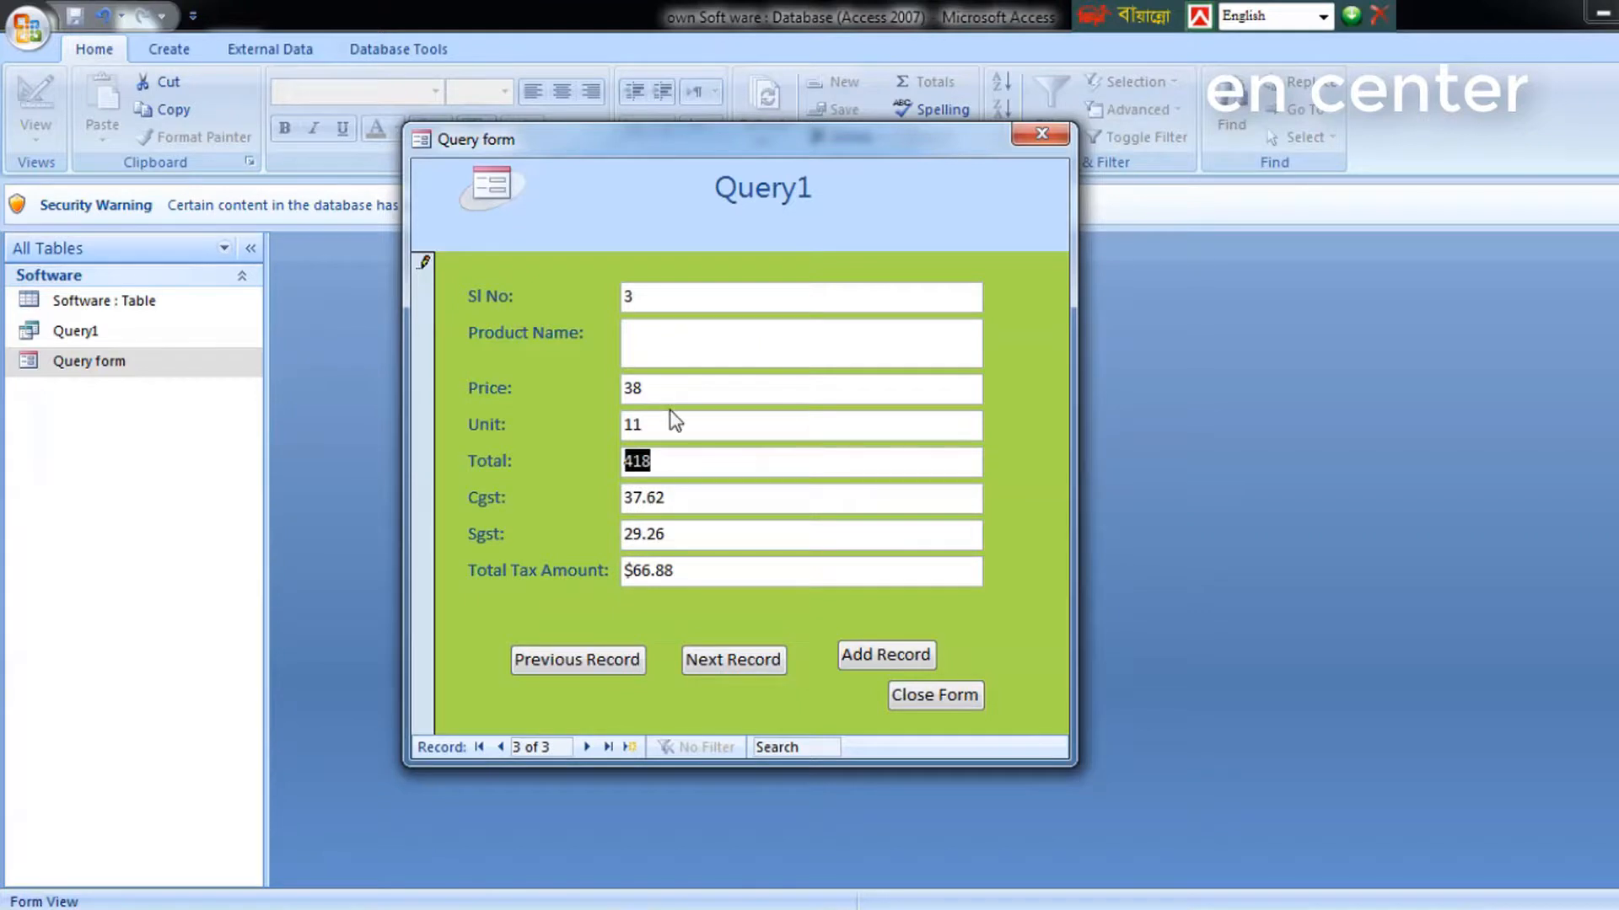